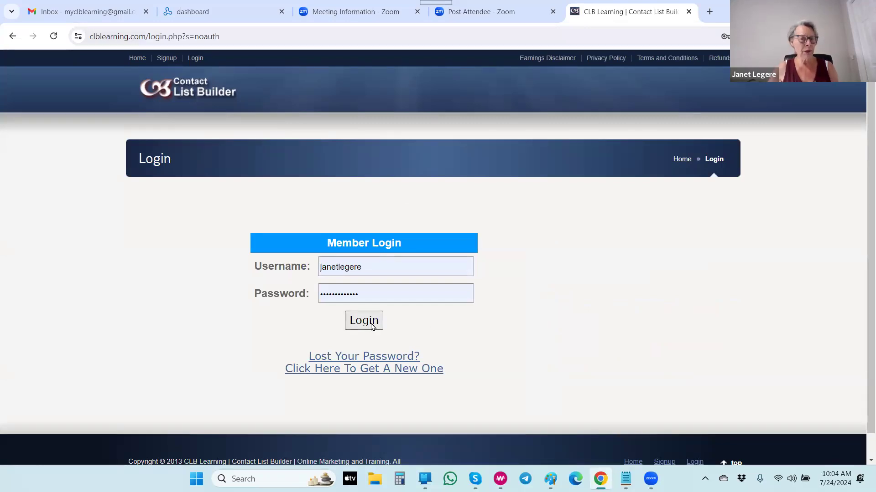
- Submit the Member Login form to enter the CLB Learning members' Home page
{"action": "left_click", "coordinate": [372, 324]}
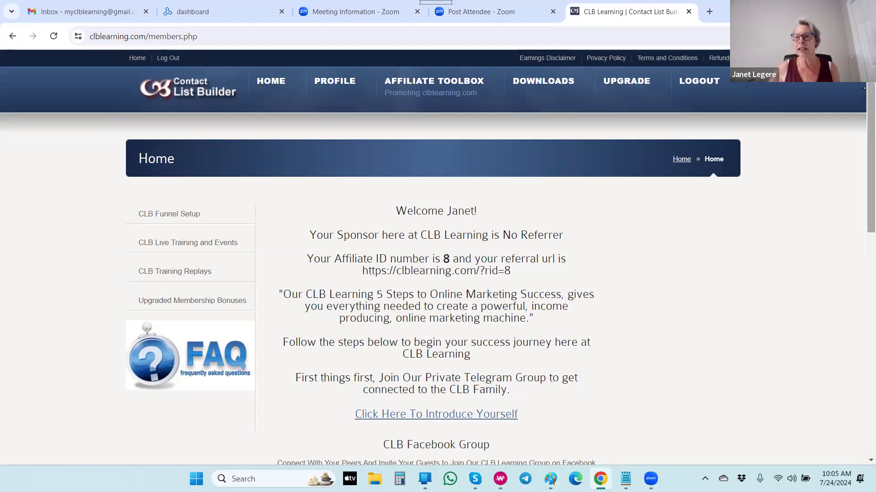
{"action": "scroll", "coordinate": [863, 115], "scroll_direction": "down", "scroll_amount": 1}
{"action": "scroll", "coordinate": [863, 114], "scroll_direction": "down", "scroll_amount": 1}
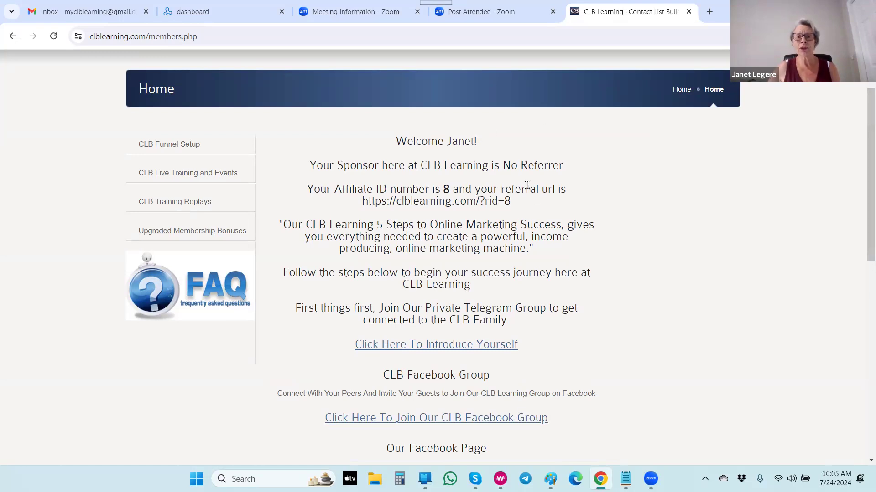
{"action": "left_click_drag", "start_coordinate": [511, 201], "coordinate": [365, 203]}
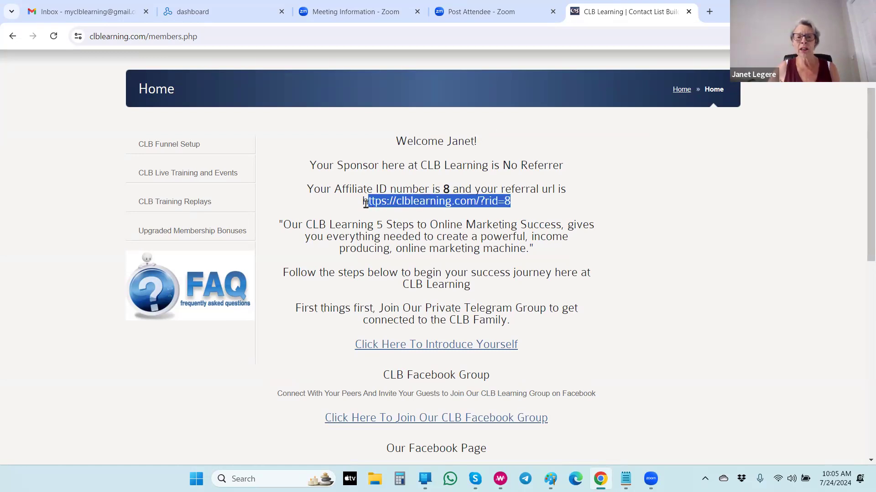
{"action": "double_click", "coordinate": [446, 189]}
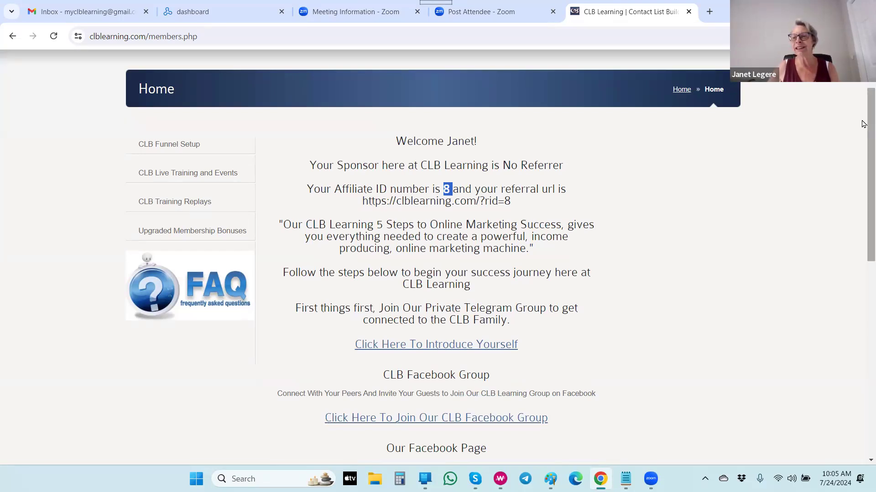
{"action": "scroll", "coordinate": [860, 178], "scroll_direction": "down", "scroll_amount": 4}
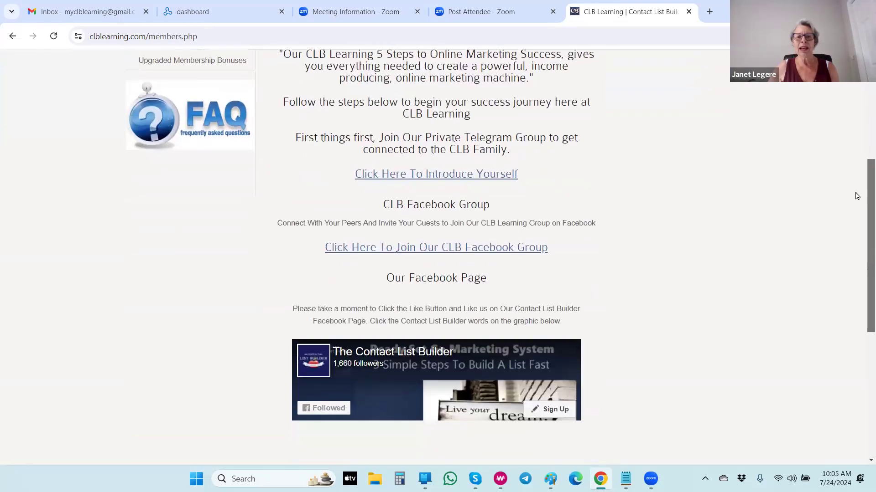
{"action": "scroll", "coordinate": [849, 229], "scroll_direction": "down", "scroll_amount": 2}
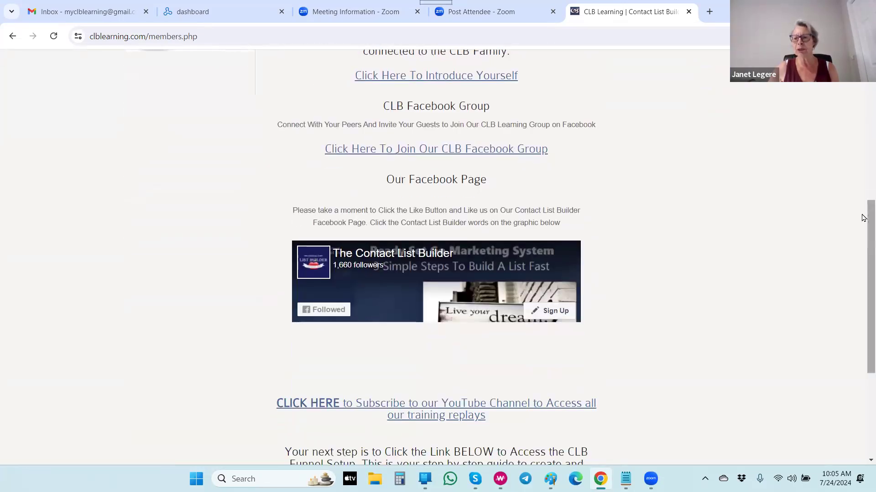
{"action": "scroll", "coordinate": [852, 298], "scroll_direction": "down", "scroll_amount": 2}
{"action": "scroll", "coordinate": [848, 314], "scroll_direction": "down", "scroll_amount": 2}
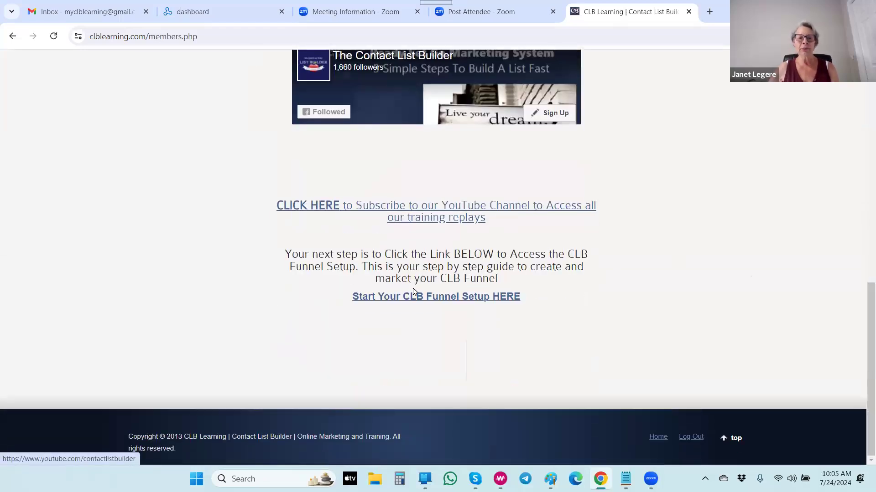
{"action": "left_click", "coordinate": [440, 301]}
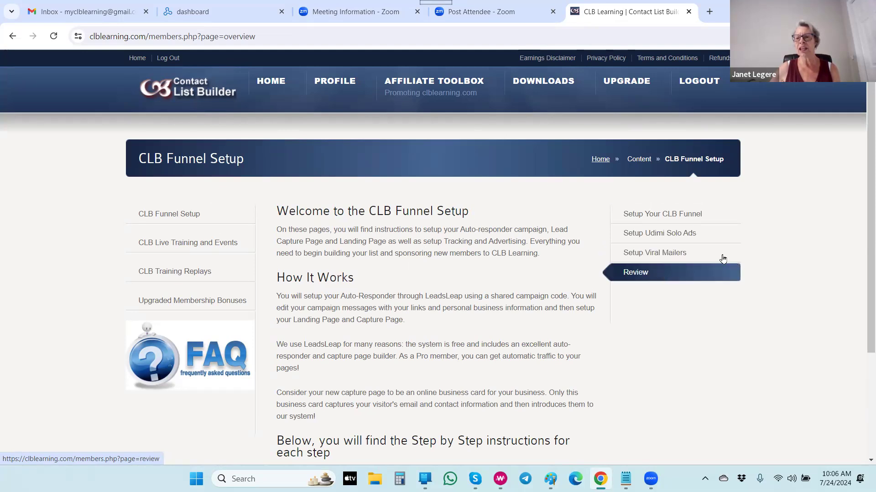
- Scroll the Funnel Setup overview down to the four step links, from Setup Your CLB Funnel to Review
{"action": "scroll", "coordinate": [862, 137], "scroll_direction": "down", "scroll_amount": 2}
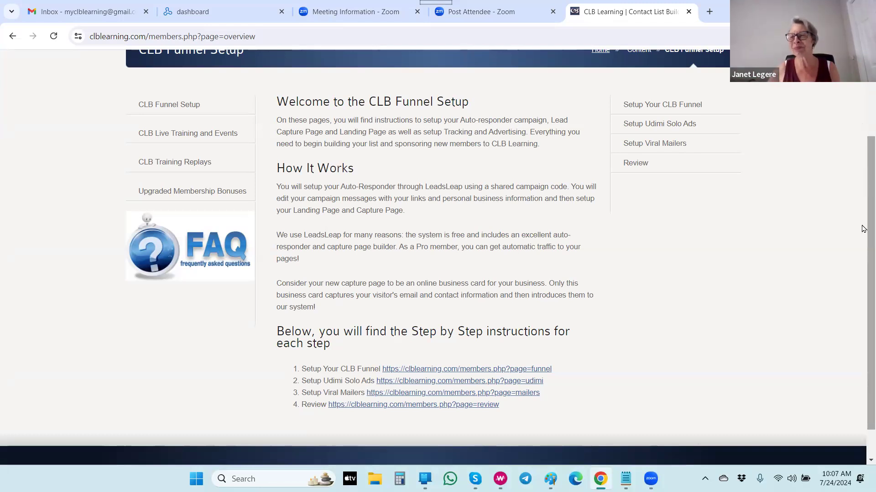
{"action": "scroll", "coordinate": [864, 196], "scroll_direction": "down", "scroll_amount": 1}
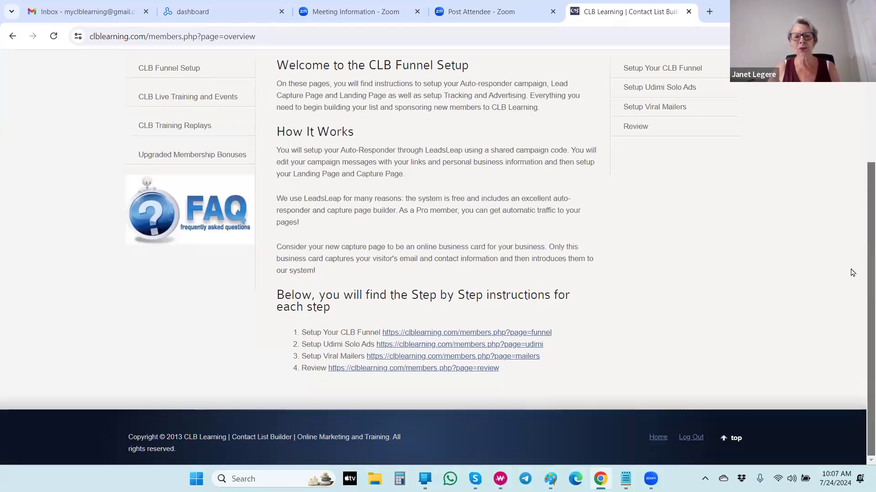
- Open the Setup Your CLB Funnel page, then the LeadsLeap join page through the sponsor link
{"action": "left_click", "coordinate": [441, 334]}
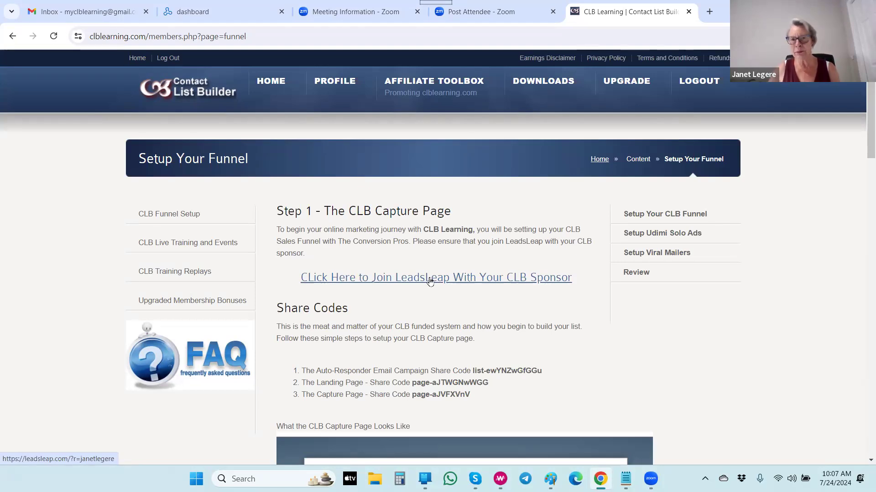
{"action": "mouse_move", "coordinate": [437, 91]}
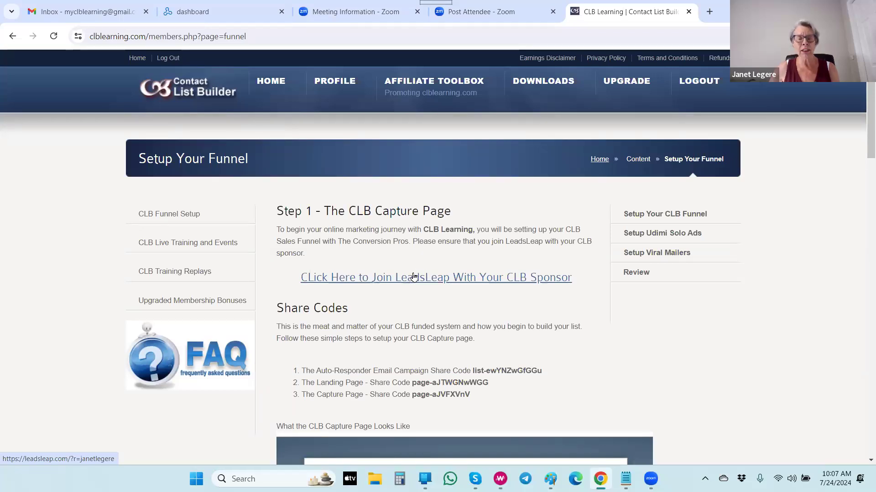
{"action": "mouse_move", "coordinate": [465, 91]}
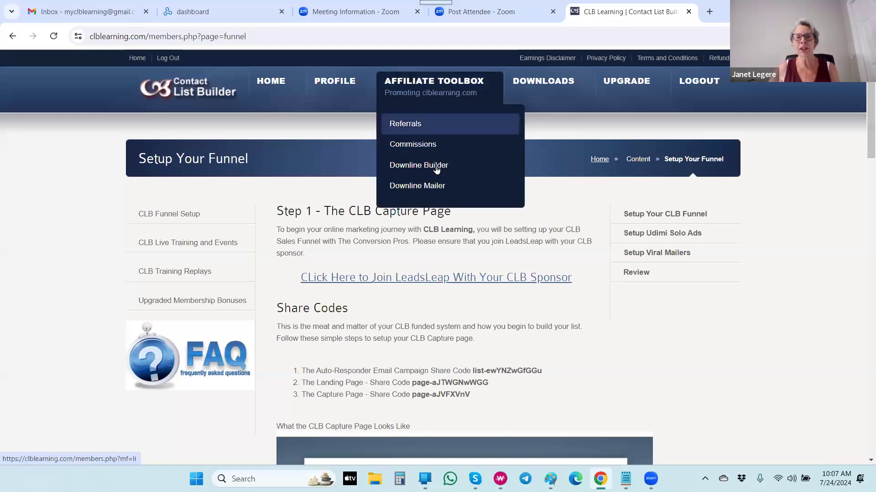
{"action": "left_click", "coordinate": [442, 281]}
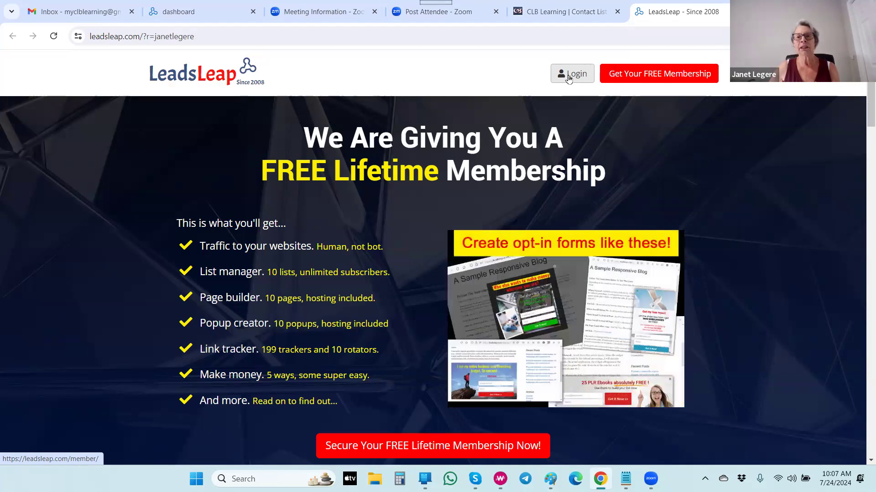
- Return to the CLB Learning tab and open the Downline Builder page
{"action": "left_click", "coordinate": [552, 6]}
{"action": "mouse_move", "coordinate": [466, 89]}
{"action": "left_click", "coordinate": [416, 166]}
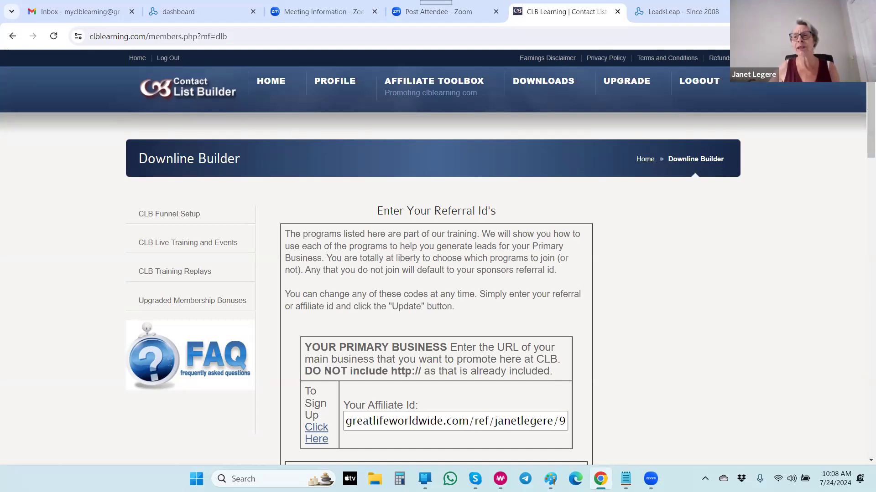
- Scroll through the Downline Builder referral IDs, highlighting the LeadsLeap affiliate id
{"action": "scroll", "coordinate": [854, 219], "scroll_direction": "down", "scroll_amount": 20}
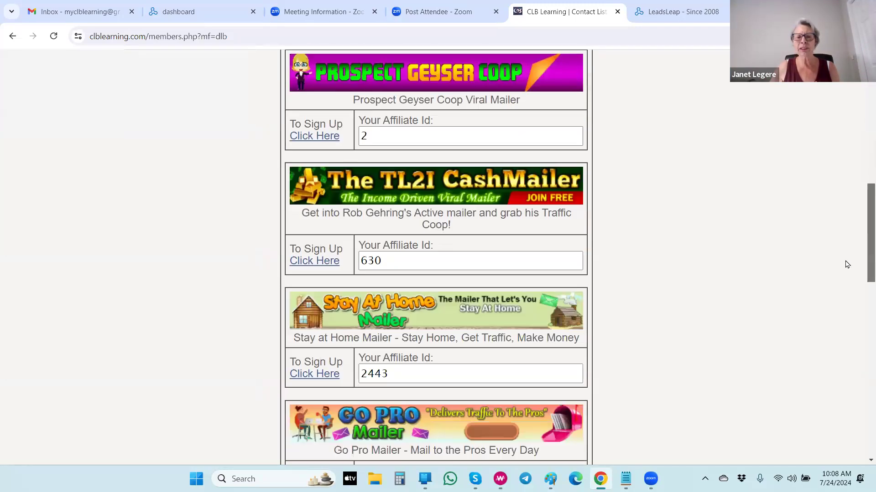
{"action": "scroll", "coordinate": [817, 333], "scroll_direction": "down", "scroll_amount": 5}
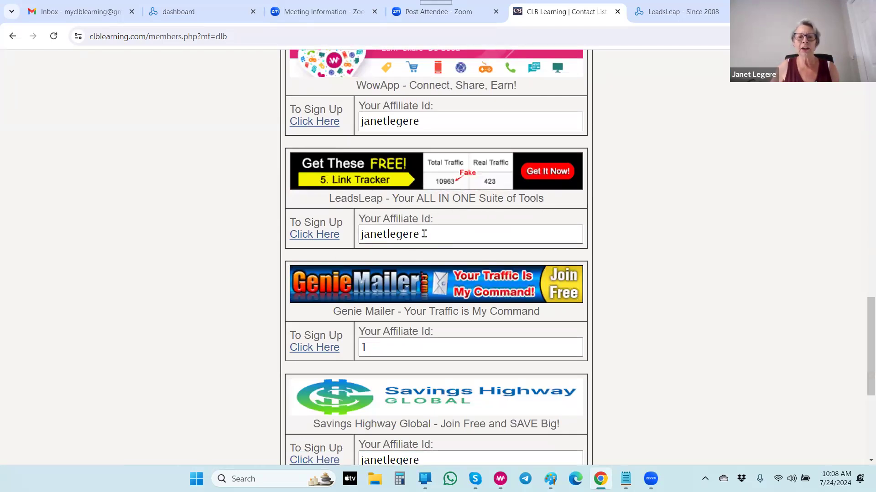
{"action": "left_click_drag", "start_coordinate": [424, 234], "coordinate": [338, 244]}
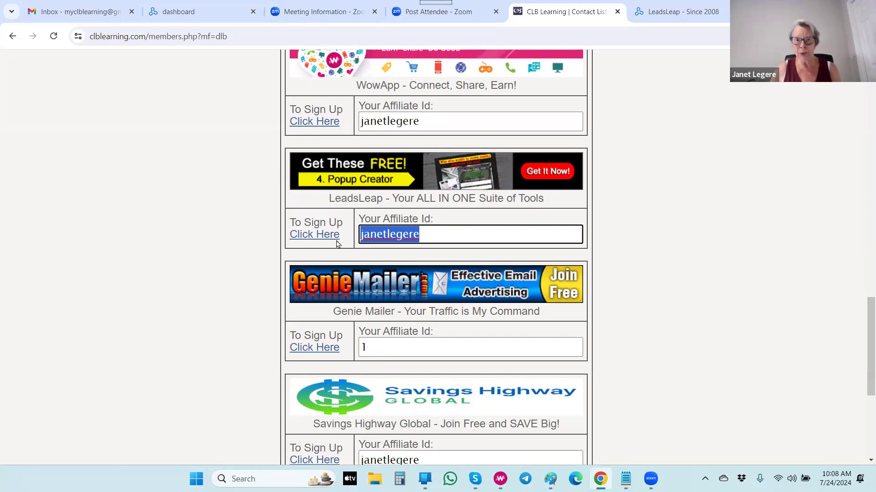
{"action": "left_click_drag", "start_coordinate": [869, 328], "coordinate": [854, 422]}
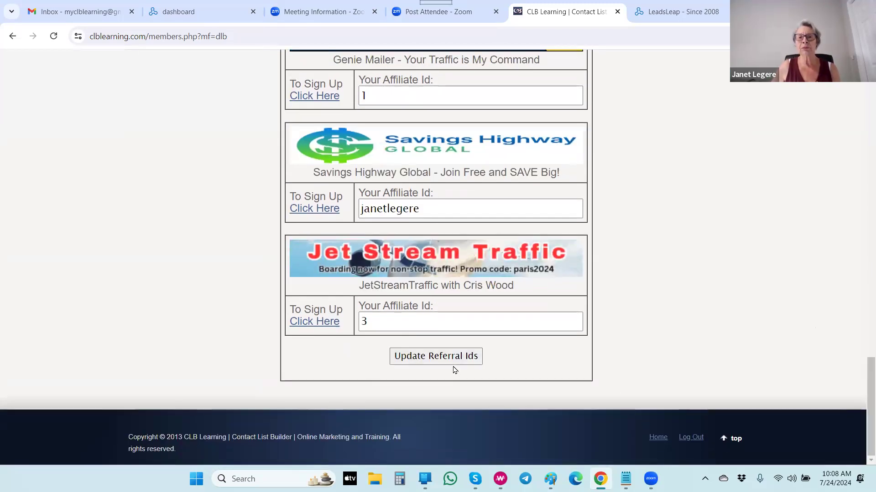
{"action": "left_click_drag", "start_coordinate": [863, 368], "coordinate": [268, 161]}
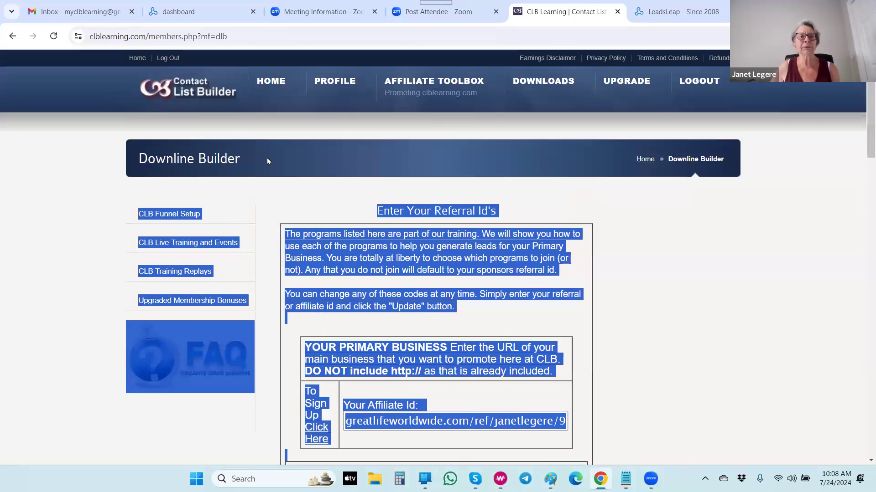
- Go from HOME to Setup Your CLB Funnel and highlight the three share codes
{"action": "left_click", "coordinate": [271, 79]}
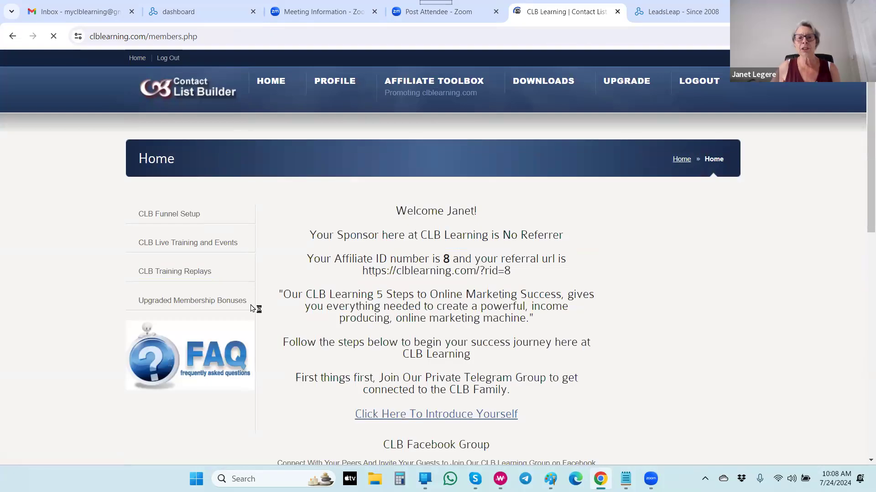
{"action": "left_click", "coordinate": [176, 215]}
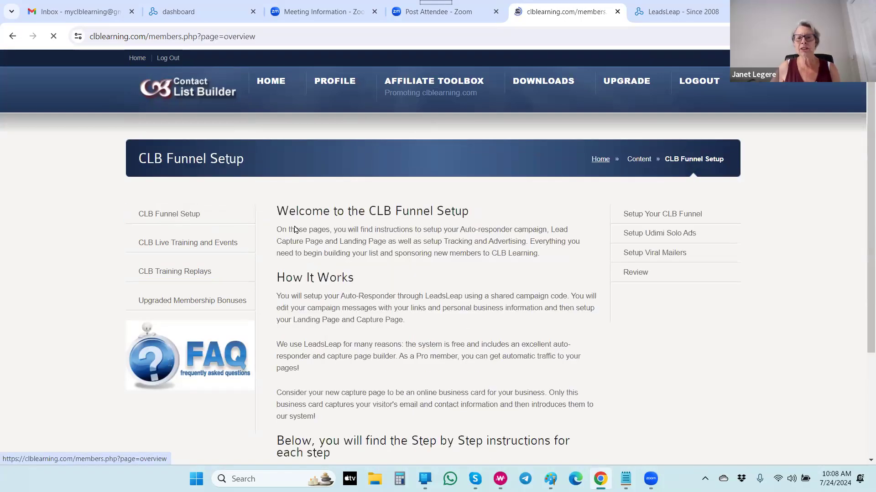
{"action": "left_click", "coordinate": [662, 212]}
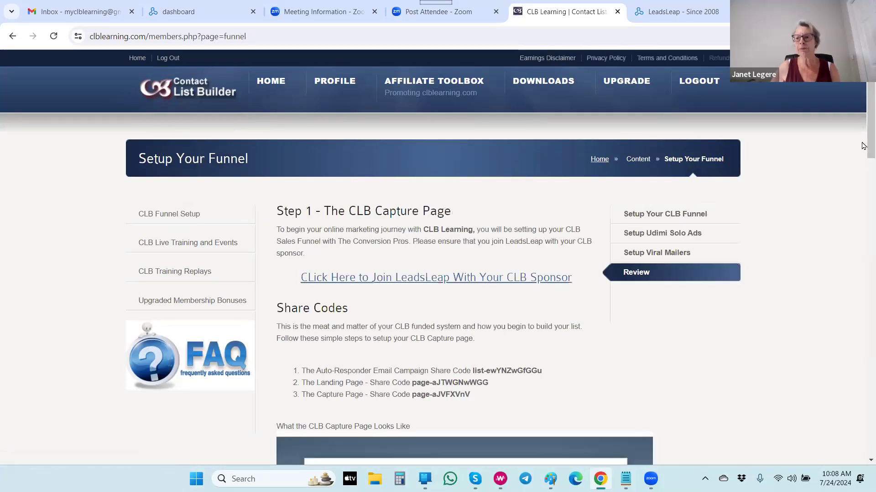
{"action": "scroll", "coordinate": [639, 205], "scroll_direction": "down", "scroll_amount": 4}
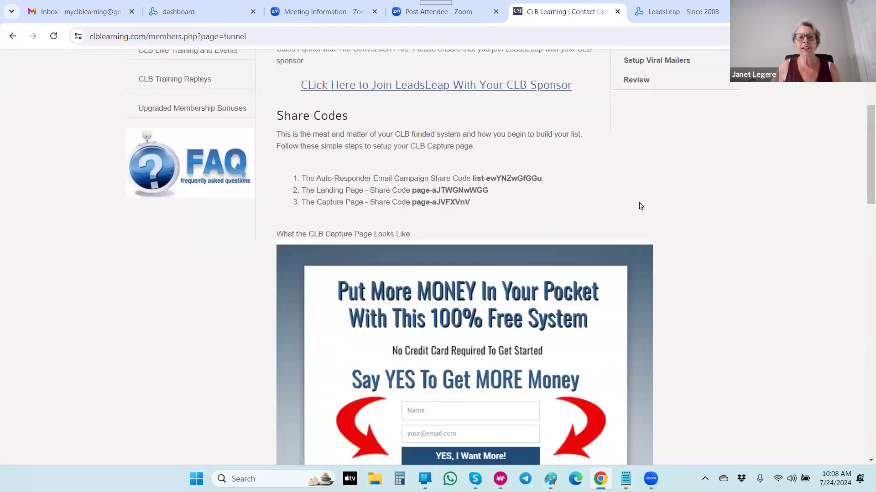
{"action": "left_click_drag", "start_coordinate": [300, 179], "coordinate": [487, 213]}
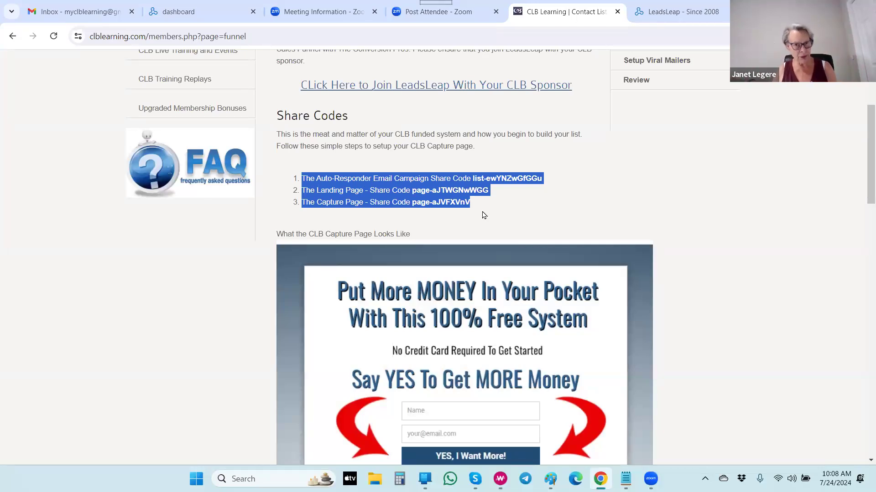
{"action": "left_click", "coordinate": [658, 160]}
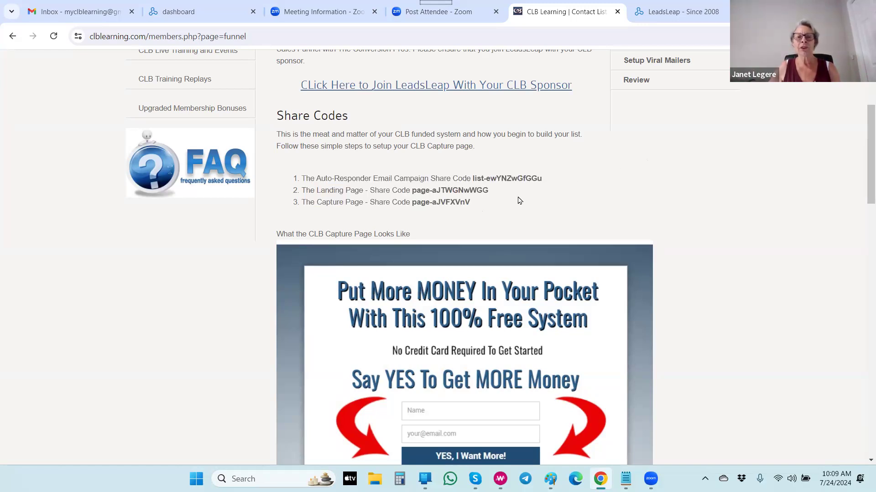
- Close the LeadsLeap join tab with Ctrl+W and switch to the LeadsLeap member dashboard
{"action": "mouse_move", "coordinate": [655, 8]}
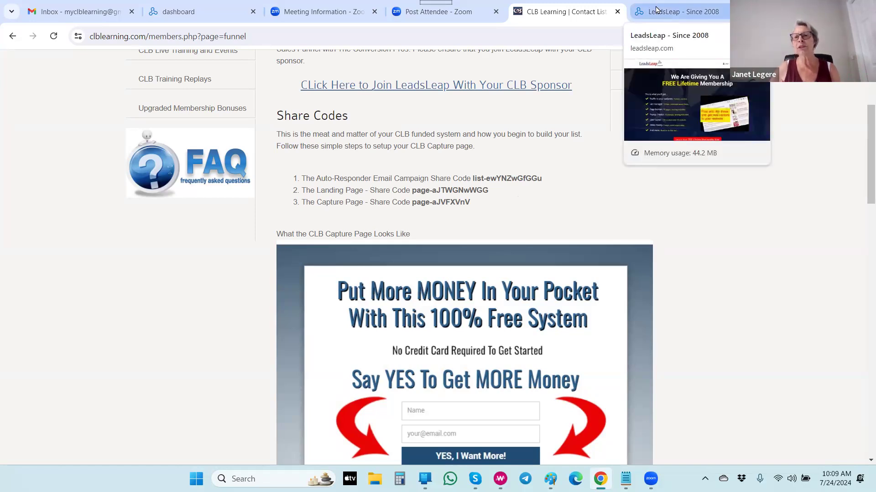
{"action": "left_click", "coordinate": [656, 9]}
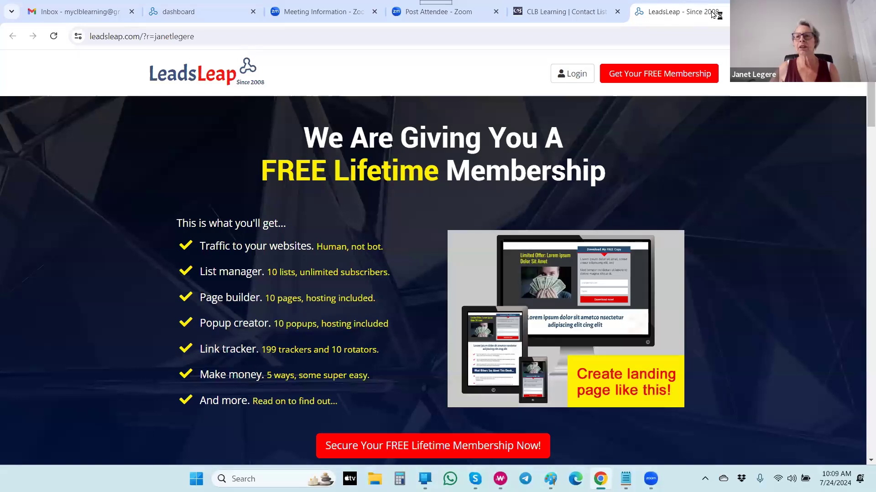
{"action": "key", "text": "ctrl+w"}
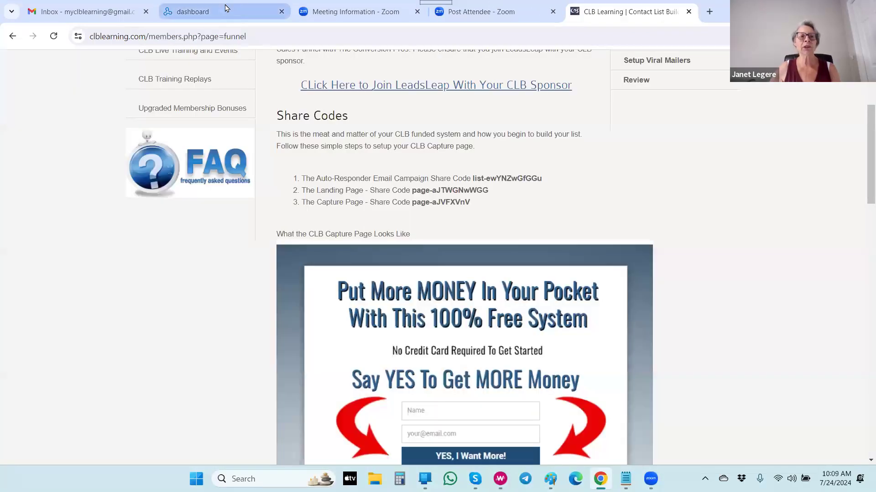
{"action": "left_click", "coordinate": [224, 10]}
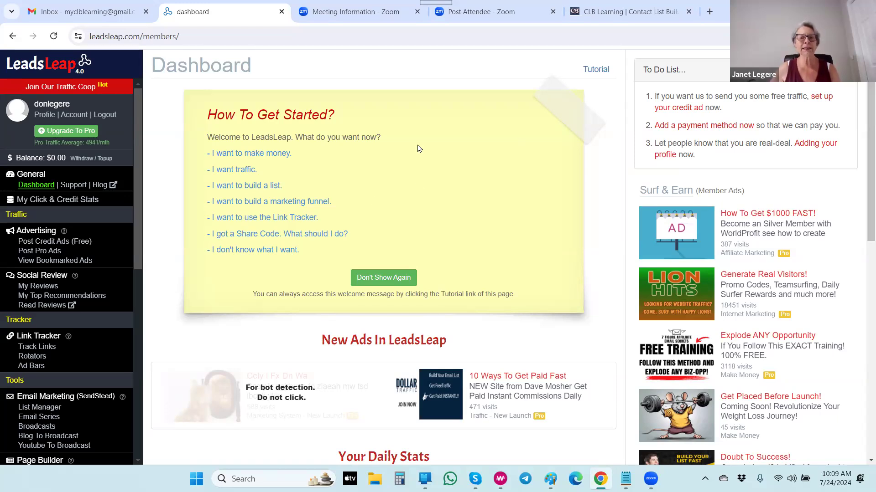
- Scroll the LeadsLeap dashboard back up and open My Click & Credit Stats
{"action": "left_click_drag", "start_coordinate": [870, 75], "coordinate": [871, 81]}
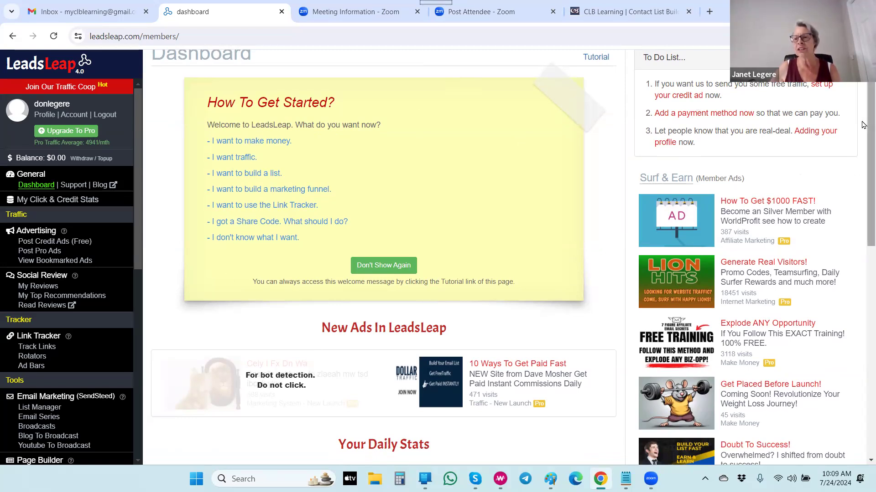
{"action": "scroll", "coordinate": [863, 130], "scroll_direction": "up", "scroll_amount": 1}
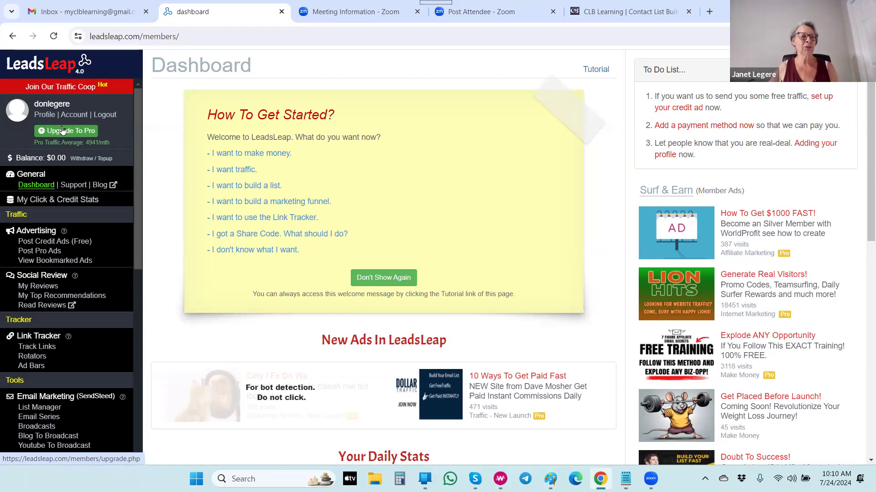
{"action": "left_click", "coordinate": [59, 202]}
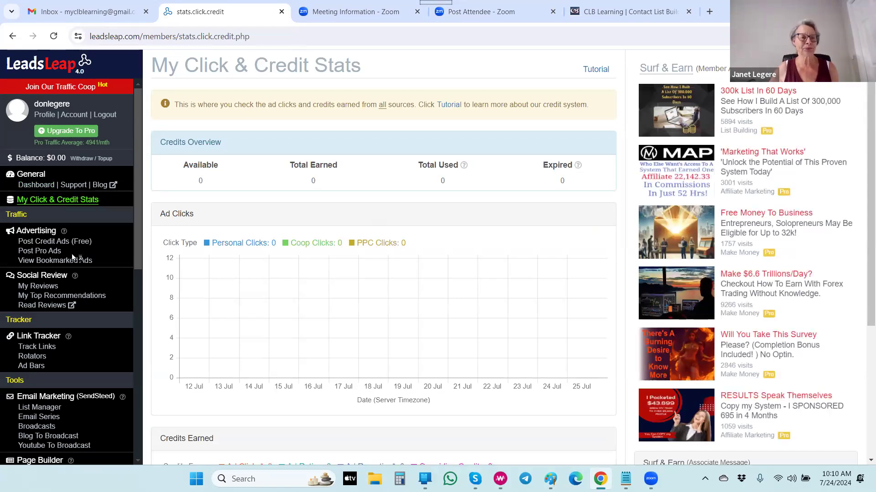
- Go to Post Credit Ads (Free) to open the My Credit Ads page
{"action": "left_click", "coordinate": [43, 242]}
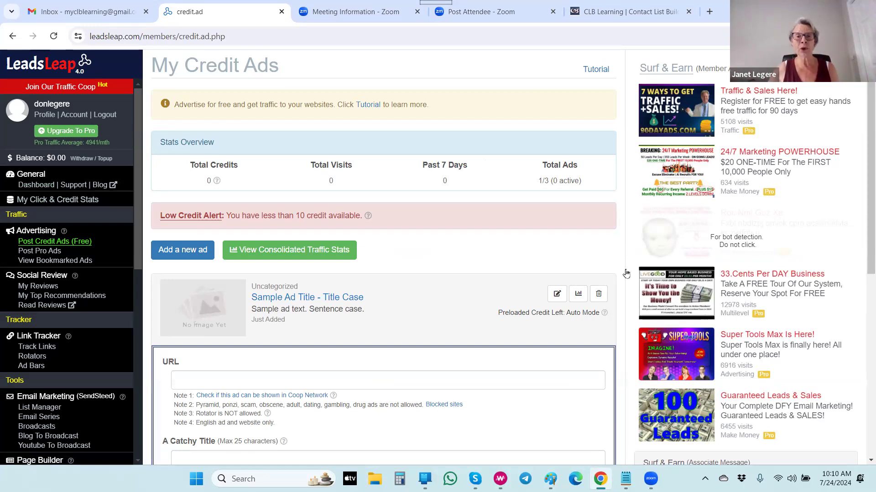
{"action": "left_click", "coordinate": [771, 96]}
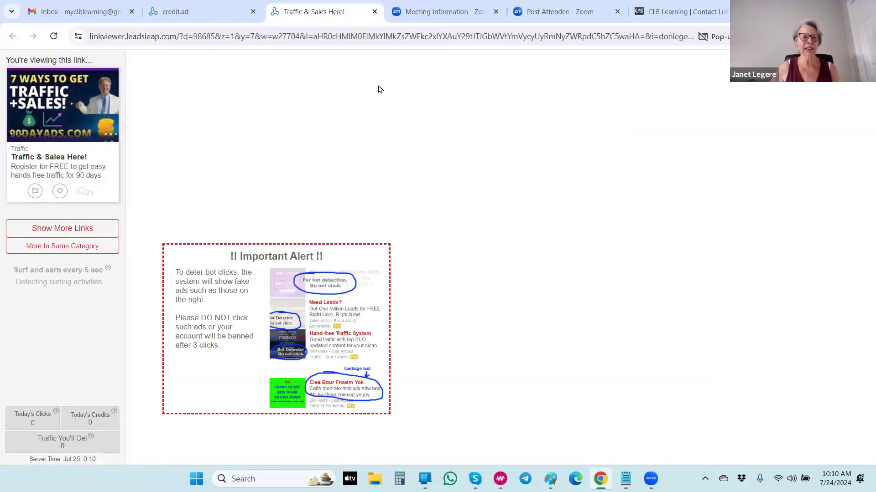
{"action": "left_click", "coordinate": [511, 223]}
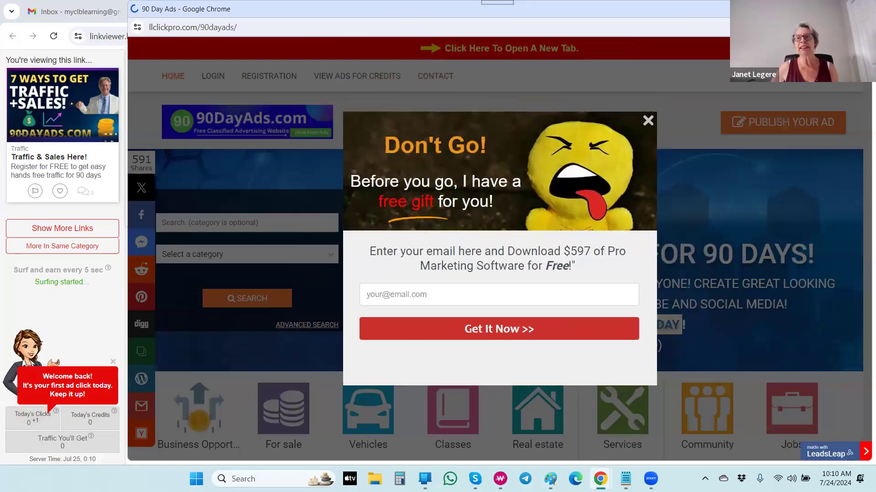
{"action": "left_click", "coordinate": [861, 9]}
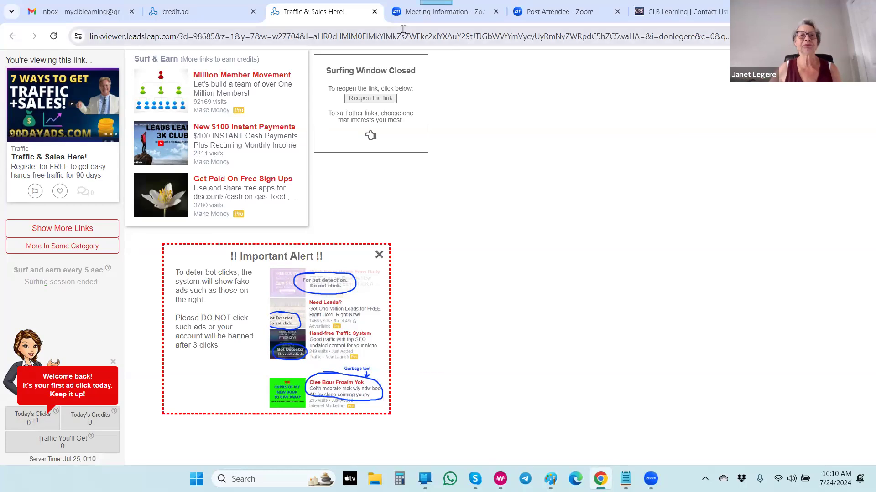
{"action": "left_click", "coordinate": [375, 11]}
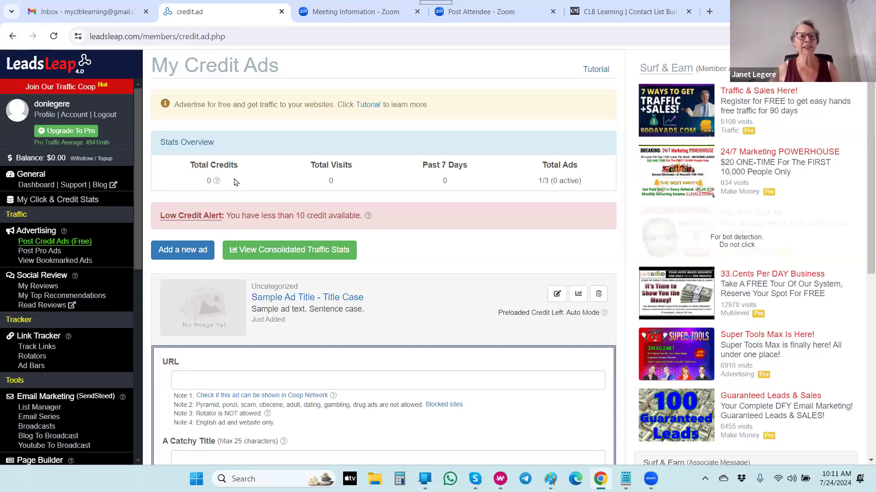
- Open Post Pro Ads under Advertising to view the empty My Pro Ads page
{"action": "left_click", "coordinate": [36, 253]}
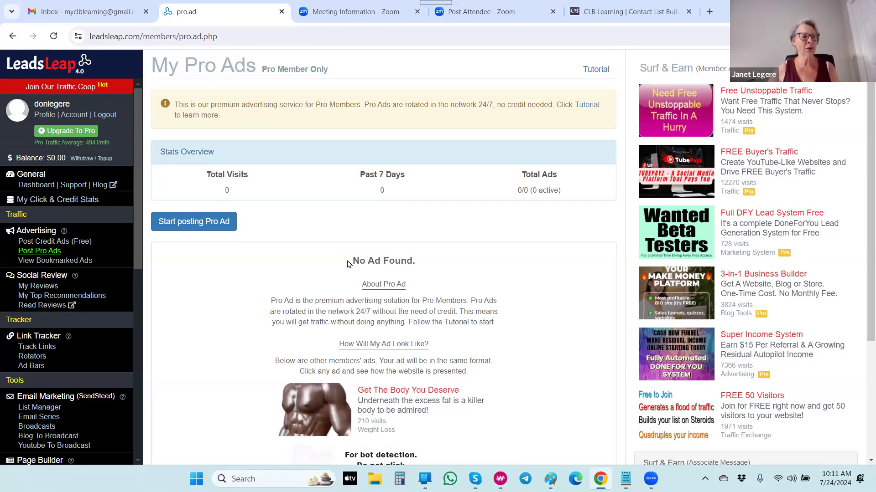
- Try Add A New Review in My Reviews, dismiss the Pro Member alert, then open the Social Review directory
{"action": "left_click", "coordinate": [38, 286]}
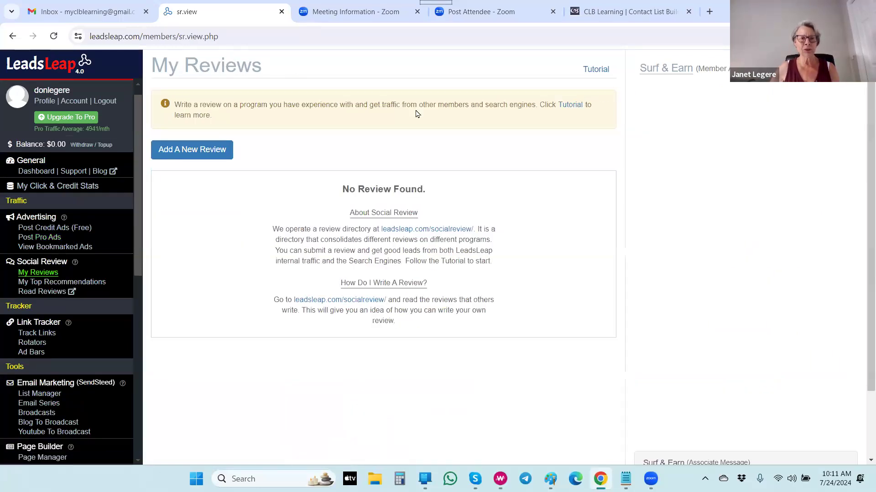
{"action": "left_click", "coordinate": [206, 152]}
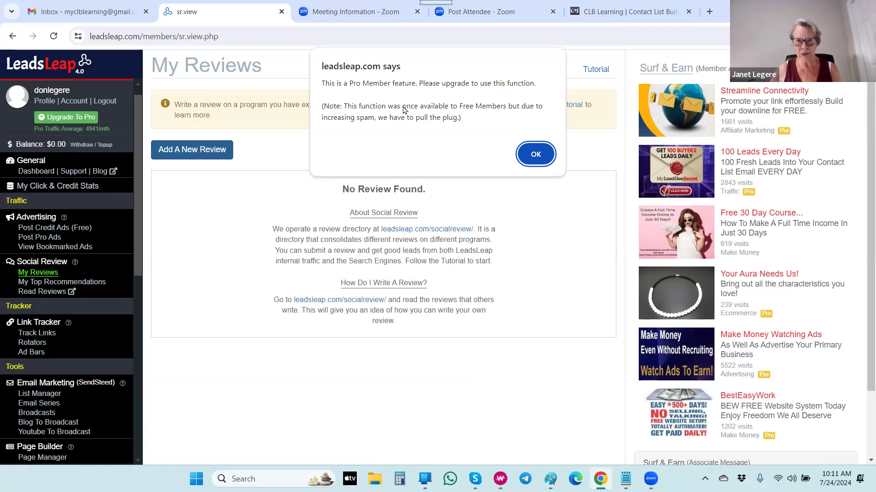
{"action": "left_click", "coordinate": [542, 162]}
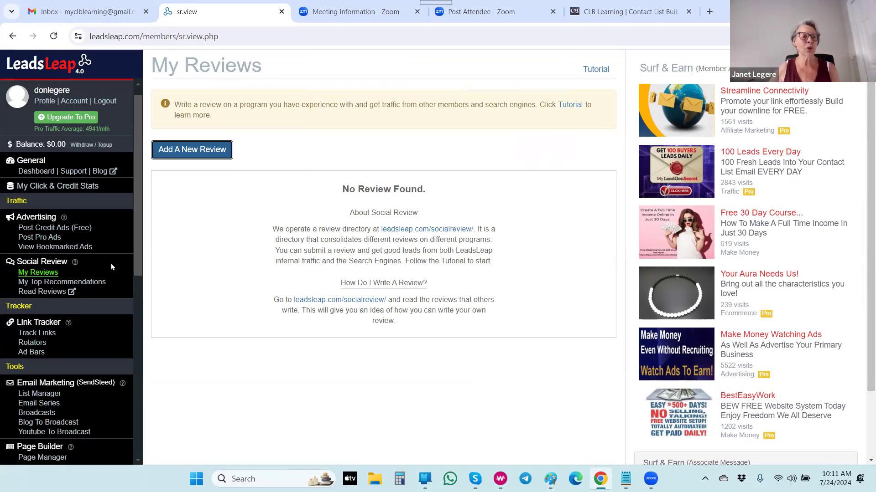
{"action": "left_click", "coordinate": [38, 292]}
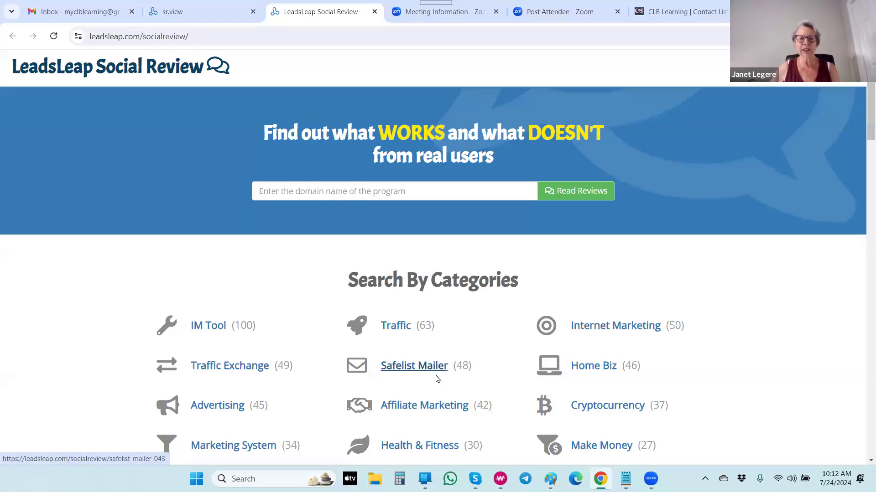
- Open the Safelist Mailer category and read through the Listjumper.com reviews
{"action": "left_click", "coordinate": [411, 371]}
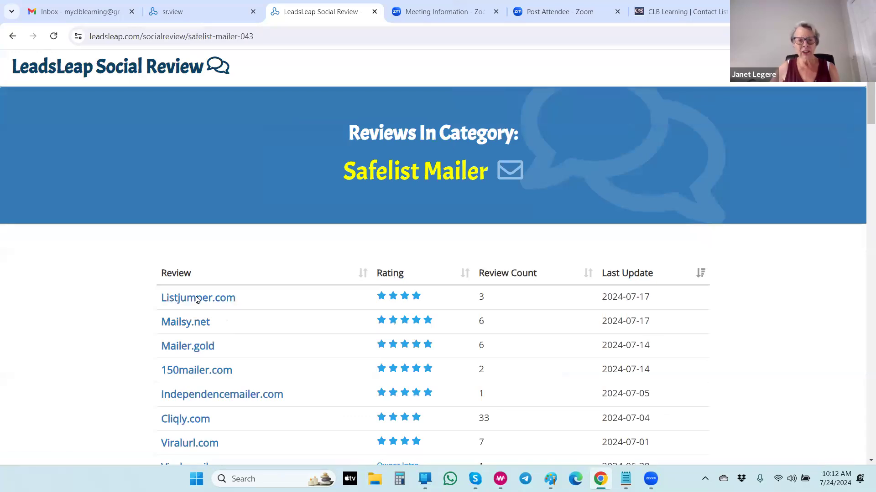
{"action": "left_click", "coordinate": [211, 294]}
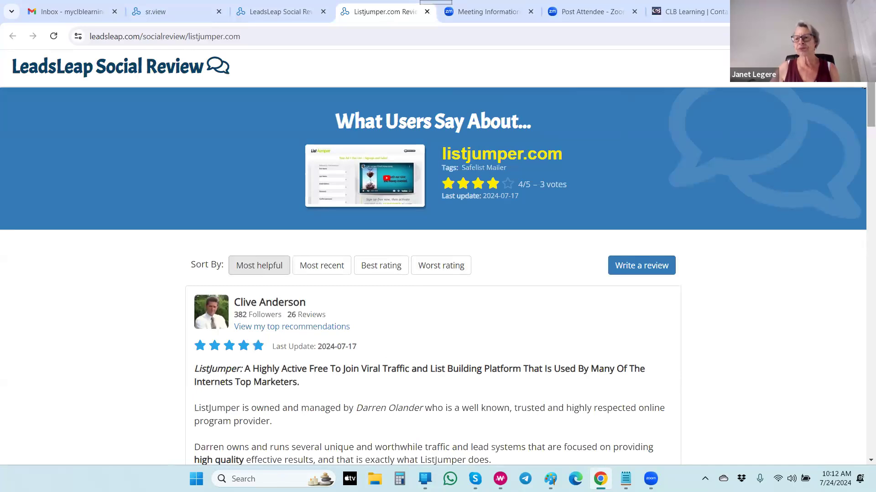
{"action": "scroll", "coordinate": [862, 105], "scroll_direction": "down", "scroll_amount": 3}
{"action": "scroll", "coordinate": [862, 106], "scroll_direction": "down", "scroll_amount": 9}
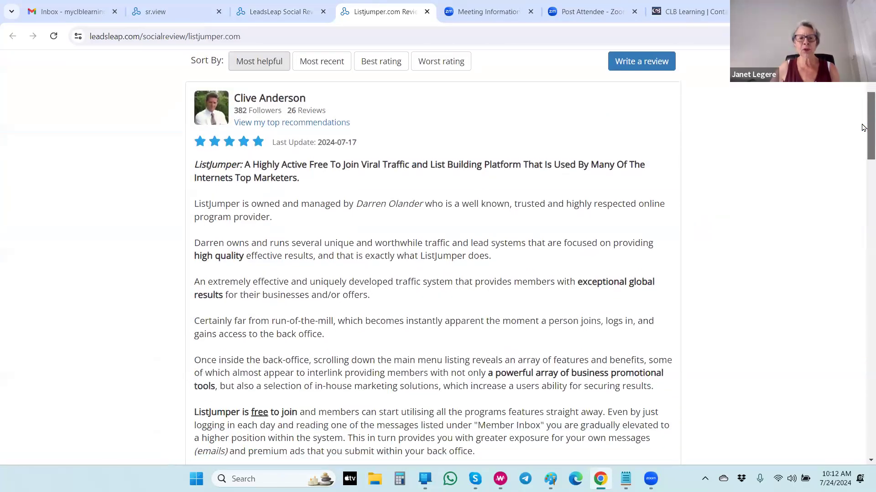
{"action": "scroll", "coordinate": [859, 200], "scroll_direction": "down", "scroll_amount": 13}
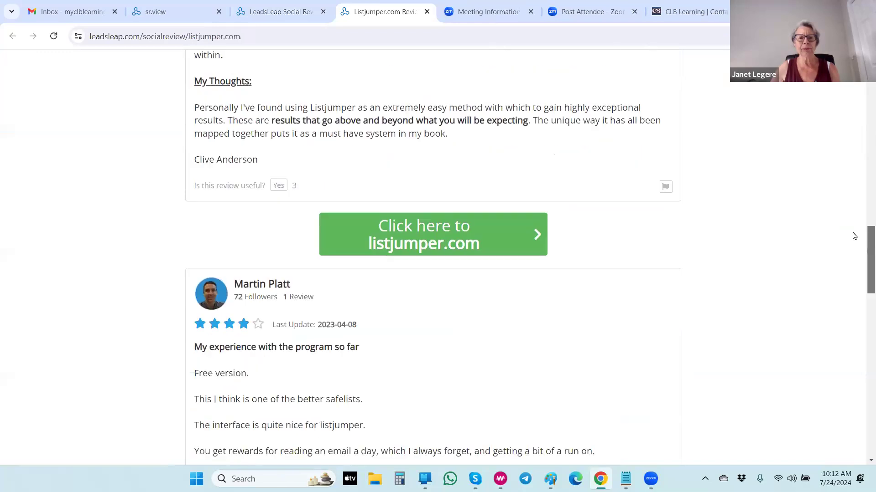
{"action": "scroll", "coordinate": [854, 236], "scroll_direction": "down", "scroll_amount": 5}
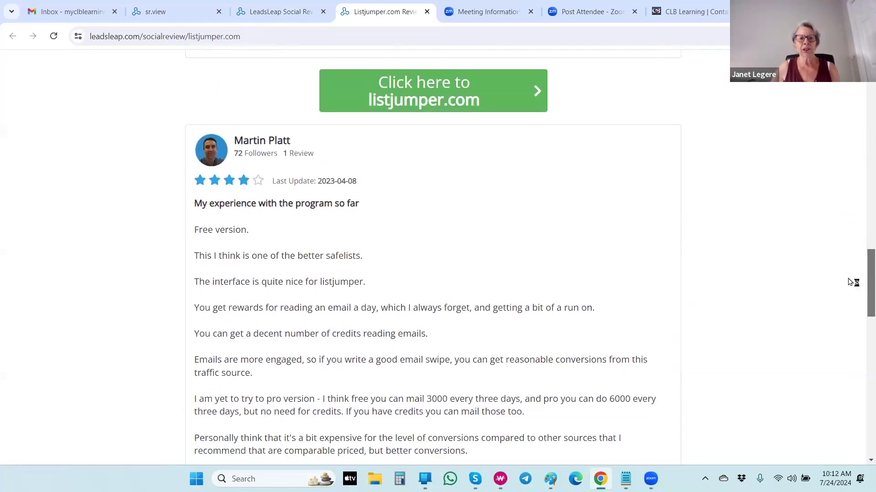
{"action": "scroll", "coordinate": [846, 305], "scroll_direction": "down", "scroll_amount": 7}
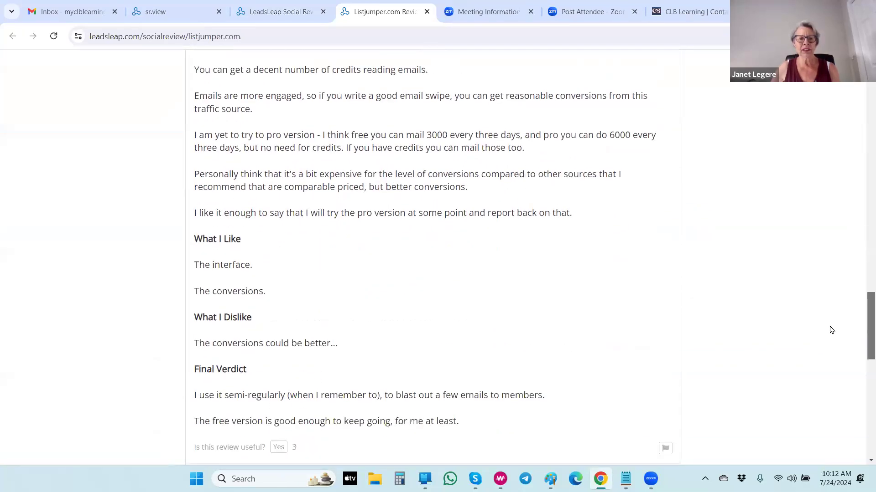
{"action": "scroll", "coordinate": [819, 367], "scroll_direction": "down", "scroll_amount": 6}
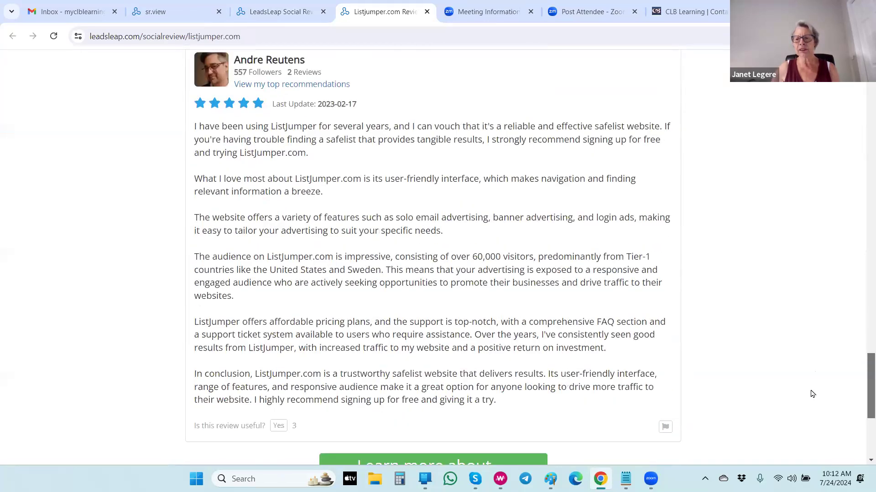
{"action": "left_click_drag", "start_coordinate": [863, 214], "coordinate": [865, 55]}
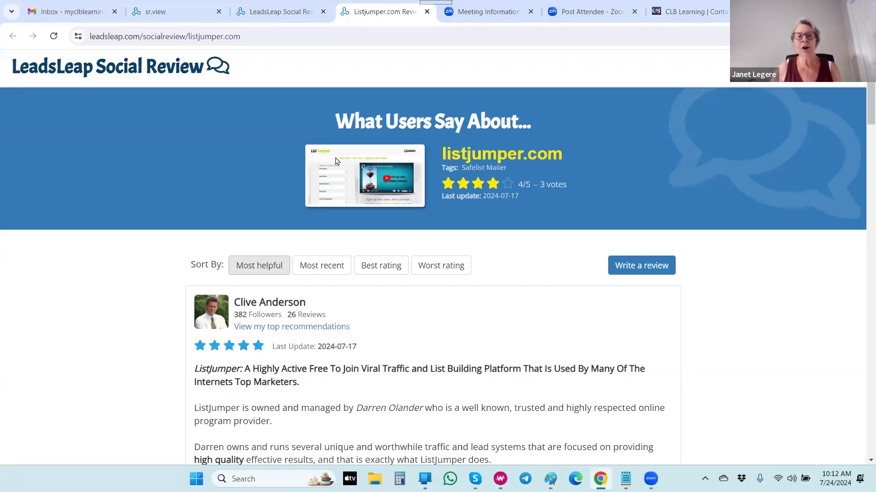
- Close the extra review tabs and go back to the My Reviews page
{"action": "left_click", "coordinate": [271, 12]}
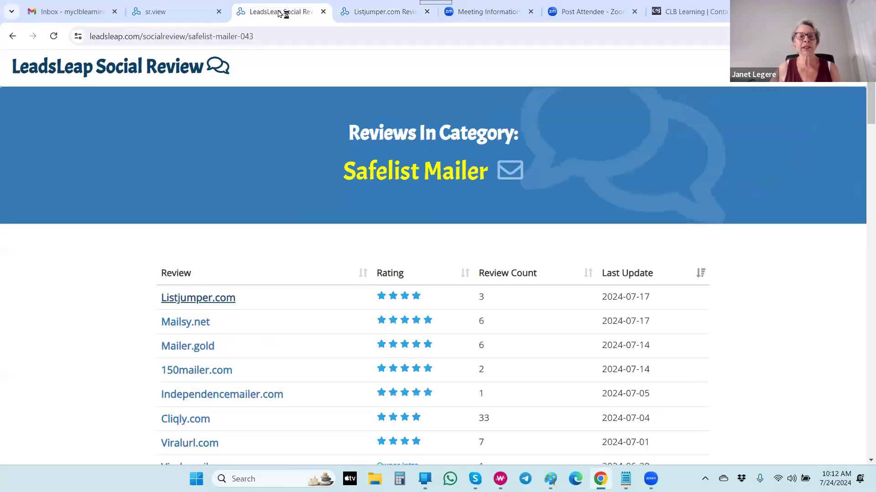
{"action": "left_click", "coordinate": [323, 11]}
{"action": "left_click", "coordinate": [324, 12]}
{"action": "left_click", "coordinate": [323, 11]}
{"action": "left_click", "coordinate": [148, 10]}
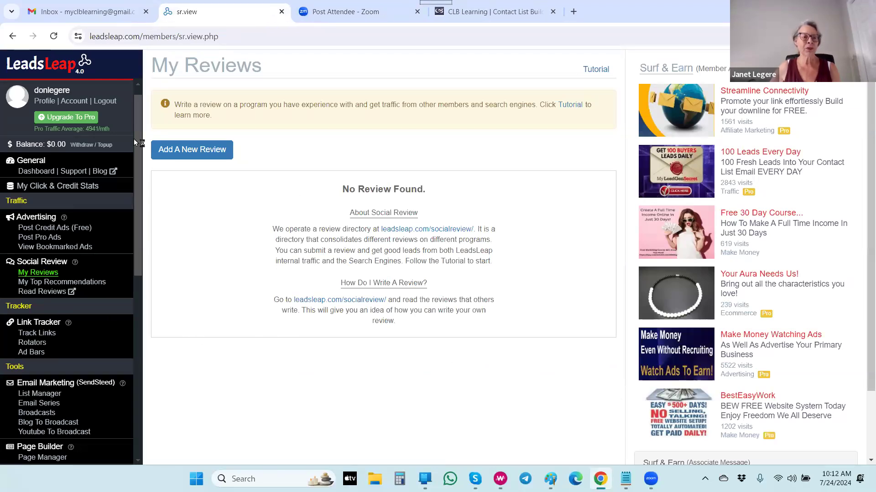
- Add a tracked link for the contactlistbuilder.com URL, previewing the site before saving it
{"action": "scroll", "coordinate": [86, 201], "scroll_direction": "down", "scroll_amount": 2}
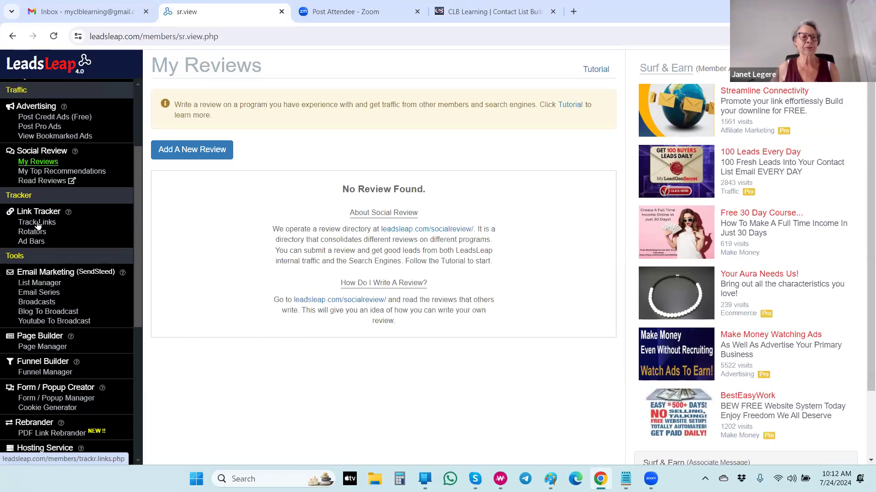
{"action": "left_click", "coordinate": [37, 223]}
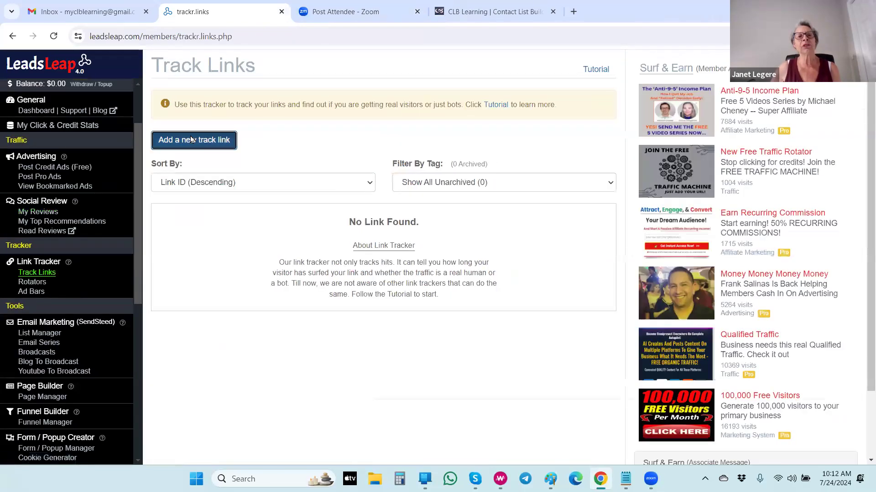
{"action": "left_click", "coordinate": [191, 139]}
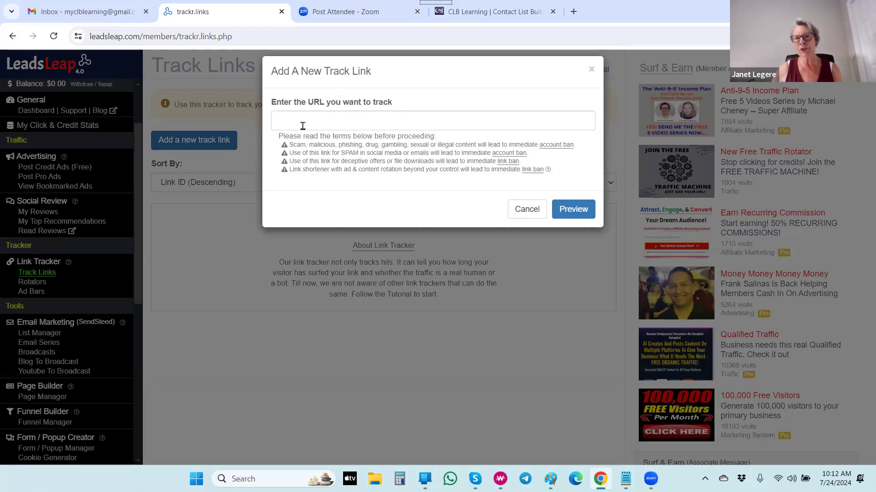
{"action": "left_click", "coordinate": [302, 126]}
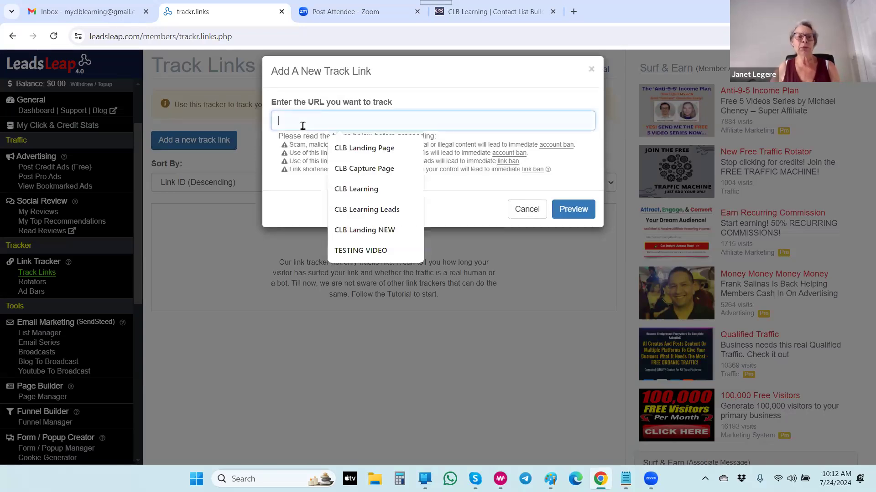
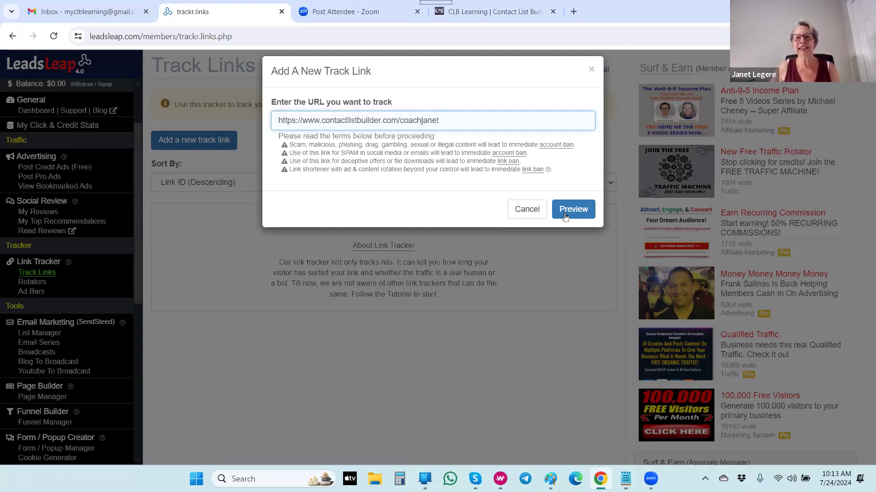
{"action": "left_click", "coordinate": [586, 206]}
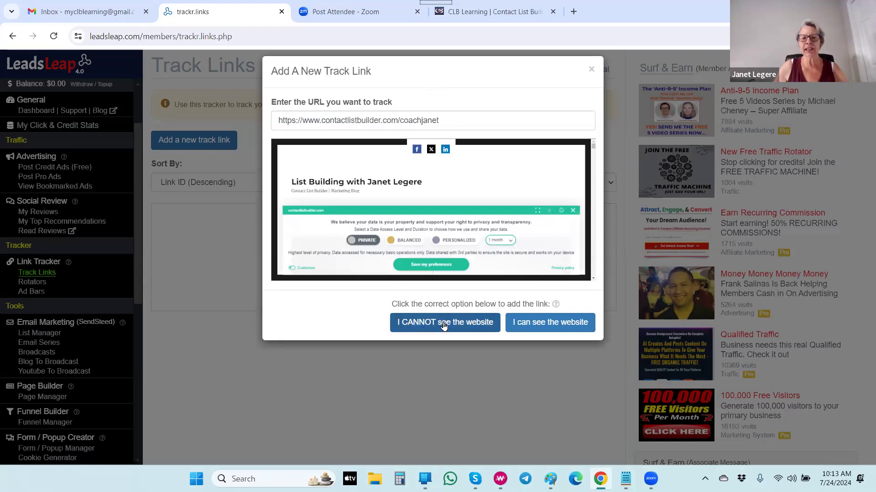
{"action": "left_click", "coordinate": [542, 324]}
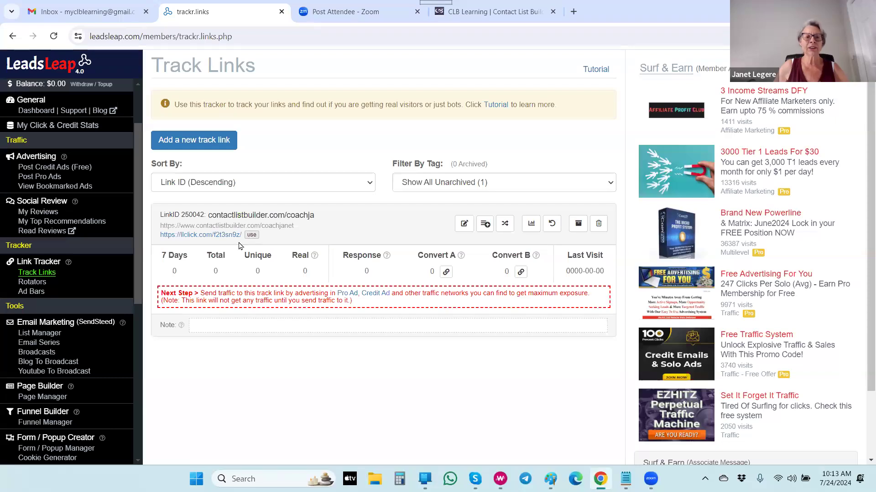
- Copy the new llclick.com short link and open it in a new tab
{"action": "right_click", "coordinate": [209, 235]}
{"action": "left_click", "coordinate": [238, 319]}
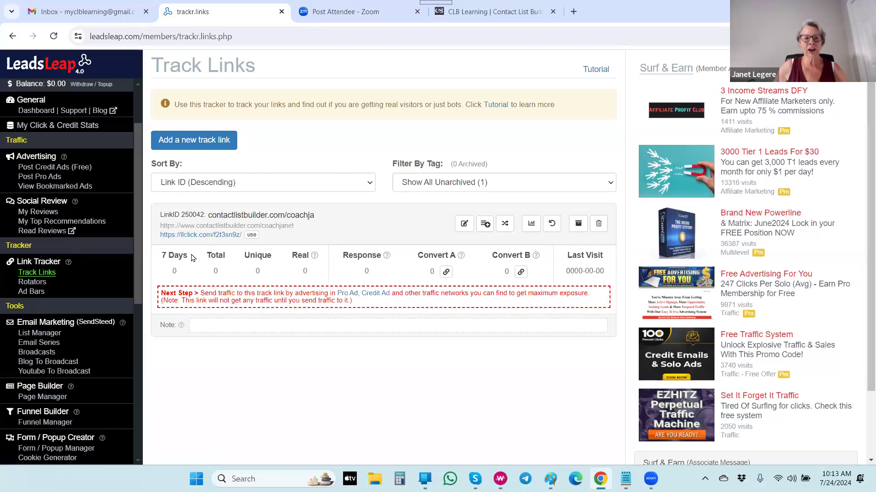
{"action": "left_click", "coordinate": [196, 234]}
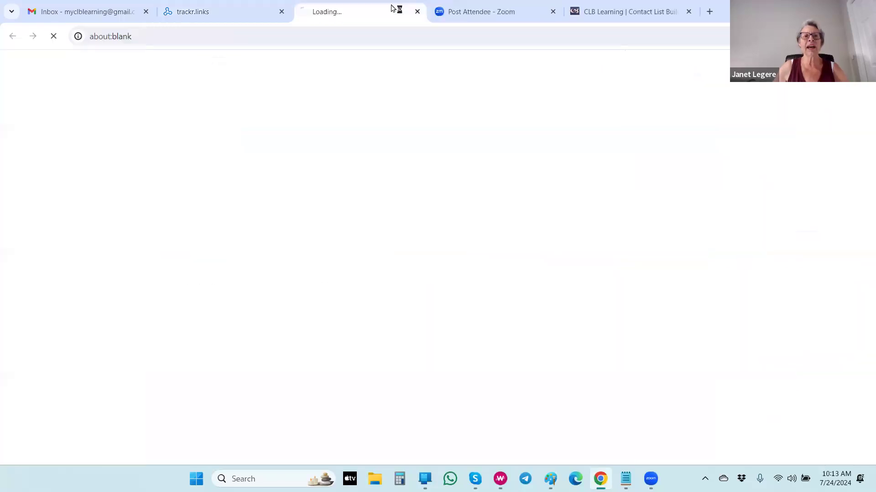
{"action": "left_click", "coordinate": [105, 35]}
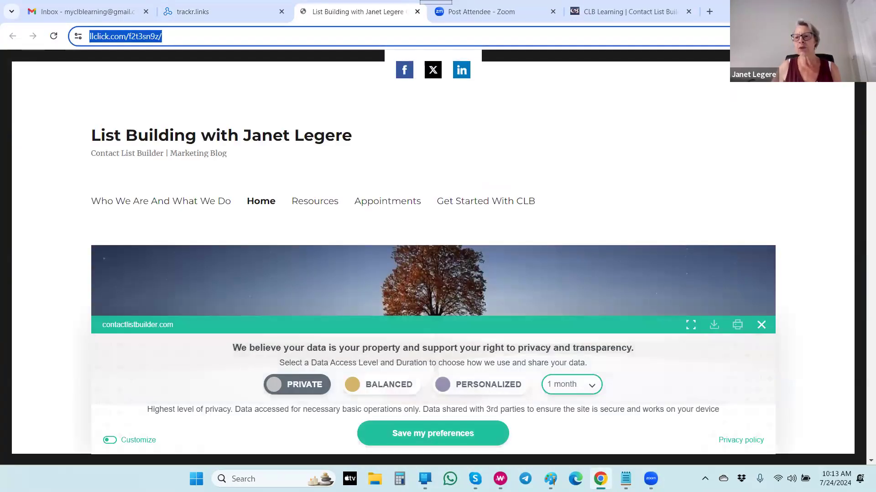
- Dismiss the blog's privacy notice, return to LeadsLeap and open Link Rotators
{"action": "left_click", "coordinate": [761, 325]}
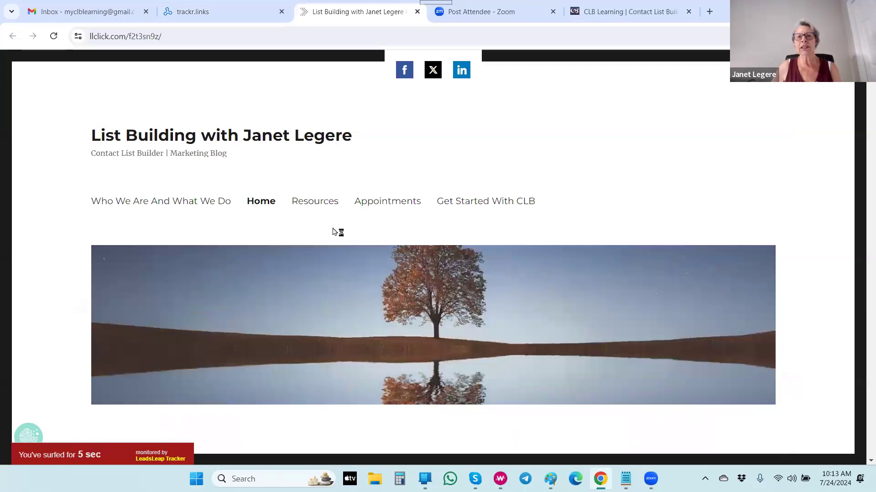
{"action": "left_click", "coordinate": [193, 10]}
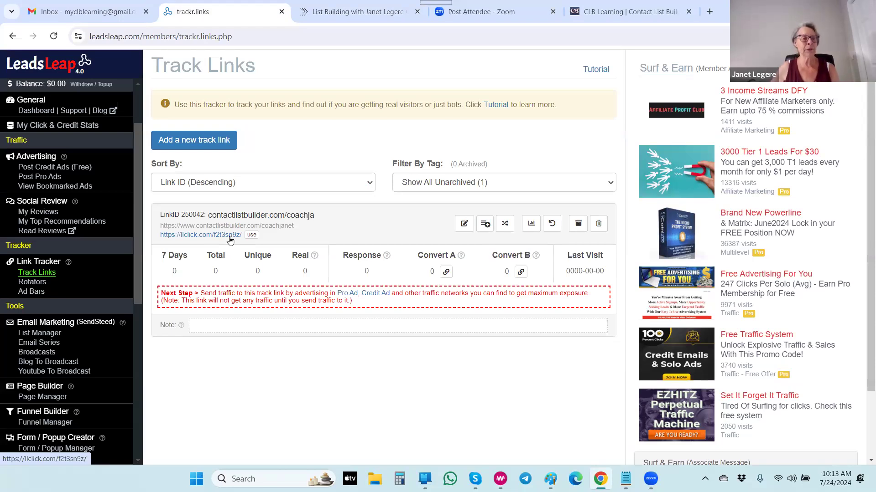
{"action": "left_click", "coordinate": [34, 286]}
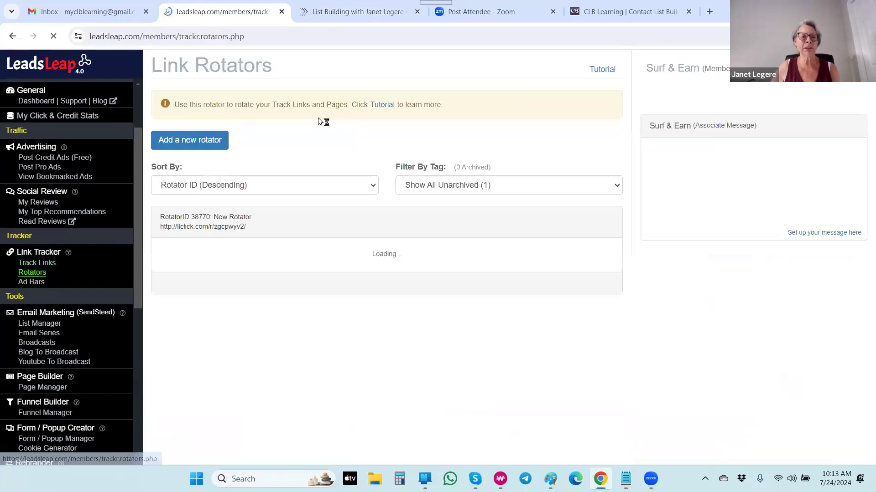
- Add a second New Rotator, then go to the Form / Popup Manager
{"action": "left_click", "coordinate": [184, 141]}
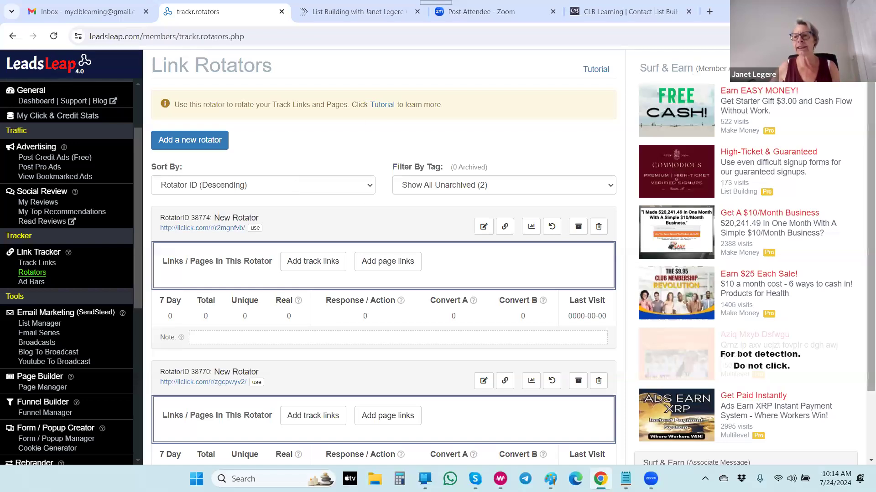
{"action": "scroll", "coordinate": [132, 156], "scroll_direction": "down", "scroll_amount": 2}
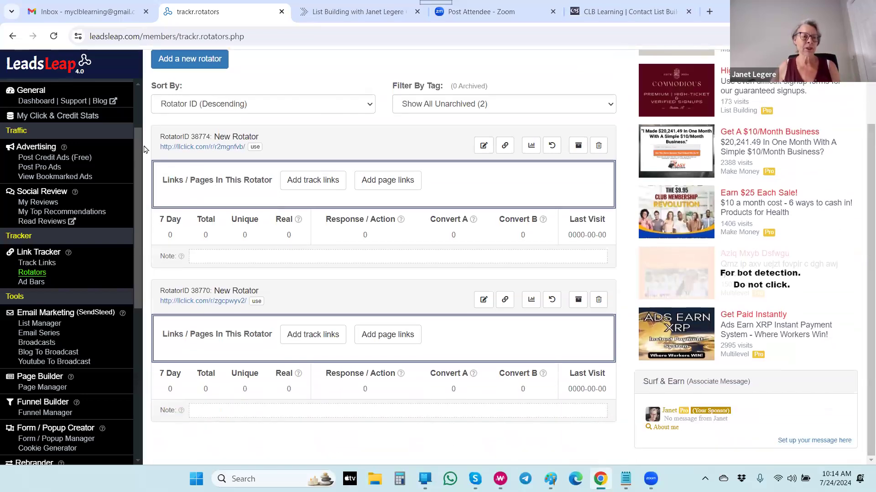
{"action": "left_click_drag", "start_coordinate": [137, 153], "coordinate": [130, 214]}
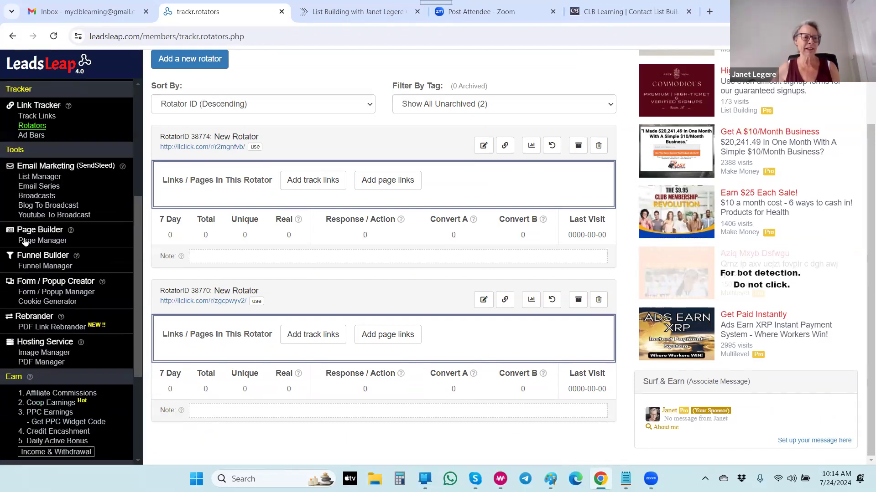
{"action": "left_click_drag", "start_coordinate": [136, 213], "coordinate": [137, 250]}
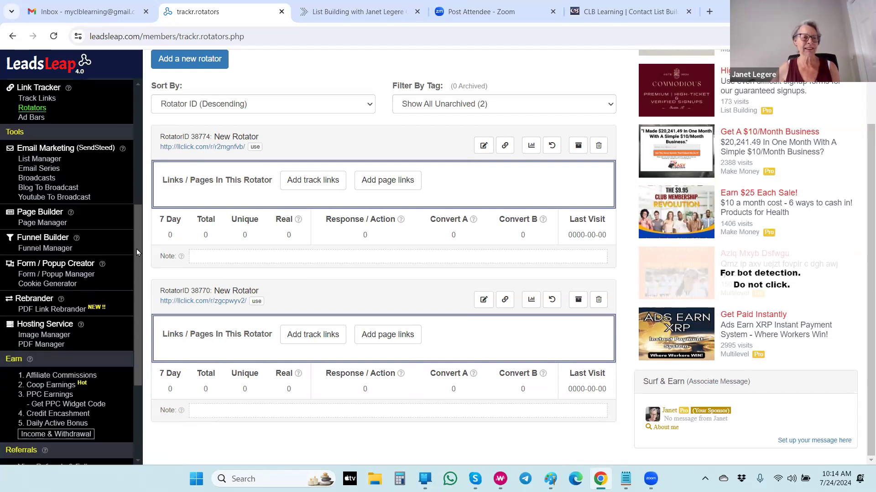
{"action": "scroll", "coordinate": [136, 260], "scroll_direction": "down", "scroll_amount": 2}
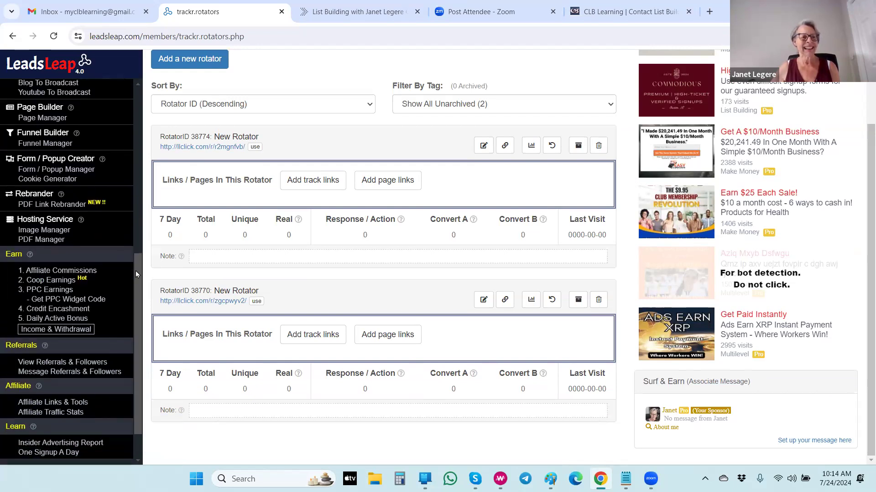
{"action": "left_click", "coordinate": [45, 171]}
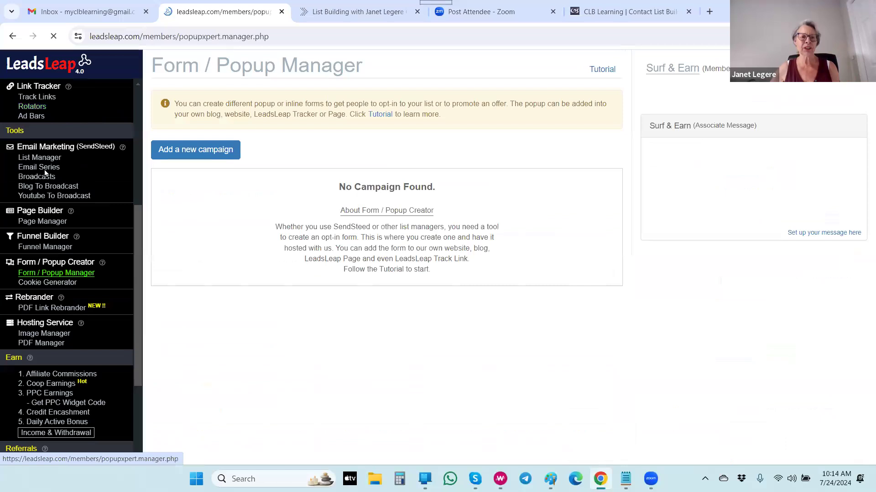
- Attempt a new PDF link rebrander, dismiss the Pro-only notice, and open Image Manager
{"action": "left_click", "coordinate": [189, 149]}
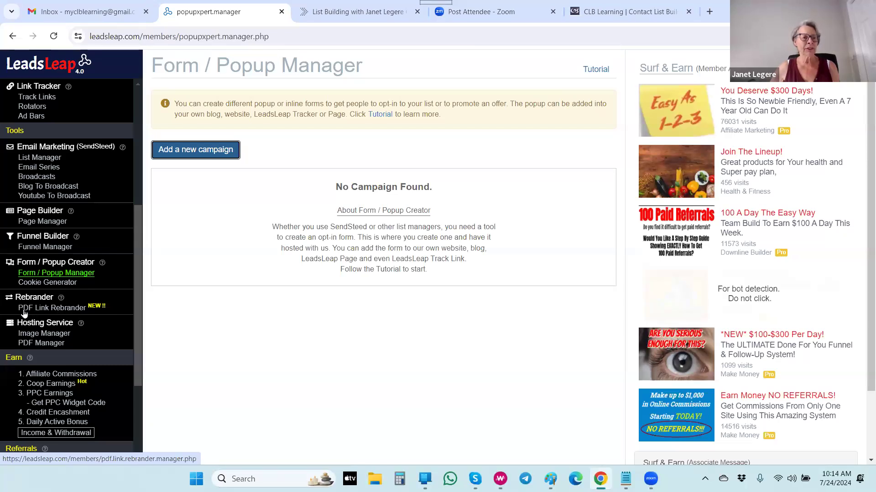
{"action": "left_click", "coordinate": [35, 310]}
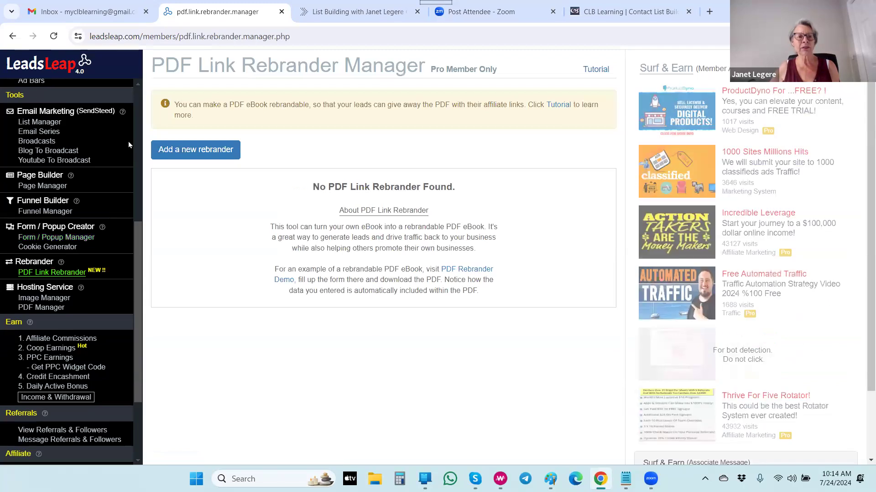
{"action": "left_click", "coordinate": [193, 150]}
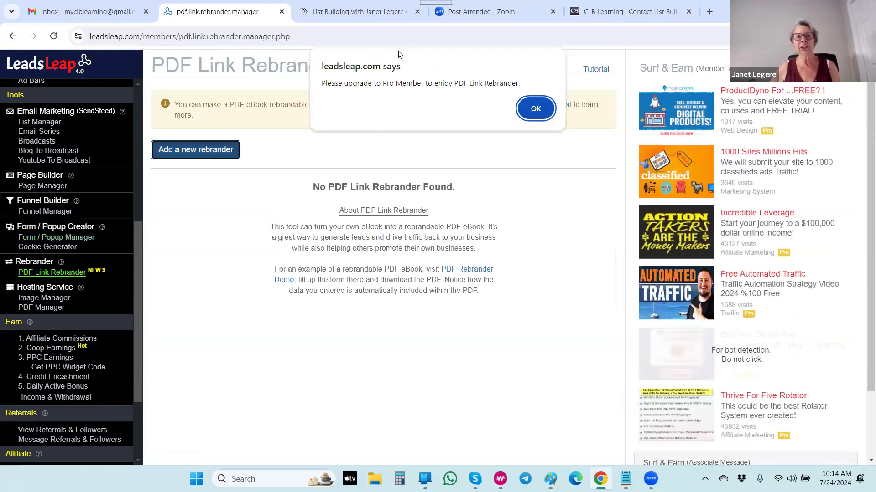
{"action": "left_click", "coordinate": [550, 111]}
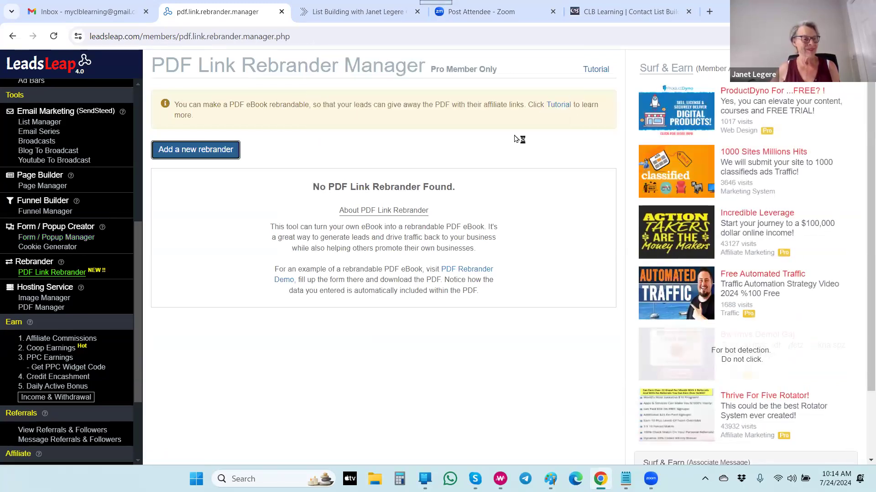
{"action": "left_click", "coordinate": [41, 298]}
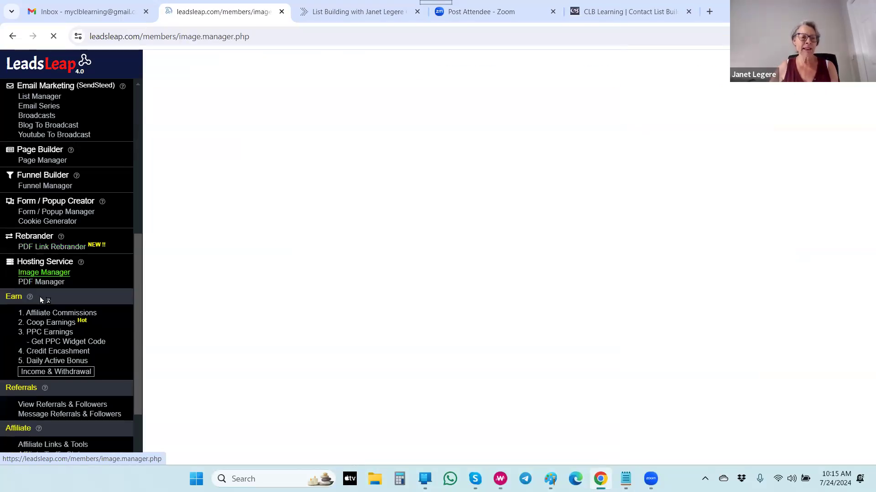
- Try uploading a new image, dismiss the Pro Member notice, close the uploader, open PDF Manager
{"action": "left_click", "coordinate": [197, 212]}
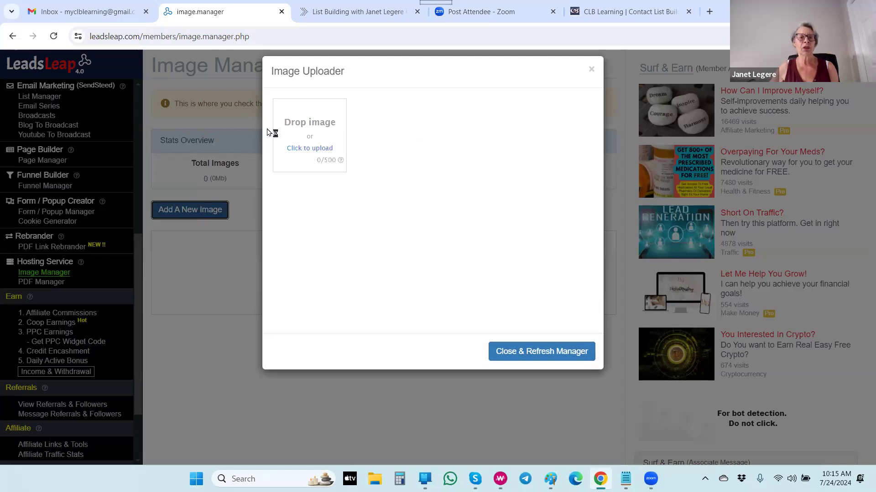
{"action": "left_click", "coordinate": [293, 136]}
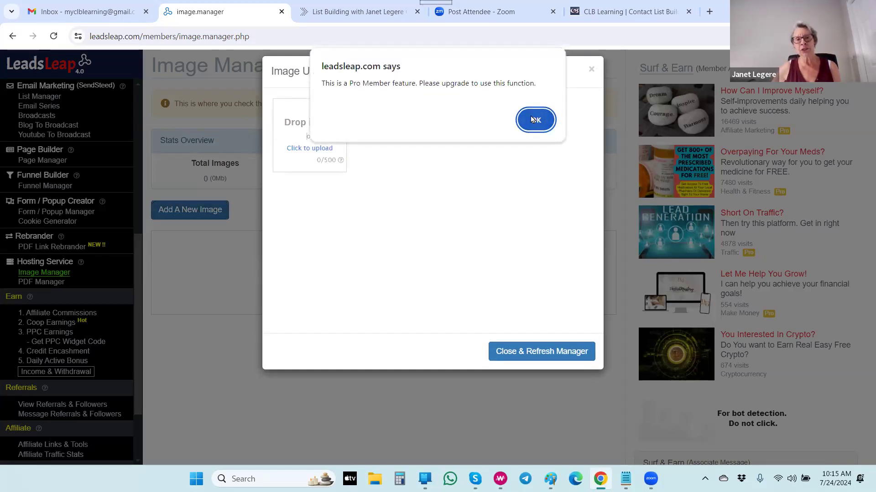
{"action": "key", "text": "Return"}
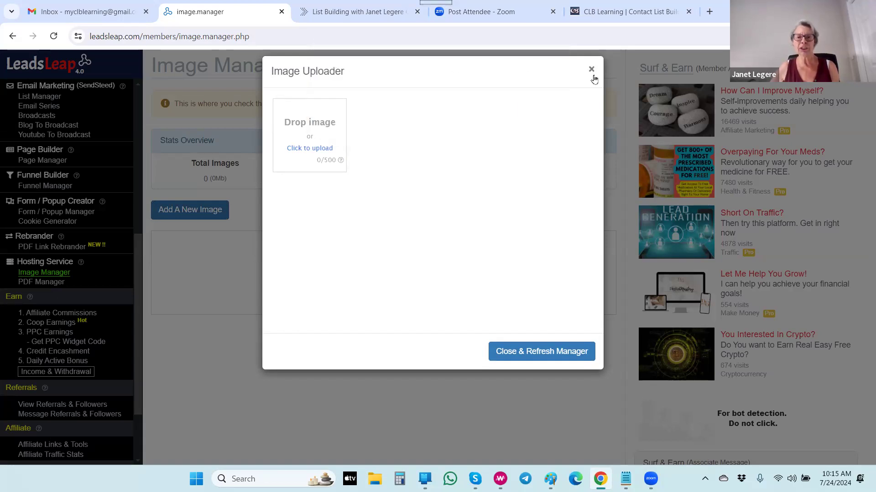
{"action": "left_click", "coordinate": [592, 72]}
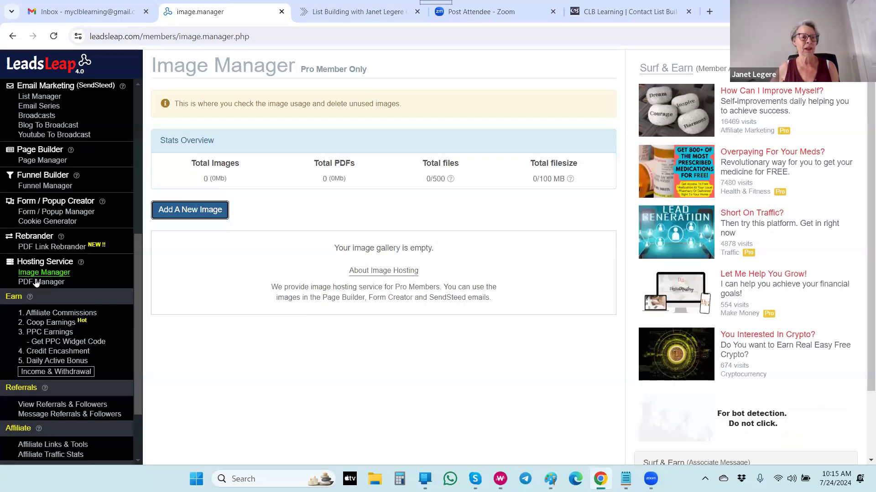
{"action": "left_click", "coordinate": [34, 281]}
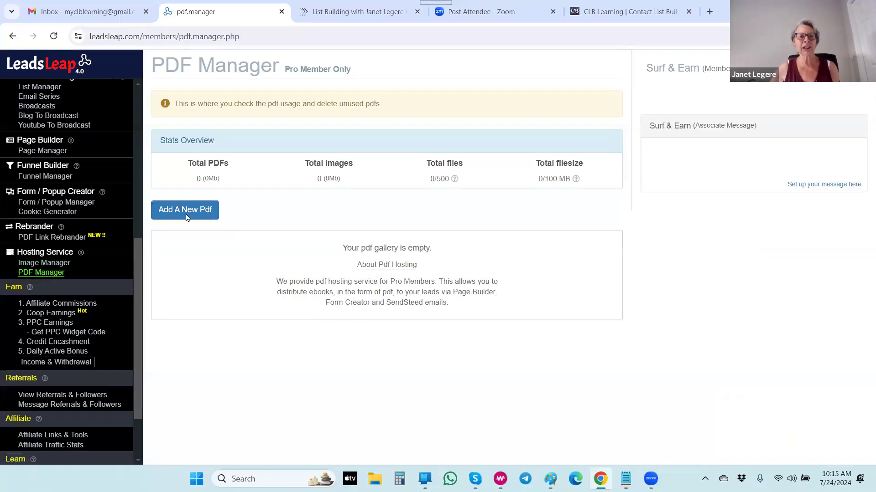
{"action": "left_click", "coordinate": [190, 210]}
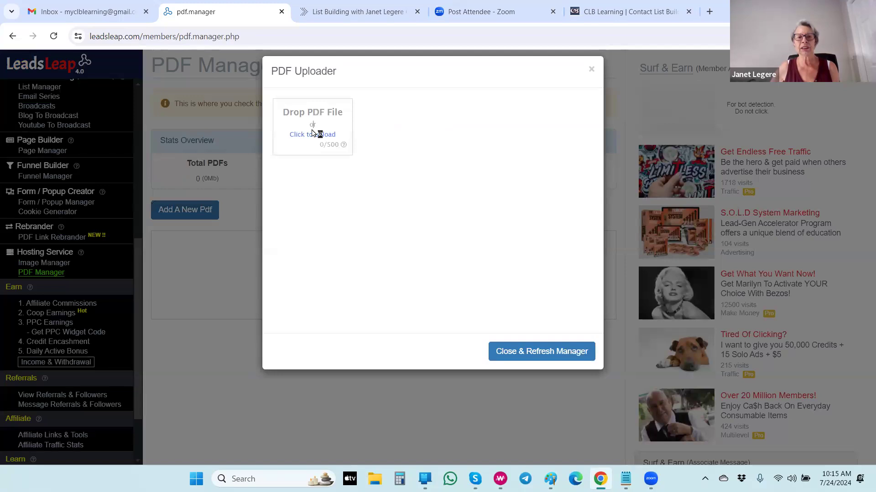
{"action": "left_click", "coordinate": [315, 133]}
{"action": "left_click", "coordinate": [536, 121]}
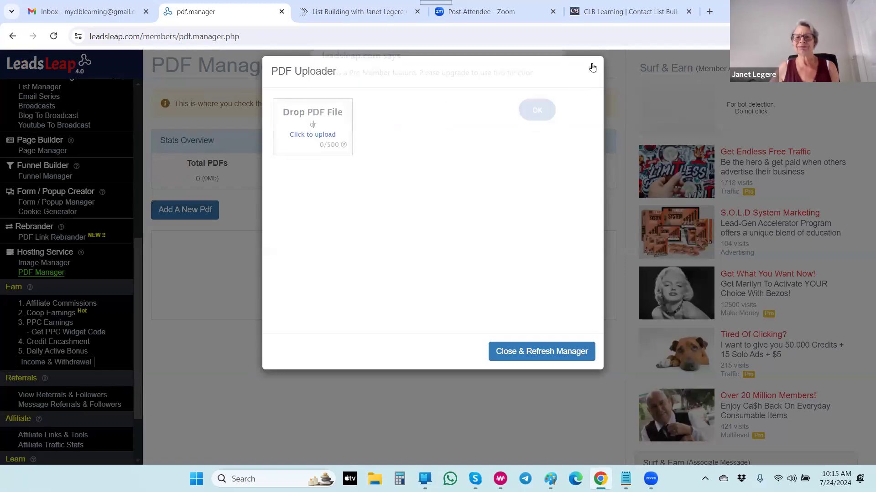
{"action": "left_click", "coordinate": [591, 69]}
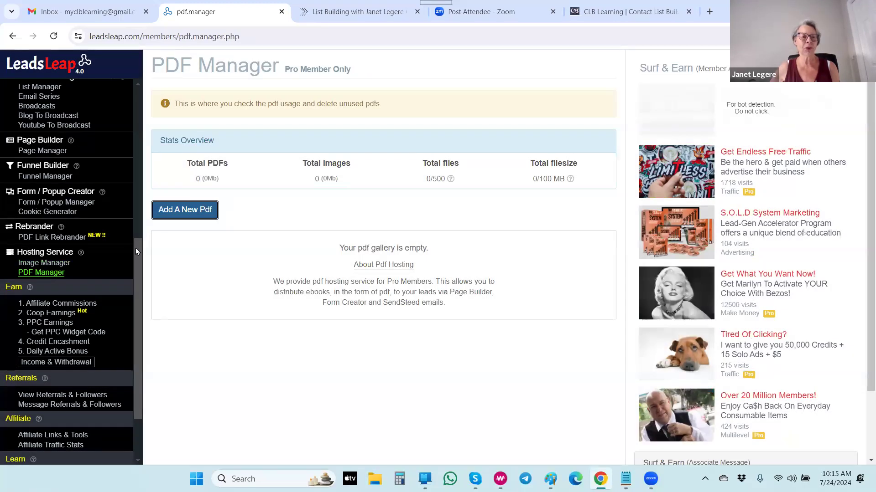
{"action": "scroll", "coordinate": [135, 278], "scroll_direction": "down", "scroll_amount": 2}
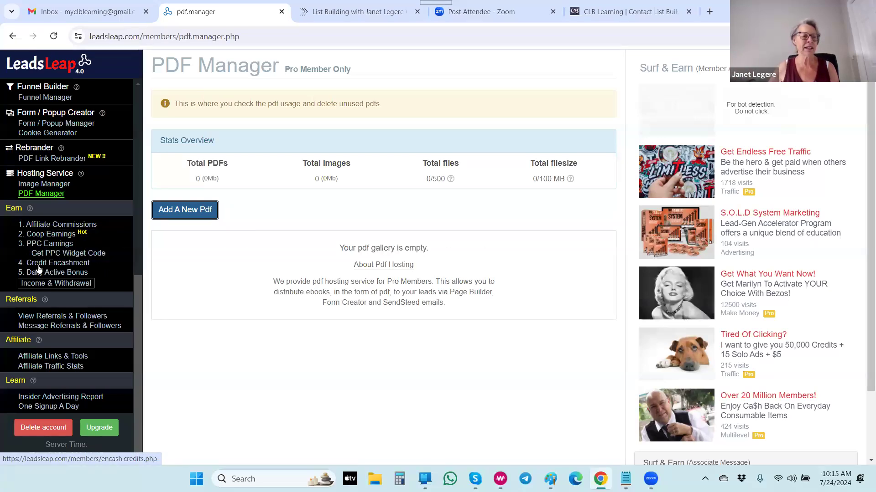
{"action": "left_click", "coordinate": [59, 254]}
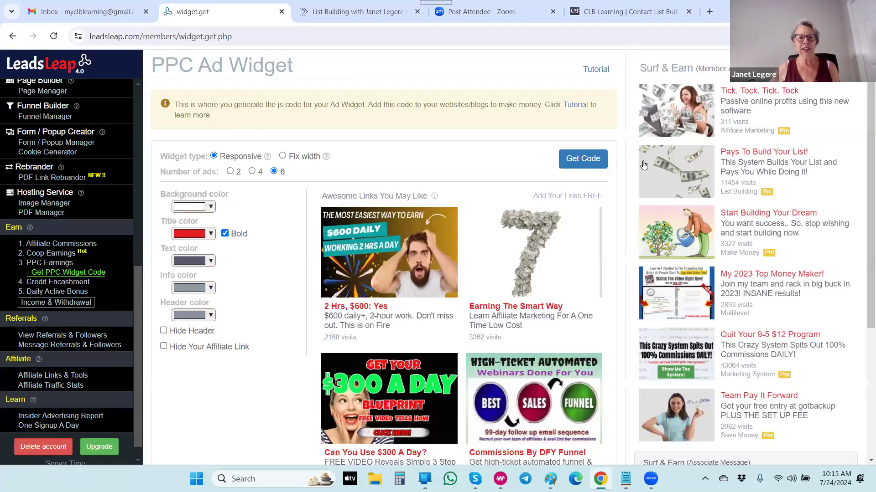
- Generate the PPC ad widget code, select its Widget Parameters text, then close the code
{"action": "left_click", "coordinate": [570, 161]}
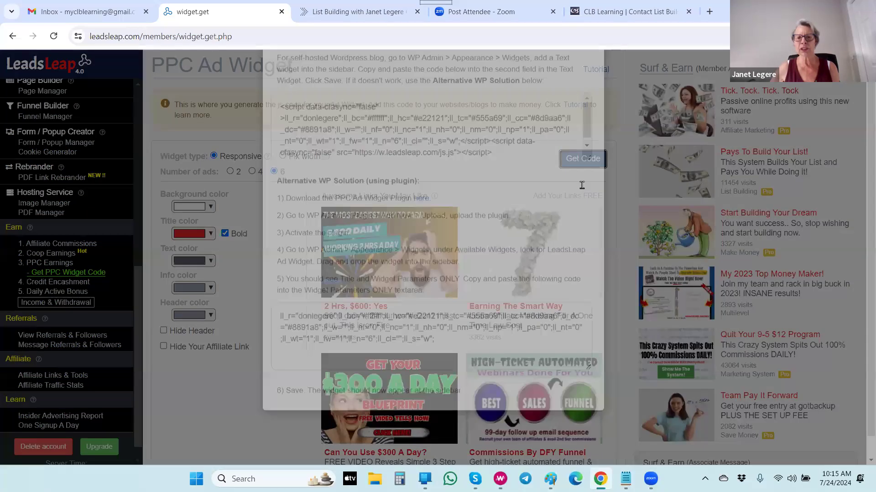
{"action": "scroll", "coordinate": [336, 352], "scroll_direction": "down", "scroll_amount": 1}
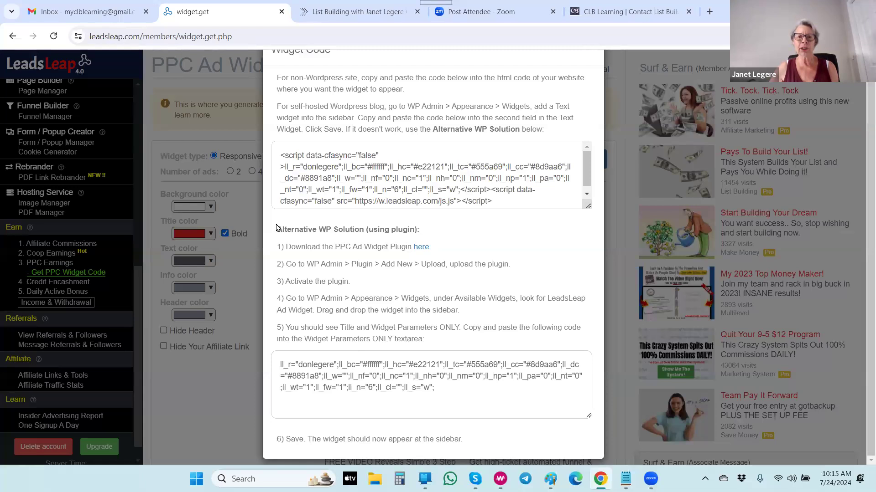
{"action": "left_click_drag", "start_coordinate": [280, 363], "coordinate": [469, 403]}
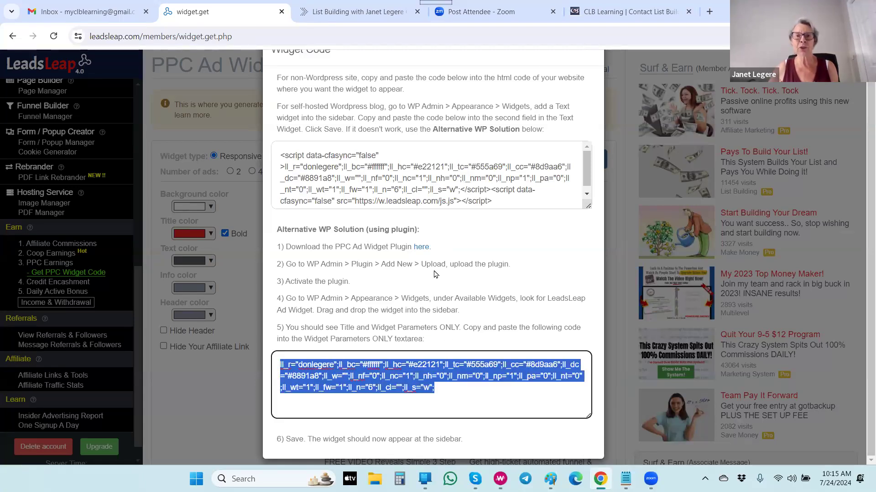
{"action": "left_click_drag", "start_coordinate": [870, 93], "coordinate": [871, 66]}
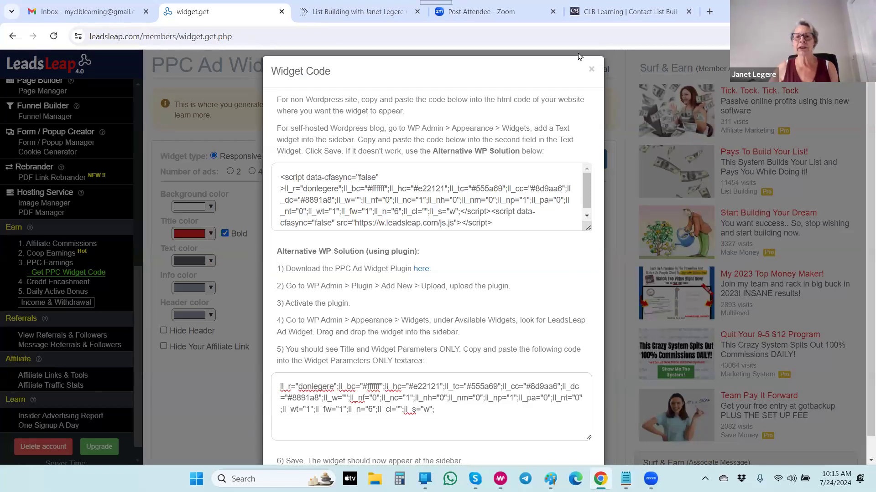
{"action": "left_click", "coordinate": [591, 69]}
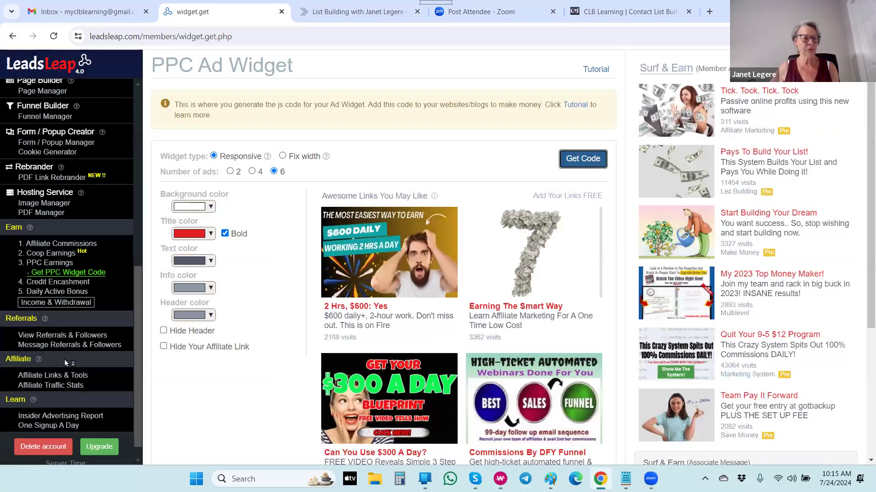
{"action": "left_click", "coordinate": [54, 335]}
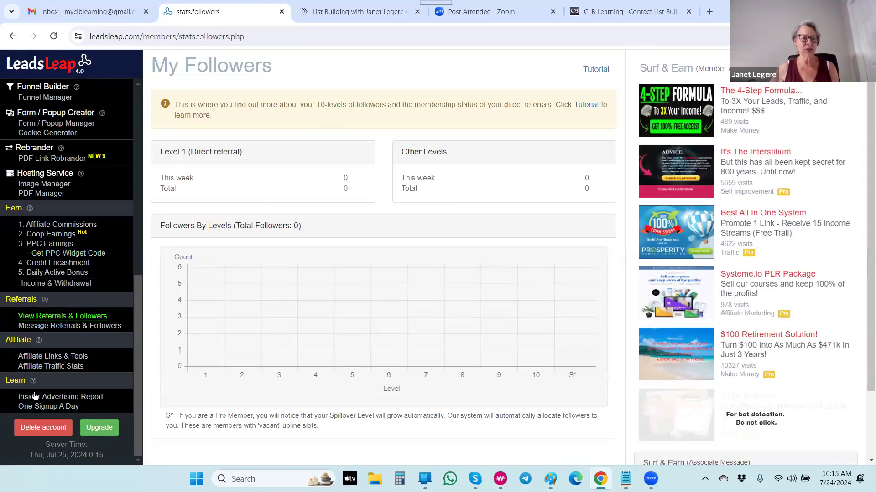
- Open Message Referrals & Followers and bring up a blank add-follower-message form
{"action": "left_click", "coordinate": [61, 326]}
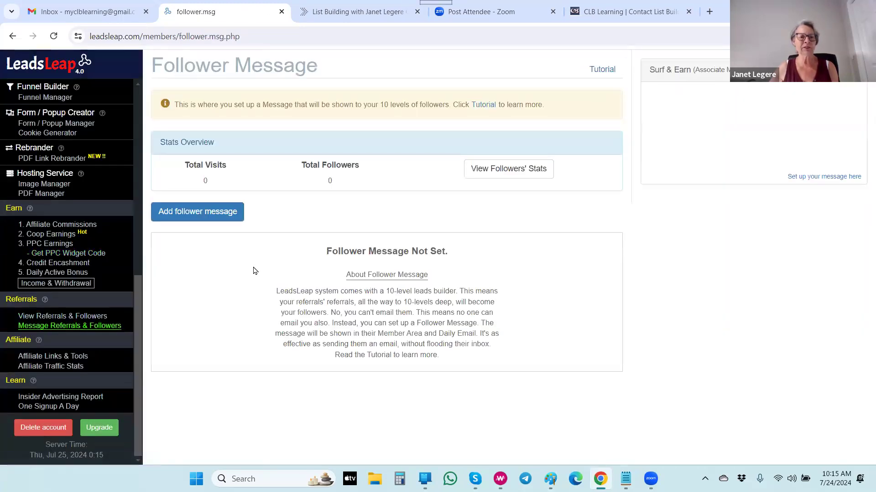
{"action": "left_click", "coordinate": [178, 215]}
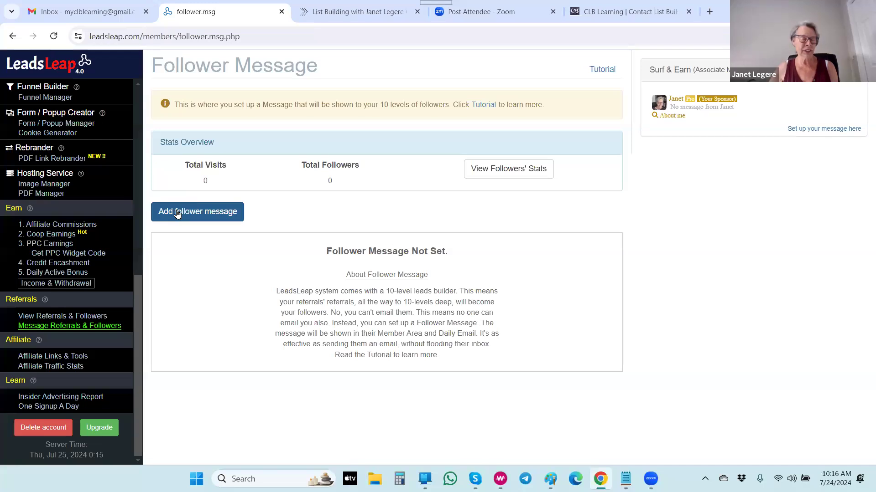
{"action": "left_click", "coordinate": [178, 213]}
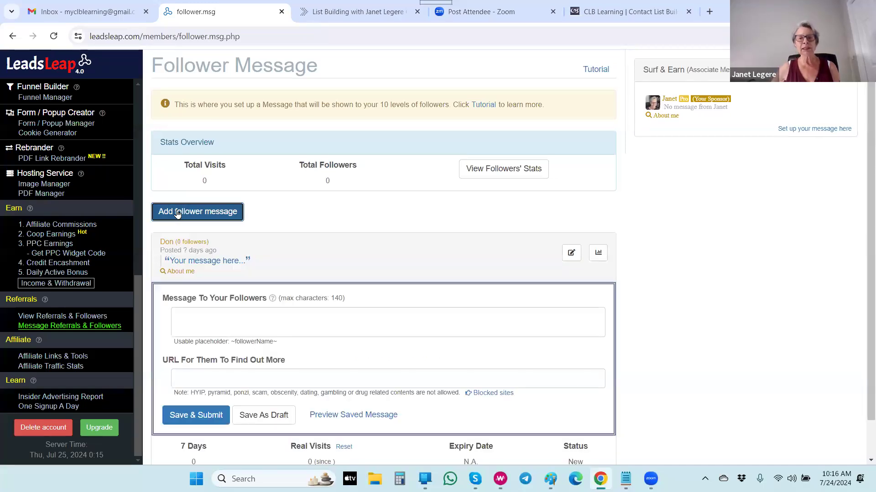
{"action": "left_click_drag", "start_coordinate": [863, 95], "coordinate": [863, 178]}
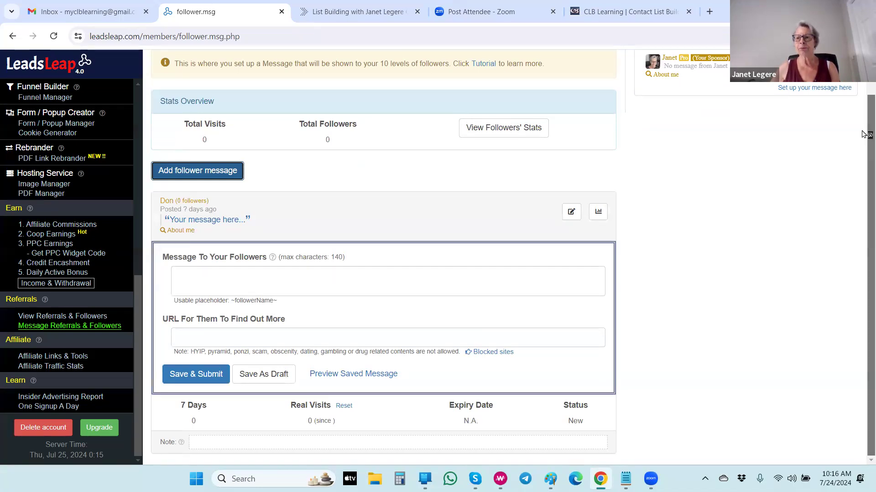
{"action": "scroll", "coordinate": [868, 133], "scroll_direction": "up", "scroll_amount": 1}
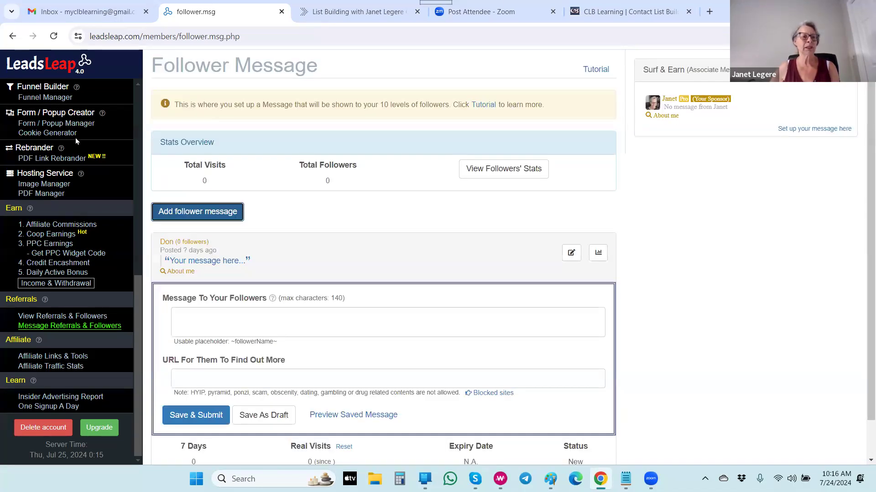
{"action": "scroll", "coordinate": [139, 313], "scroll_direction": "up", "scroll_amount": 10}
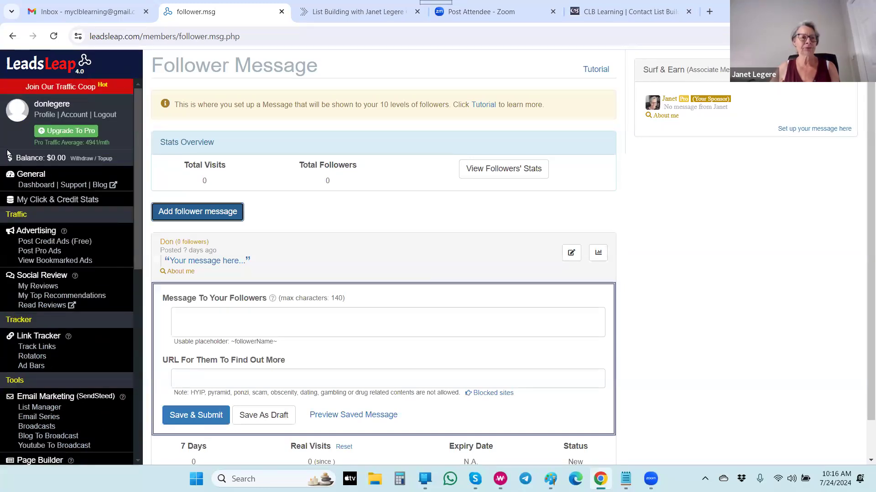
- Look through the Public Profile and Account settings from the Dashboard, then return there
{"action": "left_click", "coordinate": [35, 185]}
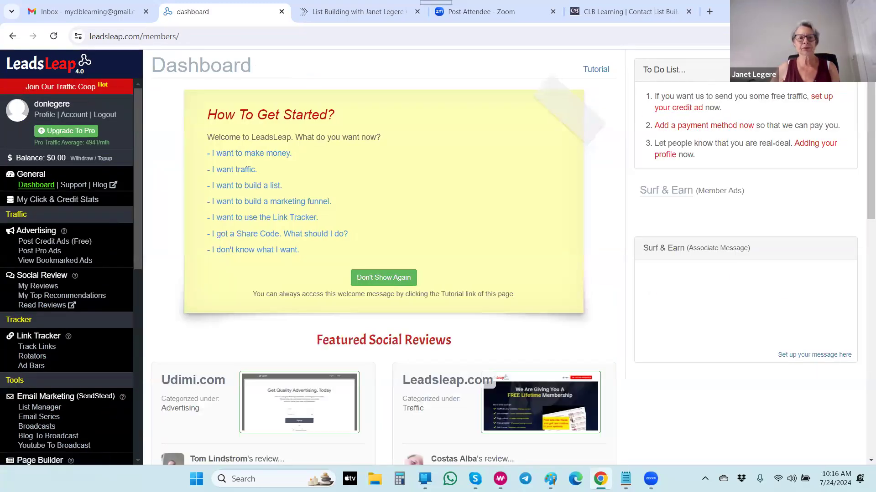
{"action": "scroll", "coordinate": [861, 114], "scroll_direction": "down", "scroll_amount": 7}
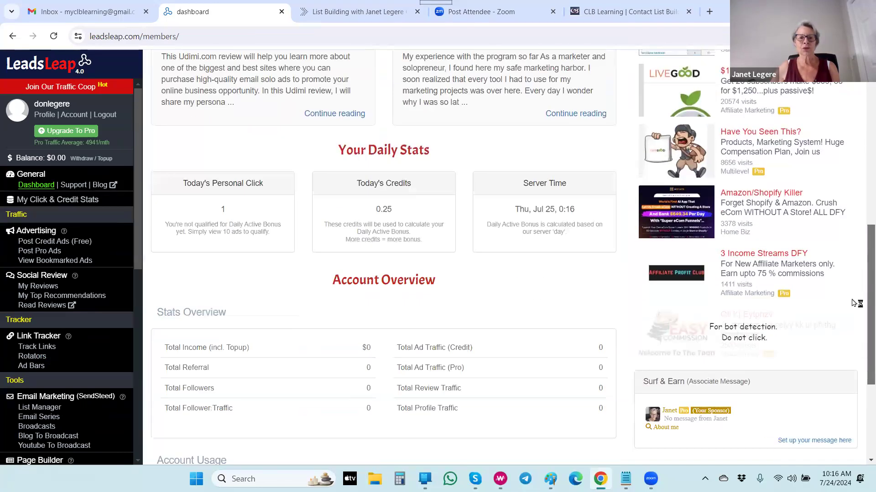
{"action": "scroll", "coordinate": [863, 133], "scroll_direction": "up", "scroll_amount": 5}
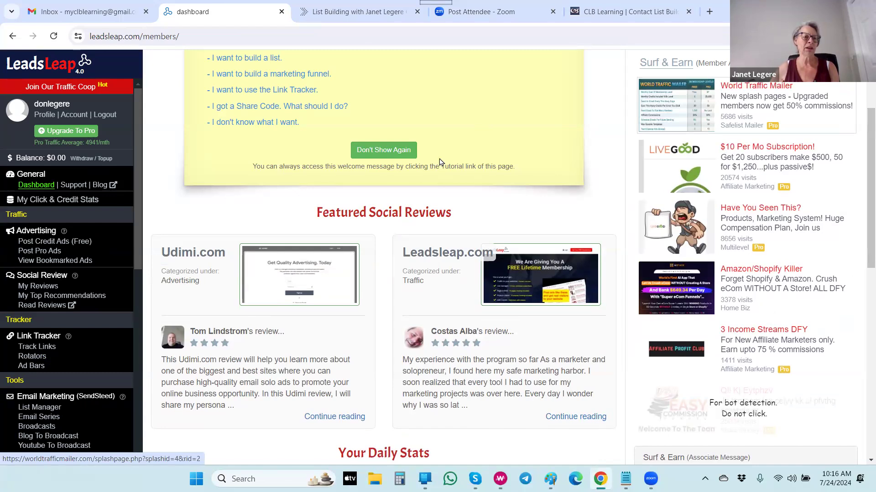
{"action": "left_click", "coordinate": [42, 116]}
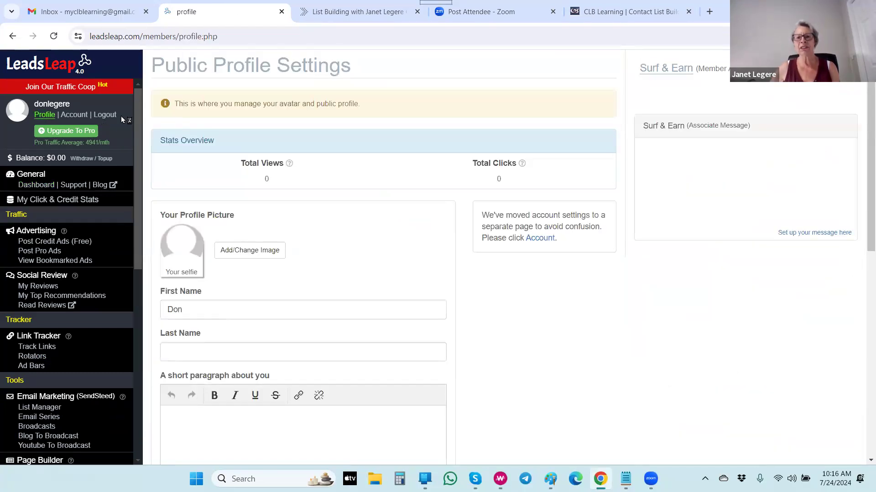
{"action": "left_click", "coordinate": [75, 115]}
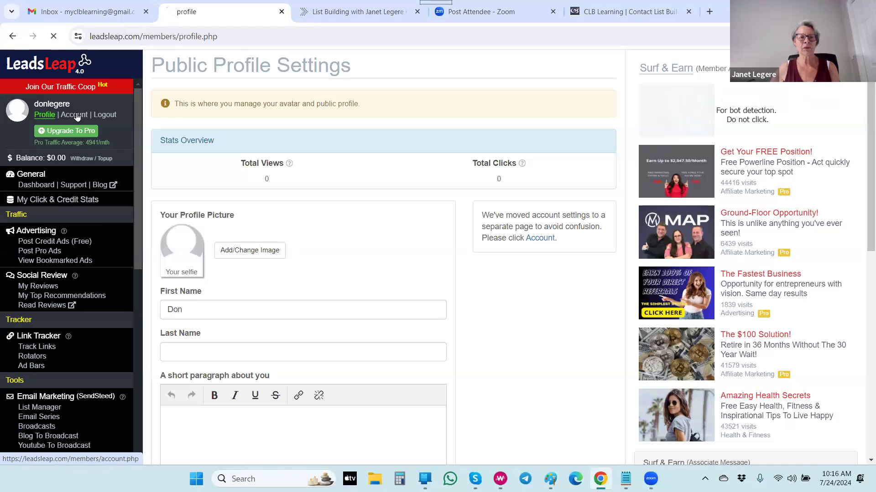
{"action": "left_click", "coordinate": [43, 115]}
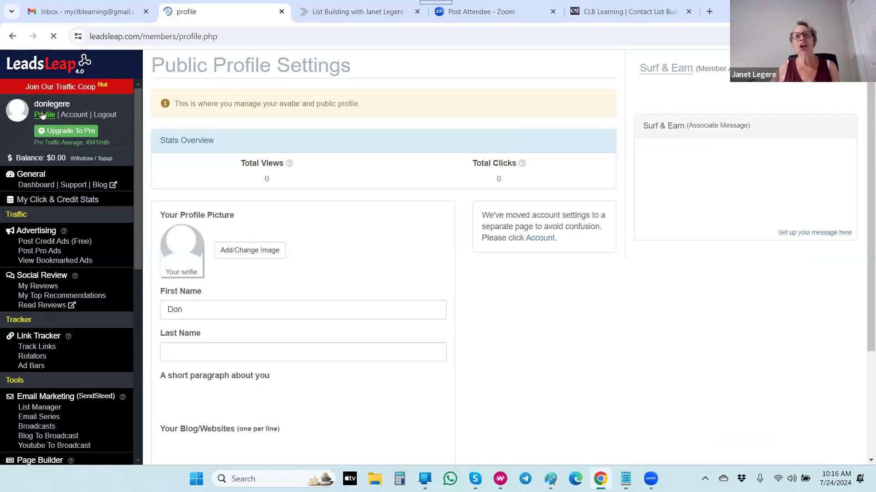
{"action": "left_click", "coordinate": [31, 185]}
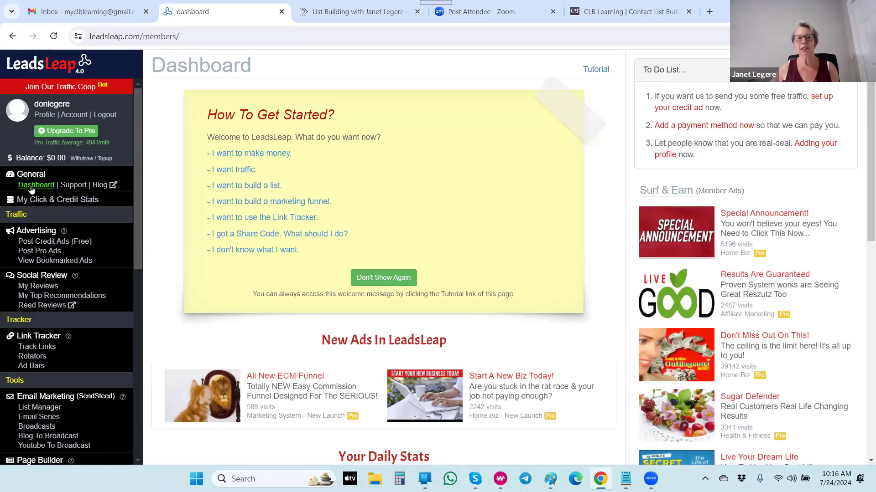
- Review Public Profile Settings again, back to the Dashboard, then open My Click & Credit Stats
{"action": "left_click", "coordinate": [44, 115]}
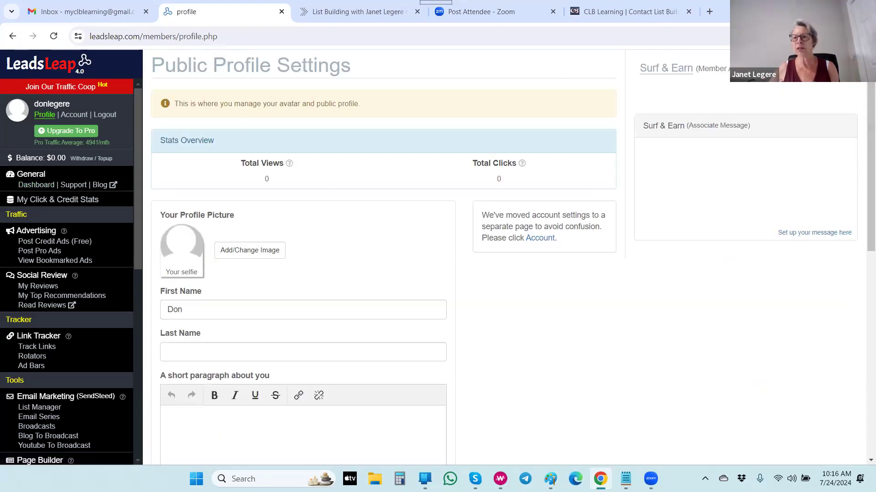
{"action": "scroll", "coordinate": [860, 248], "scroll_direction": "down", "scroll_amount": 5}
{"action": "scroll", "coordinate": [861, 248], "scroll_direction": "down", "scroll_amount": 4}
{"action": "scroll", "coordinate": [861, 248], "scroll_direction": "up", "scroll_amount": 10}
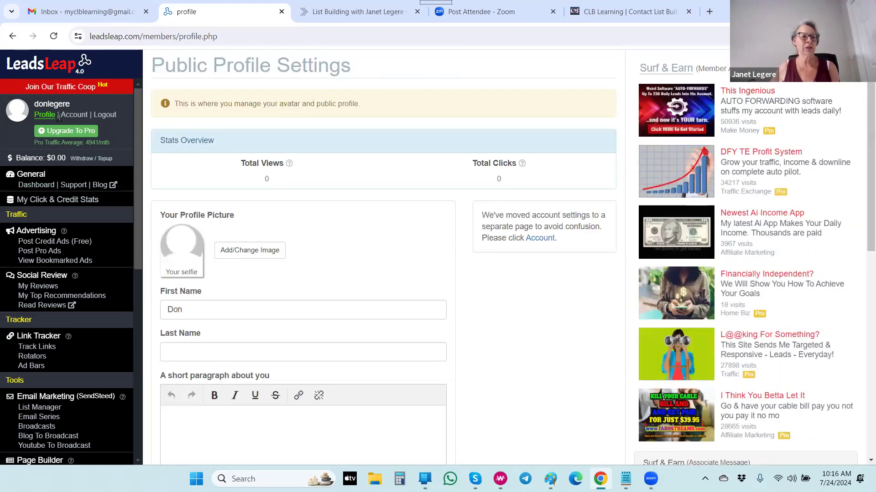
{"action": "left_click", "coordinate": [36, 185]}
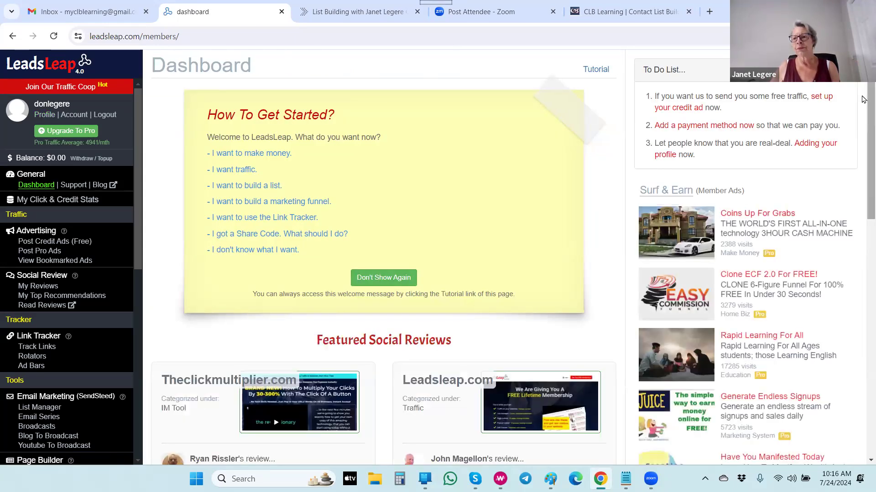
{"action": "scroll", "coordinate": [863, 236], "scroll_direction": "down", "scroll_amount": 4}
{"action": "scroll", "coordinate": [863, 236], "scroll_direction": "down", "scroll_amount": 9}
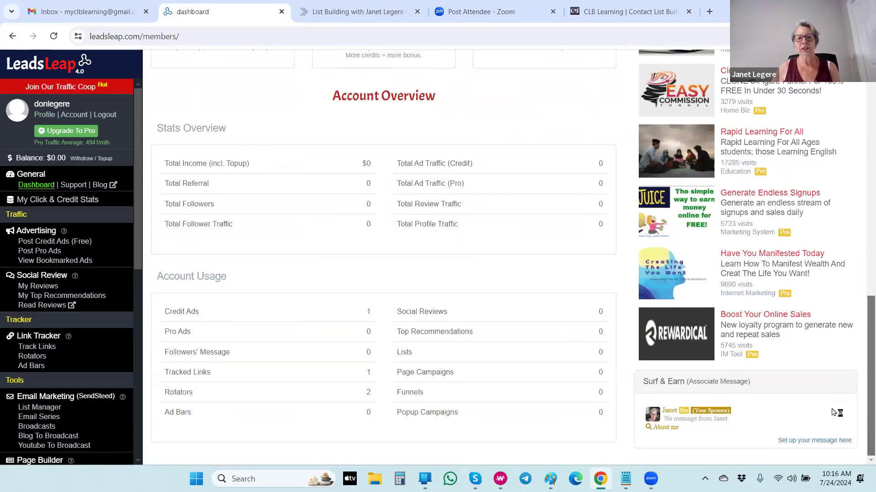
{"action": "scroll", "coordinate": [855, 183], "scroll_direction": "up", "scroll_amount": 13}
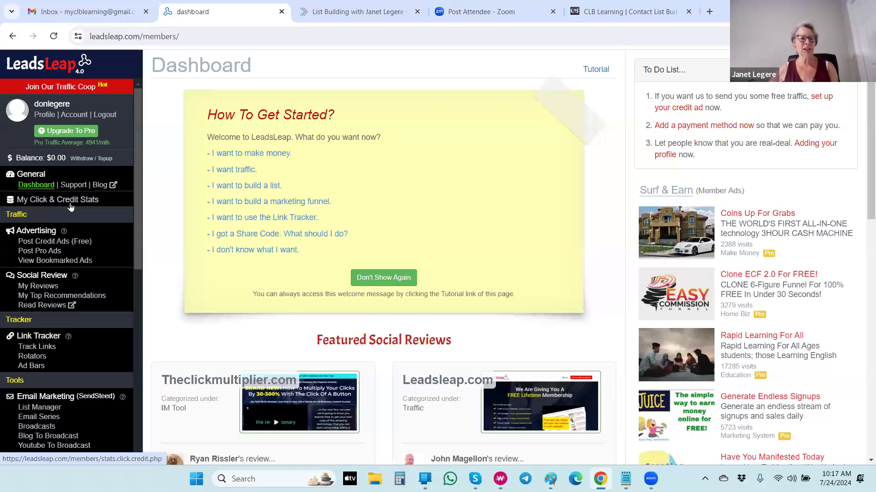
{"action": "left_click", "coordinate": [70, 206]}
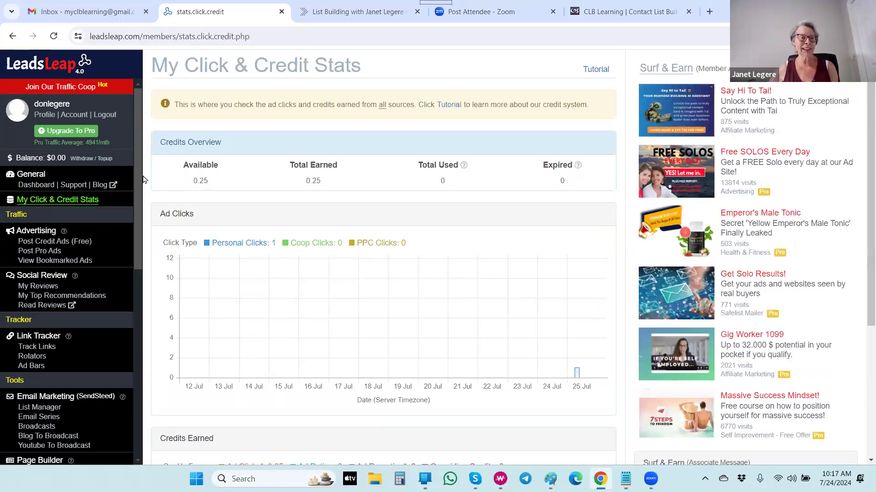
- Check the 0.25 available credits in the stats, then open the Page Manager
{"action": "left_click_drag", "start_coordinate": [143, 177], "coordinate": [131, 247]}
{"action": "left_click", "coordinate": [208, 187]}
{"action": "double_click", "coordinate": [204, 189]}
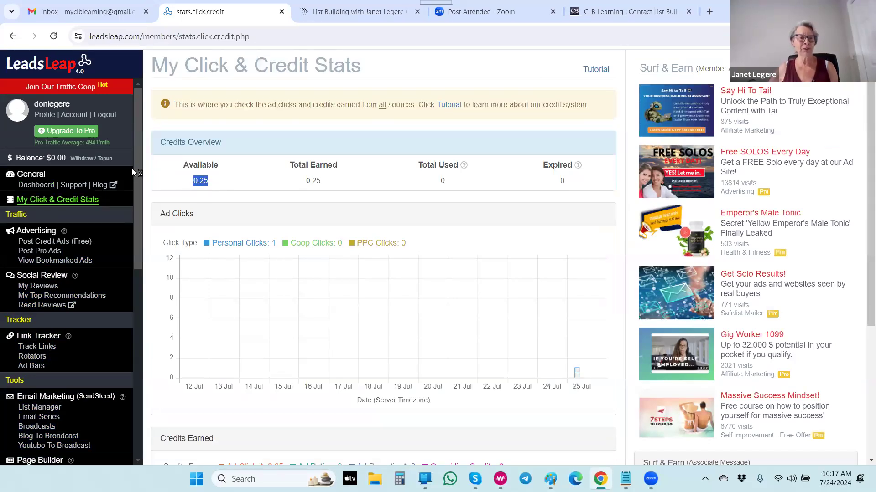
{"action": "left_click_drag", "start_coordinate": [138, 163], "coordinate": [127, 265]}
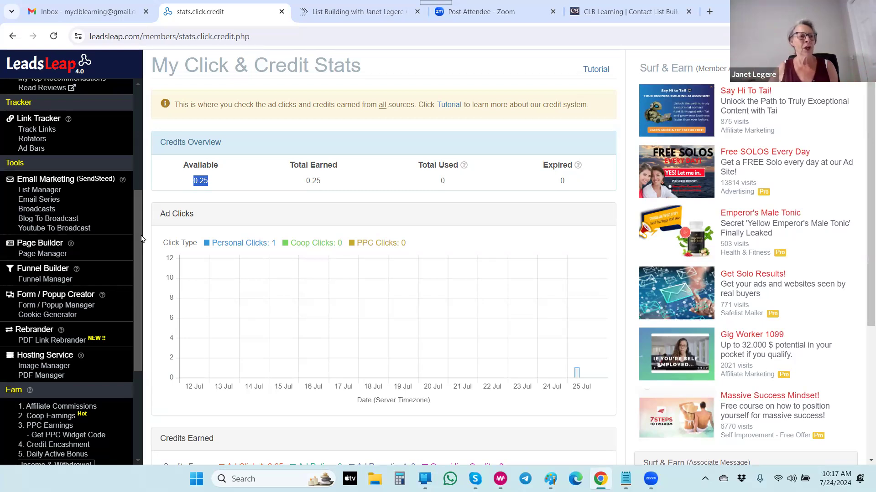
{"action": "left_click", "coordinate": [48, 255]}
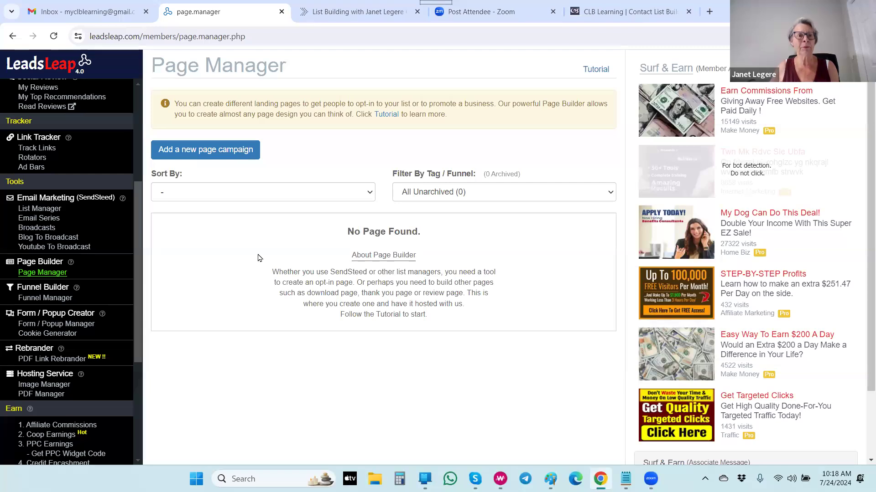
- Create a new page campaign named 'CLB Landing Page'
{"action": "left_click", "coordinate": [242, 156]}
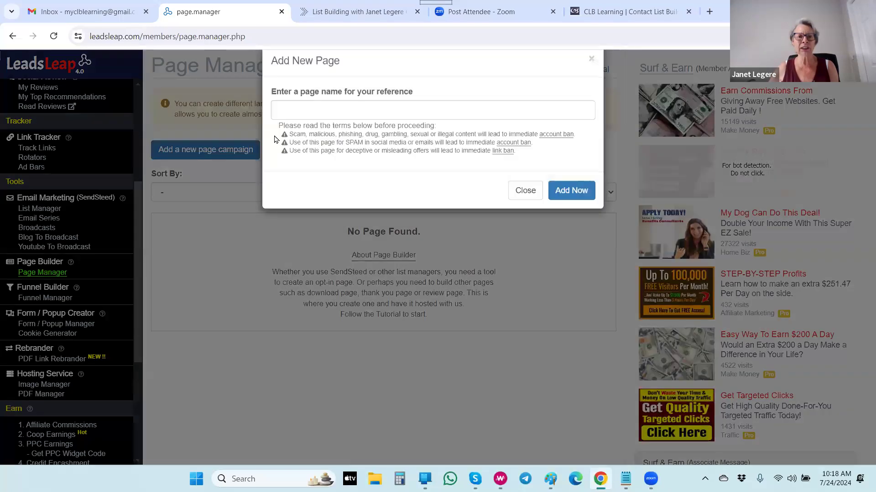
{"action": "left_click", "coordinate": [297, 121]}
{"action": "type", "text": "CLB Land"}
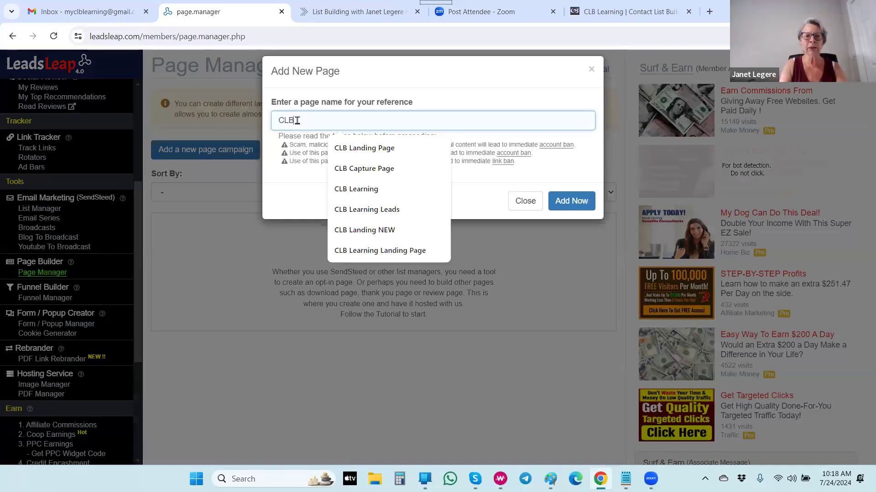
{"action": "type", "text": "Page"}
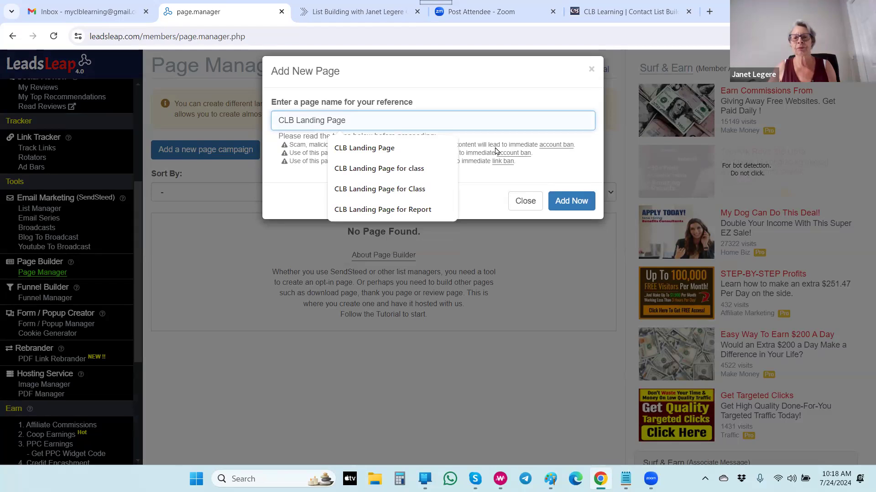
{"action": "left_click", "coordinate": [575, 201]}
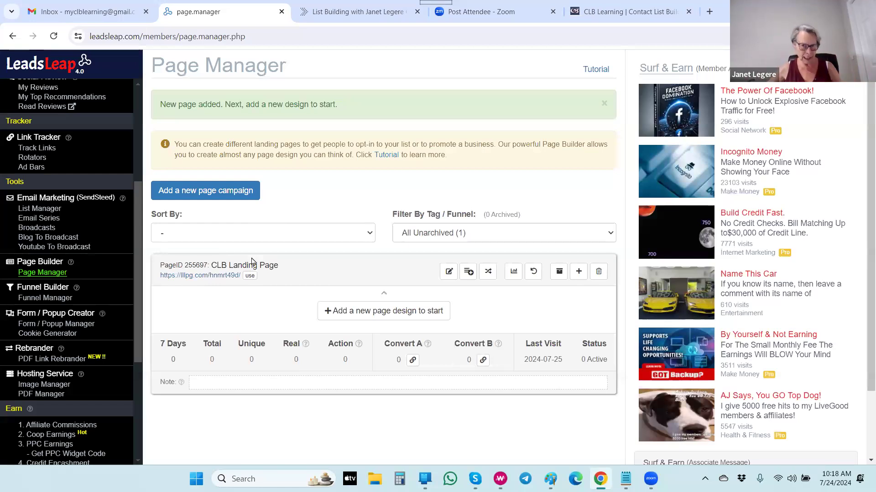
- Start a new page design, then select the landing page share code in CLB Learning
{"action": "left_click", "coordinate": [394, 312]}
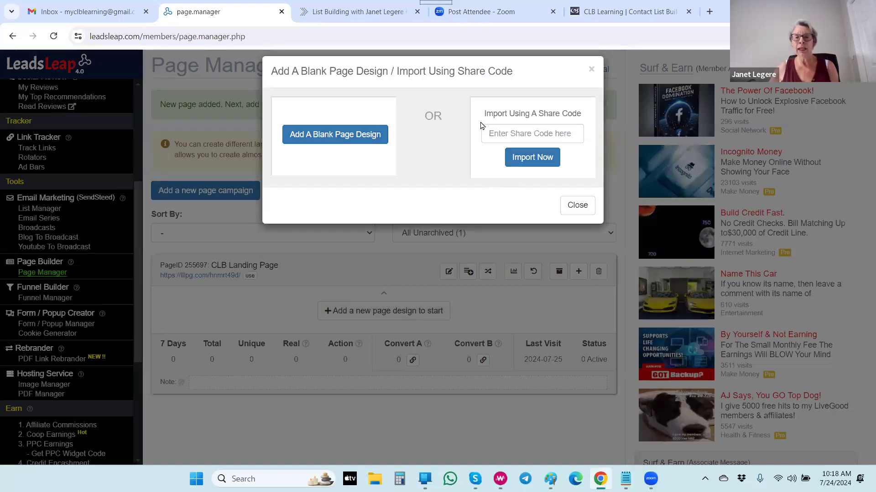
{"action": "left_click", "coordinate": [627, 11]}
{"action": "left_click_drag", "start_coordinate": [496, 195], "coordinate": [414, 194]}
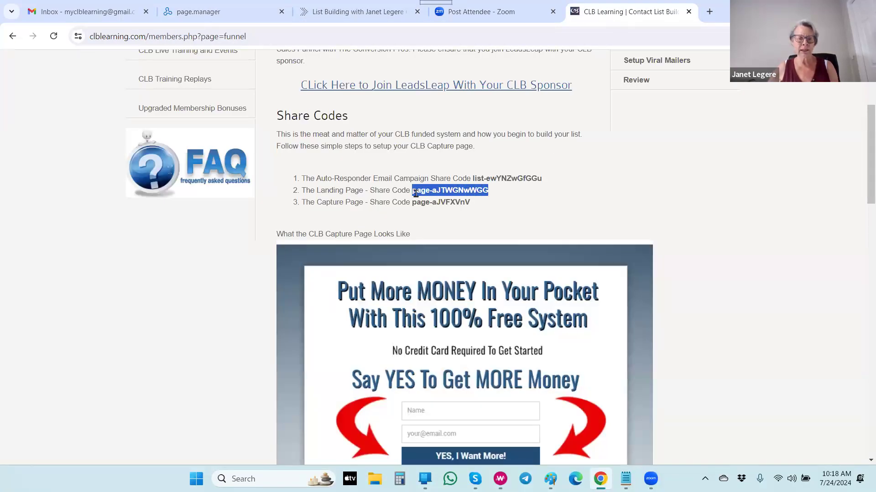
- Copy the landing page share code and close the List Building tab
{"action": "right_click", "coordinate": [439, 190]}
{"action": "left_click", "coordinate": [456, 202]}
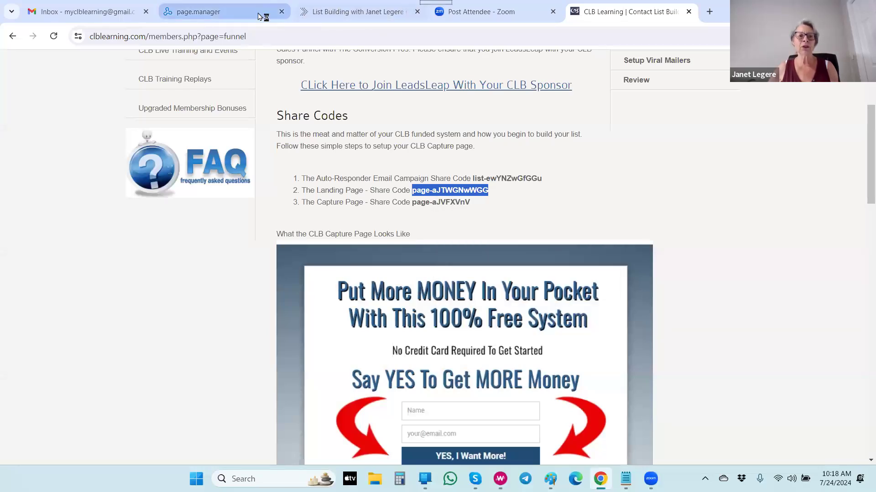
{"action": "left_click", "coordinate": [350, 23]}
{"action": "key", "text": "ctrl+1"}
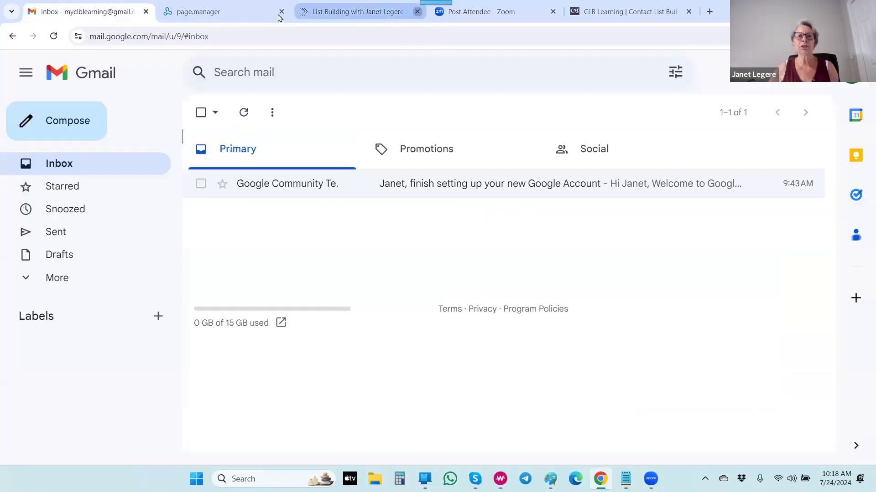
{"action": "left_click", "coordinate": [212, 12]}
- Import the design from the pasted share code and open the new Design 280377
{"action": "left_click", "coordinate": [517, 134]}
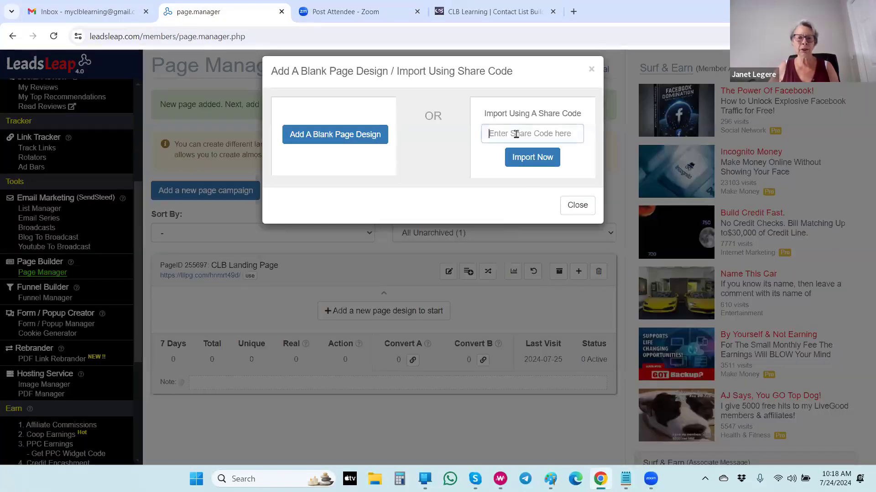
{"action": "key", "text": "ctrl+v"}
{"action": "left_click", "coordinate": [532, 157]}
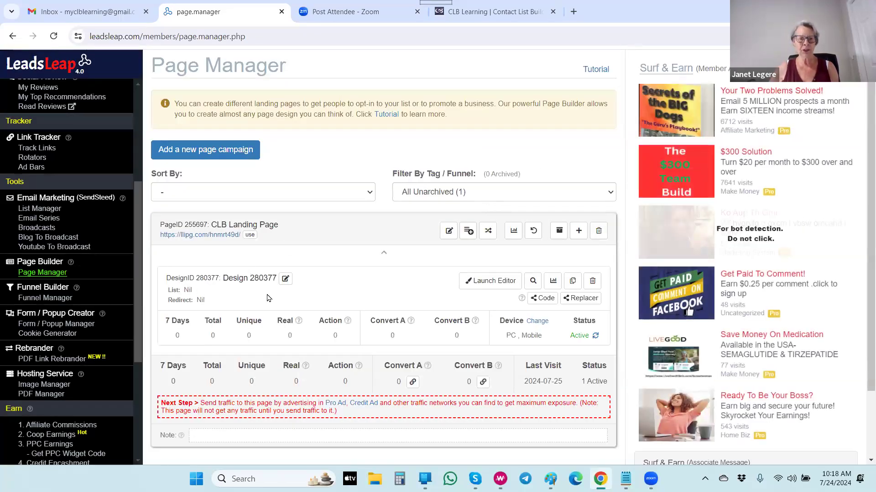
{"action": "left_click", "coordinate": [497, 281]}
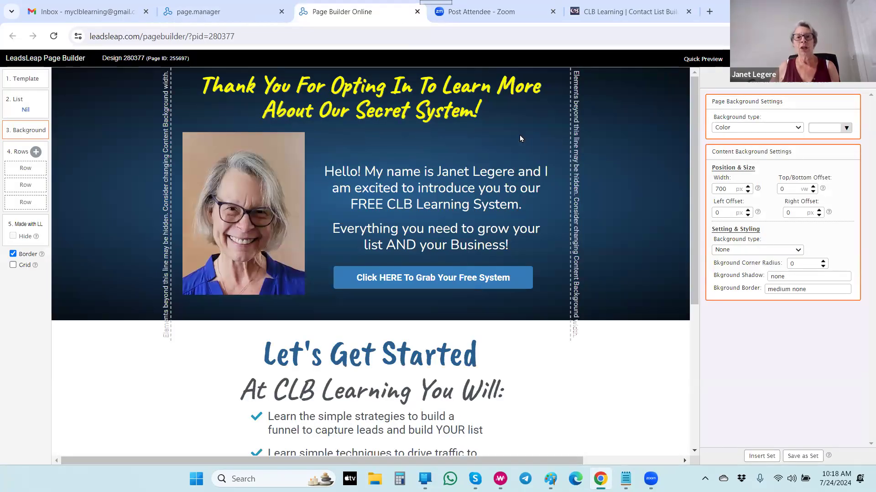
- Replace the first name in the 'Hello! My name is…' greeting with the new first name
{"action": "left_click", "coordinate": [433, 184]}
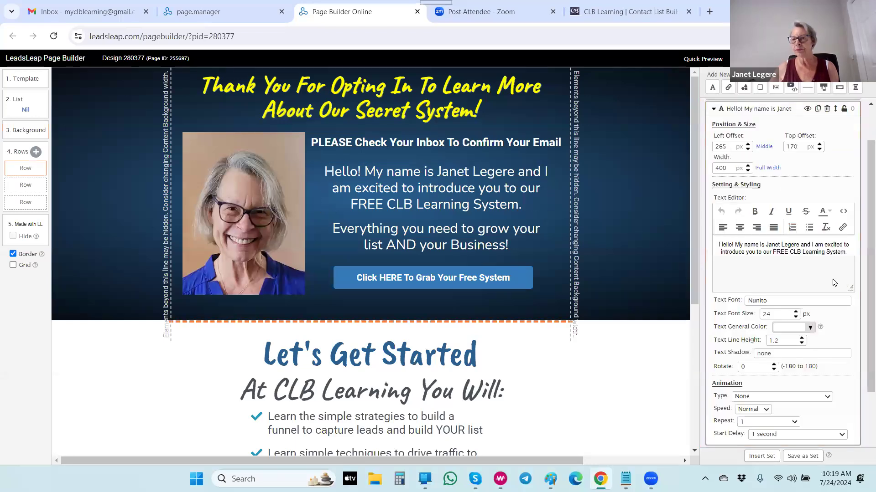
{"action": "left_click", "coordinate": [782, 247]}
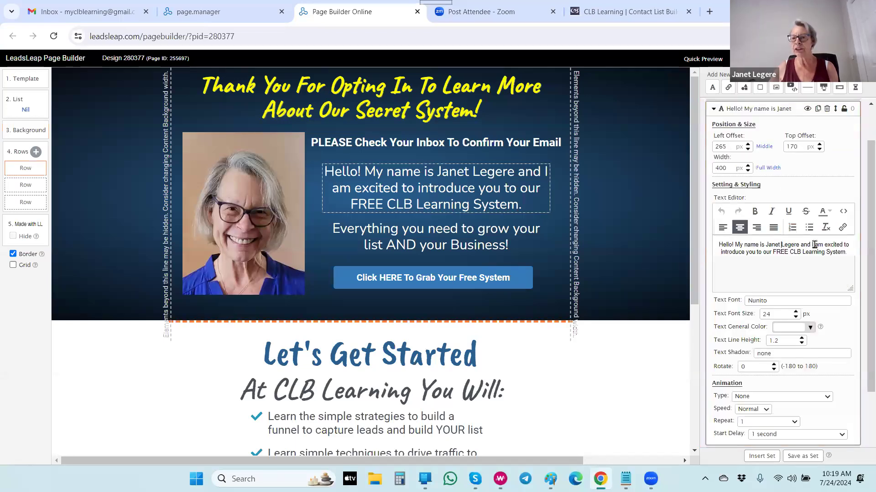
{"action": "key", "text": "BackSpace"}
{"action": "key", "text": "BackSpace"}
{"action": "key", "text": "BackSpace"}
{"action": "key", "text": "BackSpace"}
{"action": "key", "text": "BackSpace"}
{"action": "key", "text": "BackSpace"}
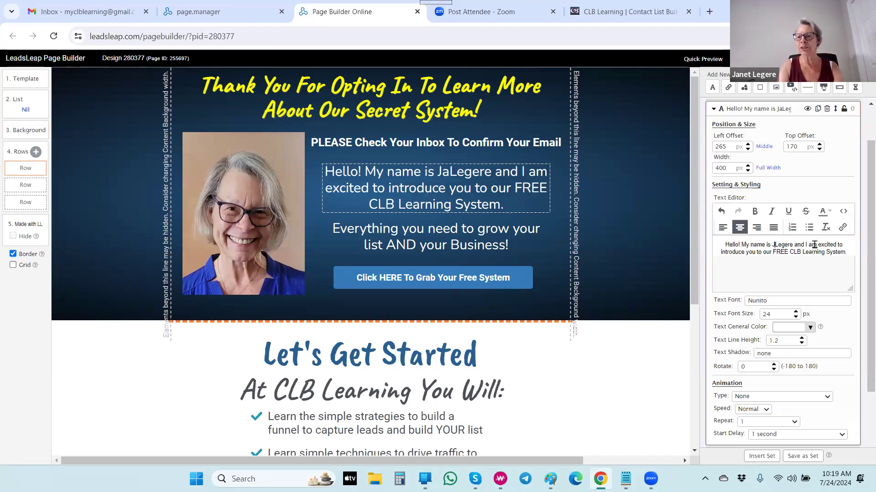
{"action": "type", "text": "Don"}
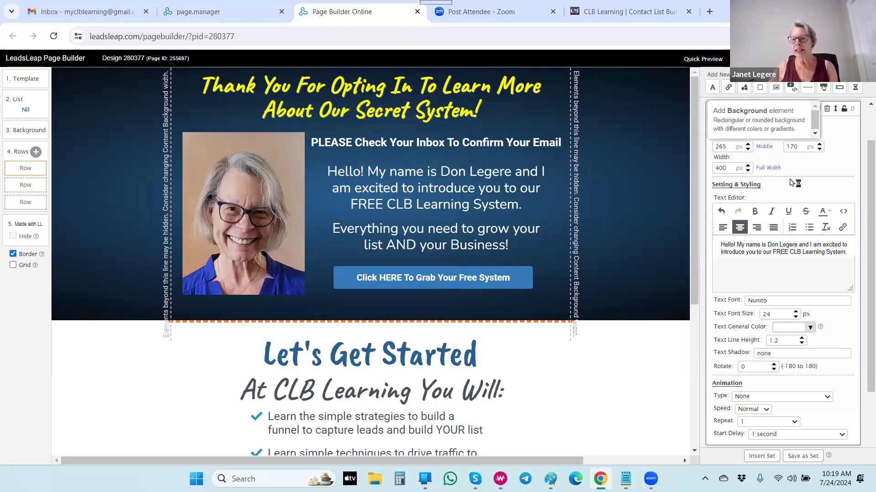
{"action": "left_click_drag", "start_coordinate": [769, 245], "coordinate": [809, 245]}
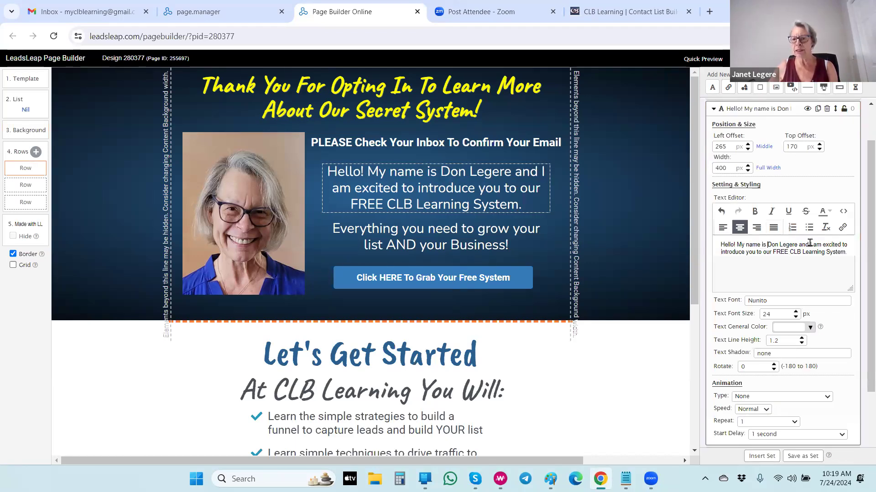
{"action": "double_click", "coordinate": [772, 245]}
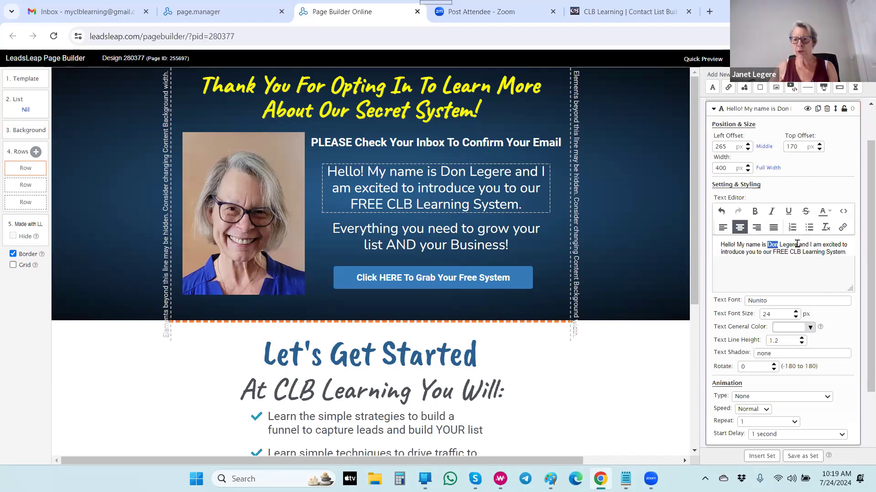
- Select the 'Everything you need to grow' text block and the photo, then start a new browser tab
{"action": "left_click", "coordinate": [384, 238]}
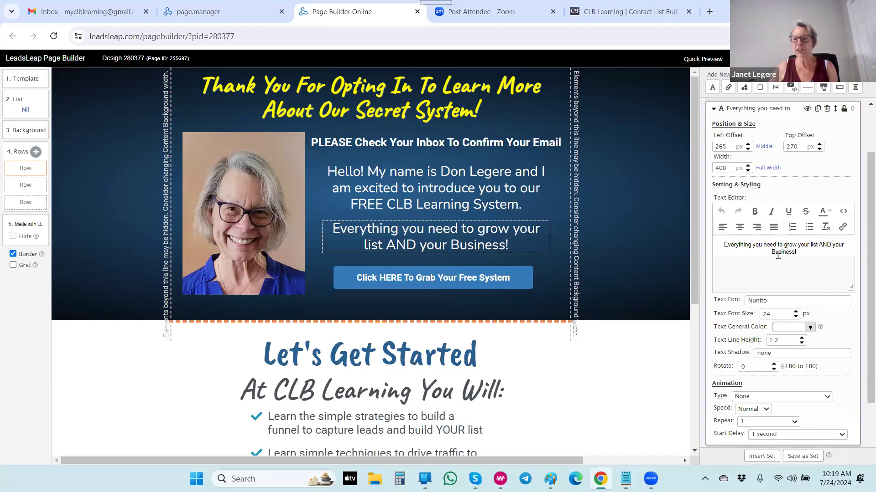
{"action": "left_click", "coordinate": [227, 181]}
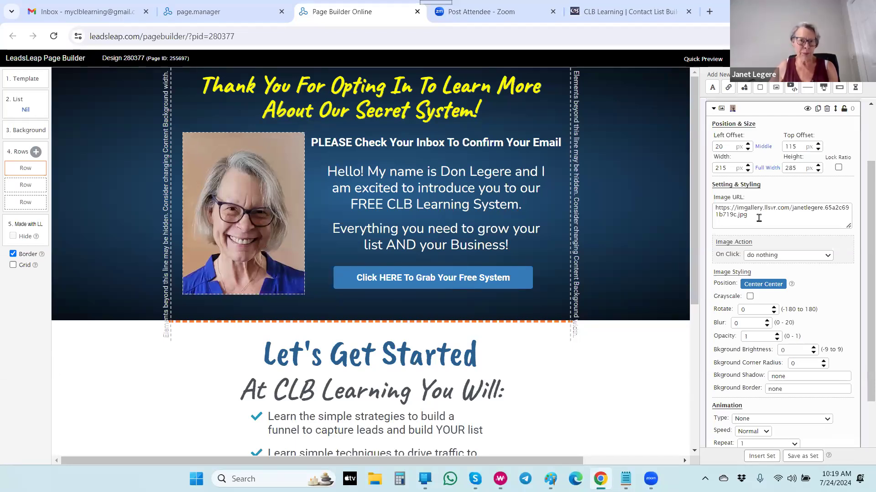
{"action": "left_click", "coordinate": [710, 12]}
- Load Facebook, search for the friend and open their profile
{"action": "type", "text": "fac"}
{"action": "key", "text": "Return"}
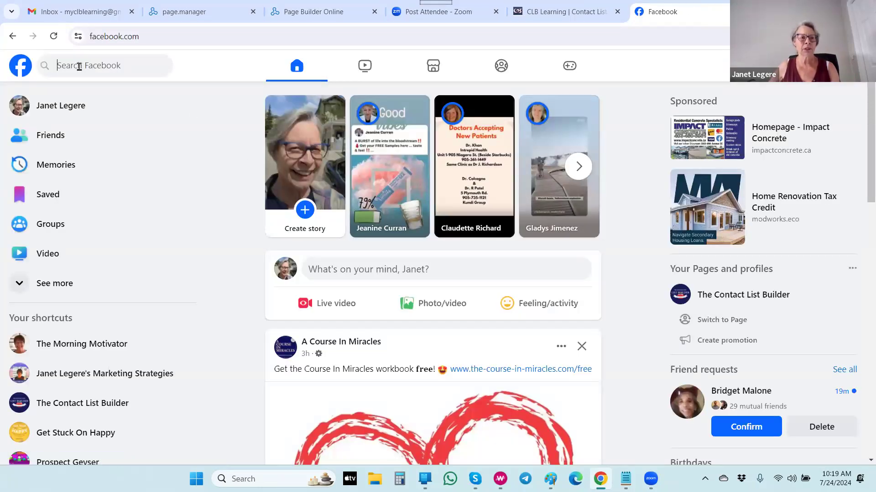
{"action": "left_click", "coordinate": [78, 68]}
{"action": "type", "text": "don"}
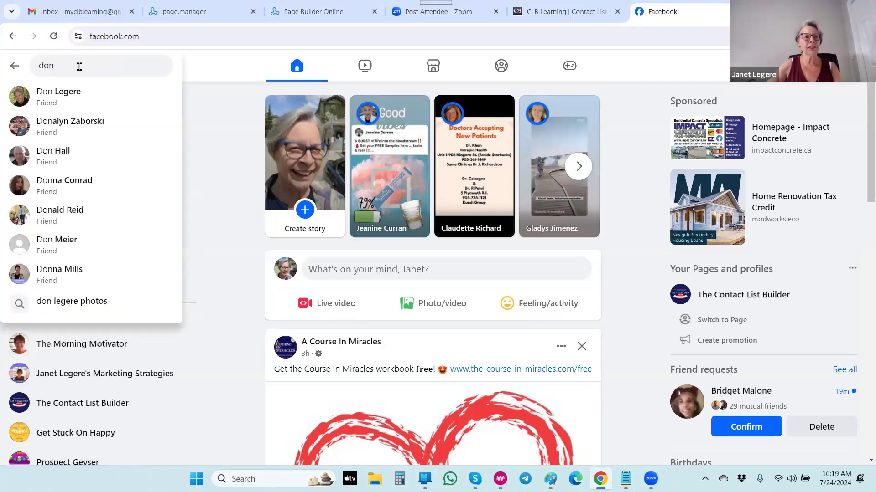
{"action": "left_click", "coordinate": [51, 93]}
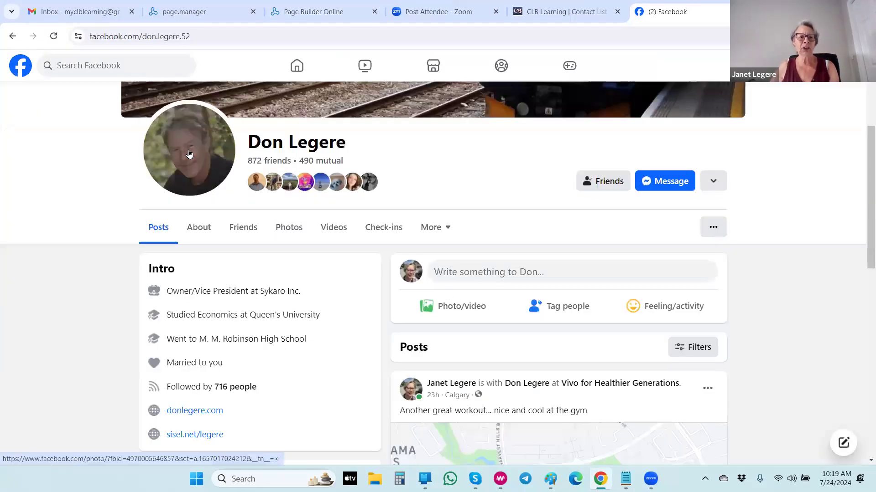
- Copy the image address of the friend's profile photo and close the Facebook tab
{"action": "left_click", "coordinate": [192, 156]}
{"action": "right_click", "coordinate": [336, 261]}
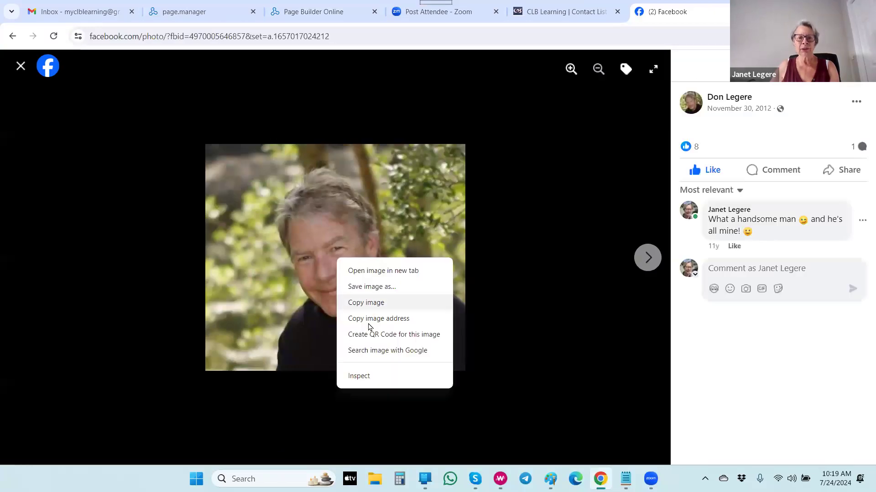
{"action": "left_click", "coordinate": [21, 71]}
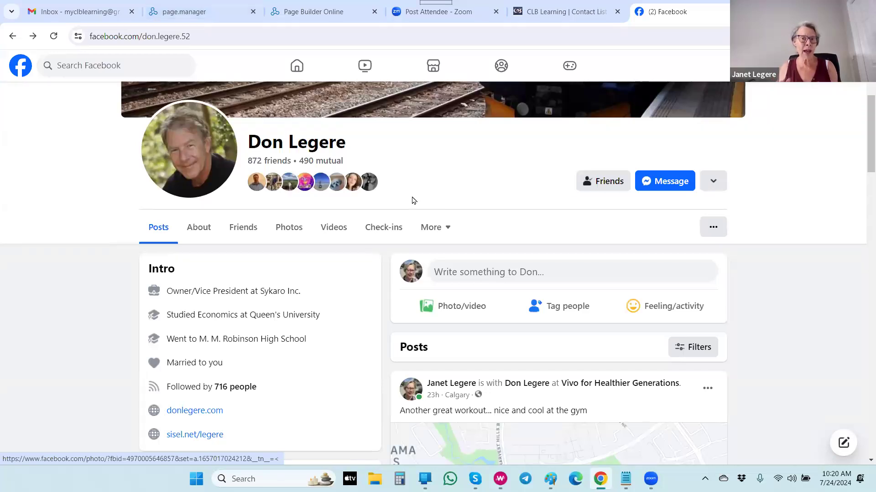
{"action": "left_click", "coordinate": [189, 150]}
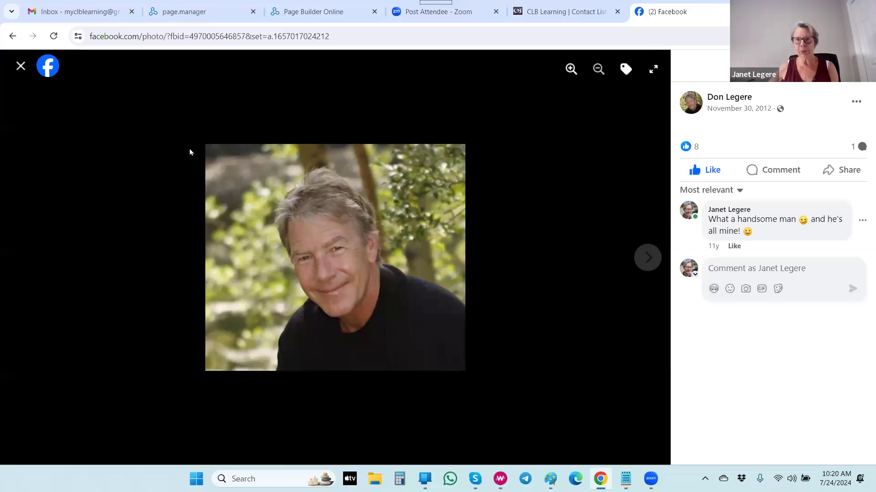
{"action": "right_click", "coordinate": [330, 238]}
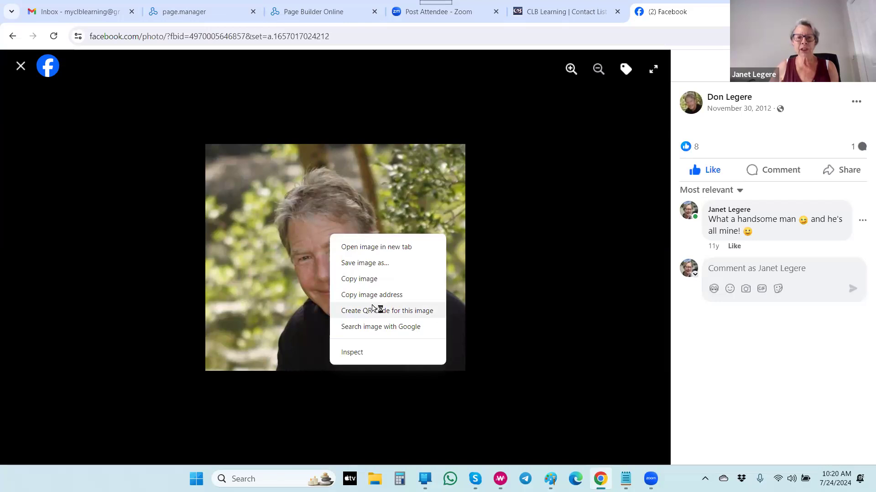
{"action": "left_click", "coordinate": [384, 296]}
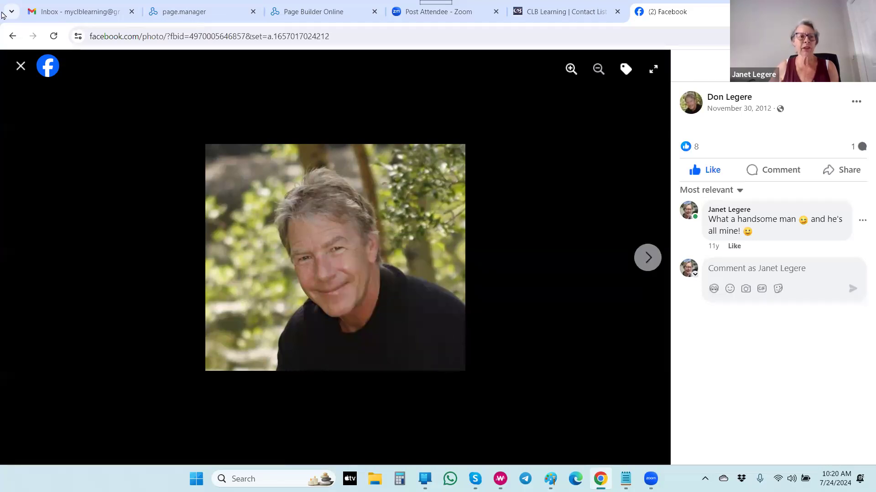
{"action": "left_click", "coordinate": [25, 72]}
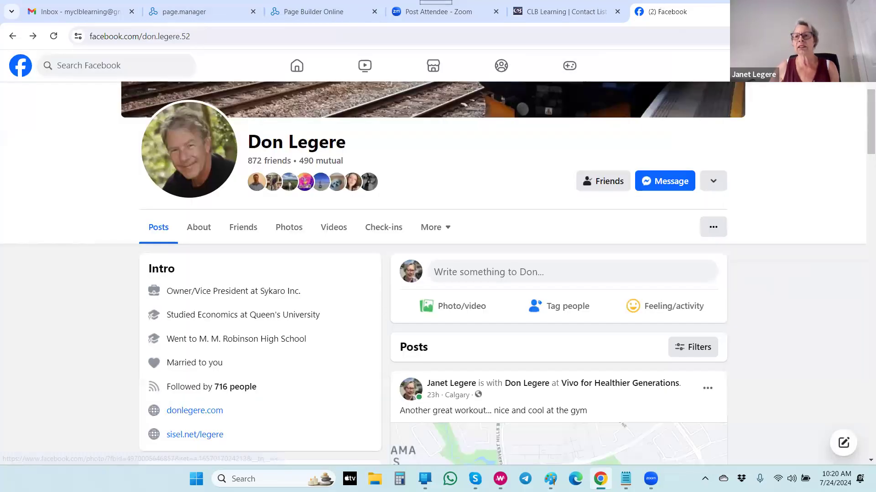
{"action": "left_click", "coordinate": [739, 12]}
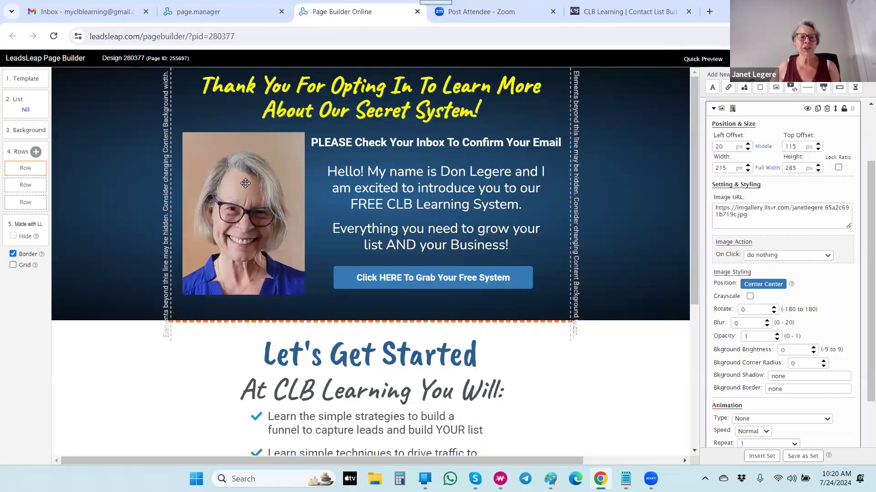
- Replace the photo's Image URL with the copied Facebook picture address and check the new photo
{"action": "left_click_drag", "start_coordinate": [747, 215], "coordinate": [717, 215]}
{"action": "triple_click", "coordinate": [749, 222]}
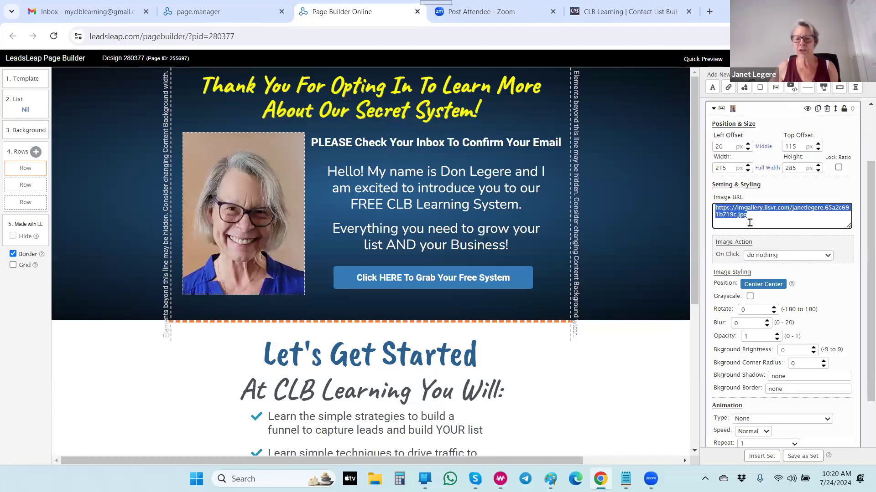
{"action": "key", "text": "ctrl+v"}
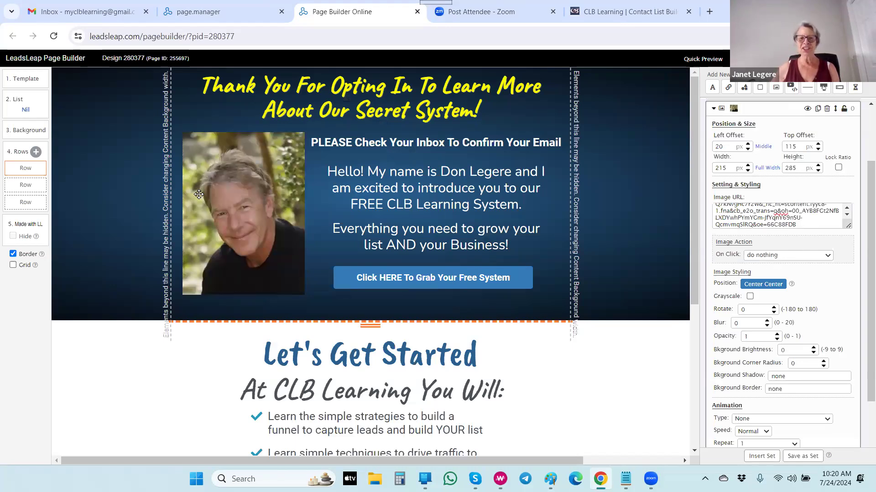
{"action": "left_click", "coordinate": [215, 176]}
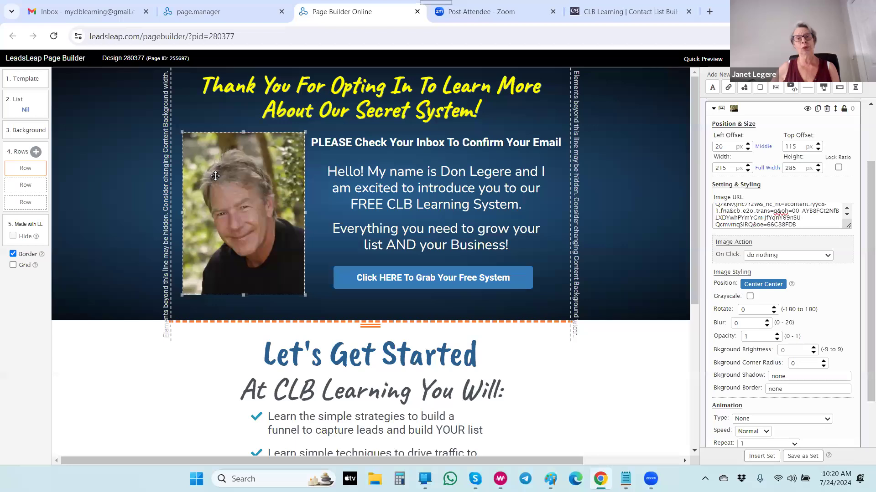
{"action": "left_click", "coordinate": [547, 343]}
{"action": "left_click", "coordinate": [453, 280]}
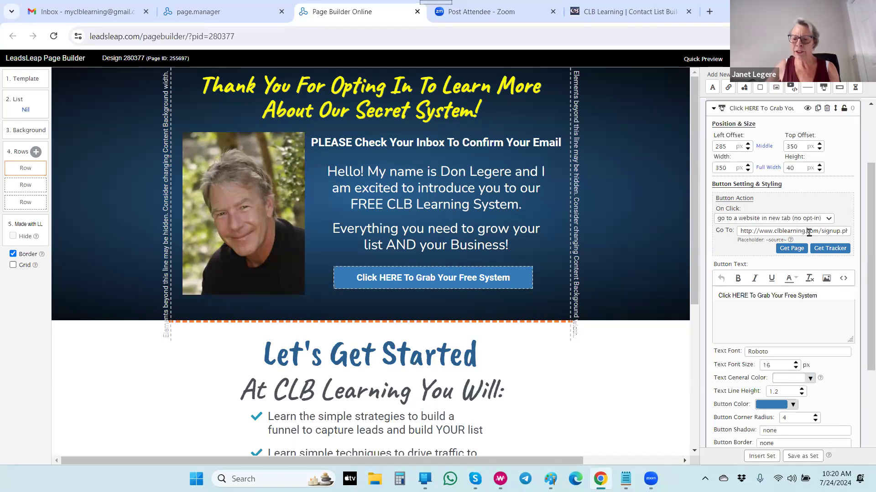
- Correct the referral id at the end of the Click HERE button's signup link
{"action": "key", "text": "End"}
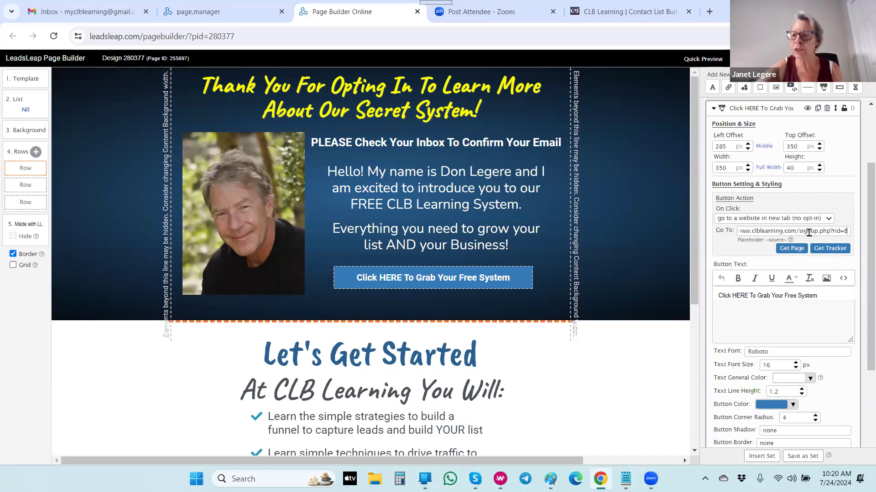
{"action": "key", "text": "BackSpace"}
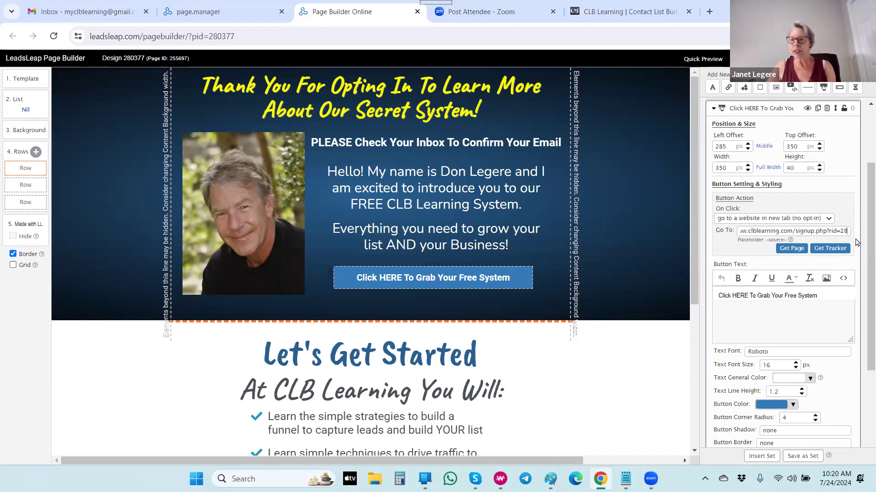
{"action": "scroll", "coordinate": [868, 210], "scroll_direction": "down", "scroll_amount": 3}
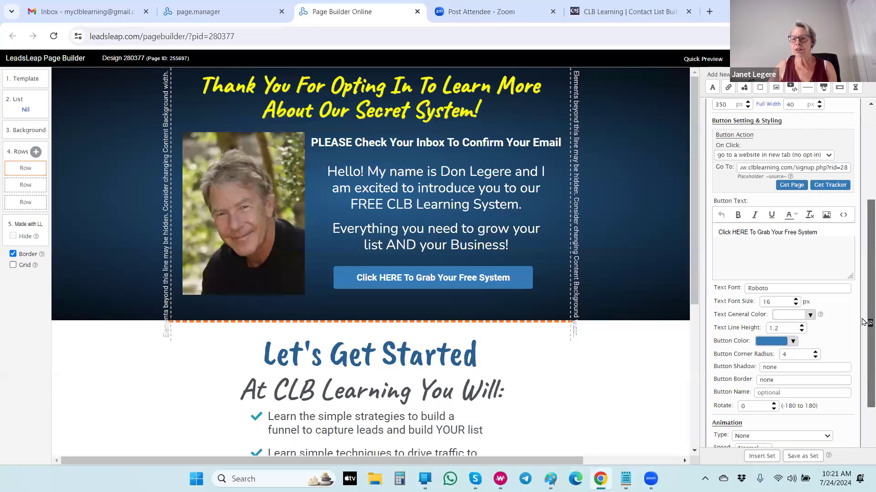
{"action": "left_click_drag", "start_coordinate": [694, 184], "coordinate": [678, 345]}
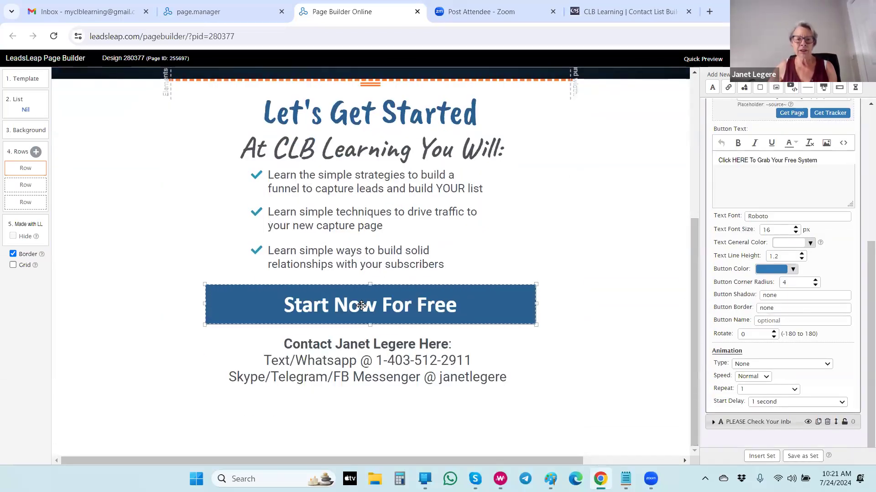
- Correct the referral id at the end of the Start Now For Free button's signup link
{"action": "left_click", "coordinate": [379, 310]}
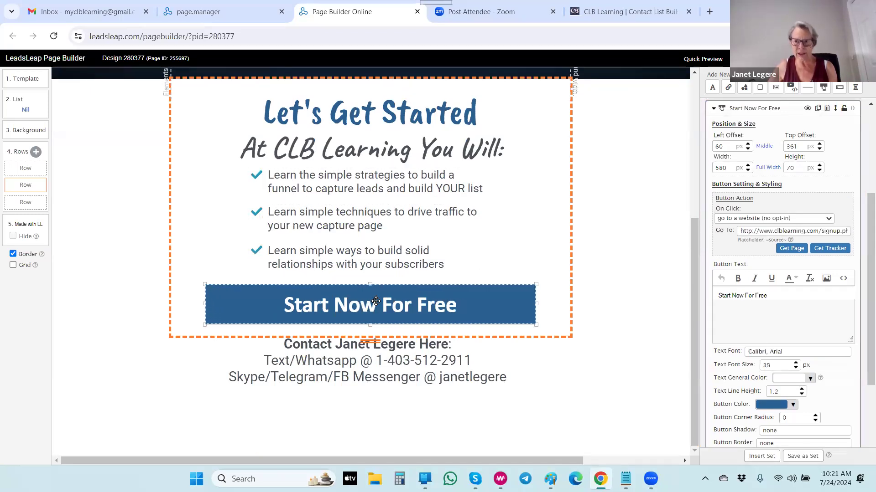
{"action": "left_click", "coordinate": [828, 232]}
{"action": "key", "text": "BackSpace"}
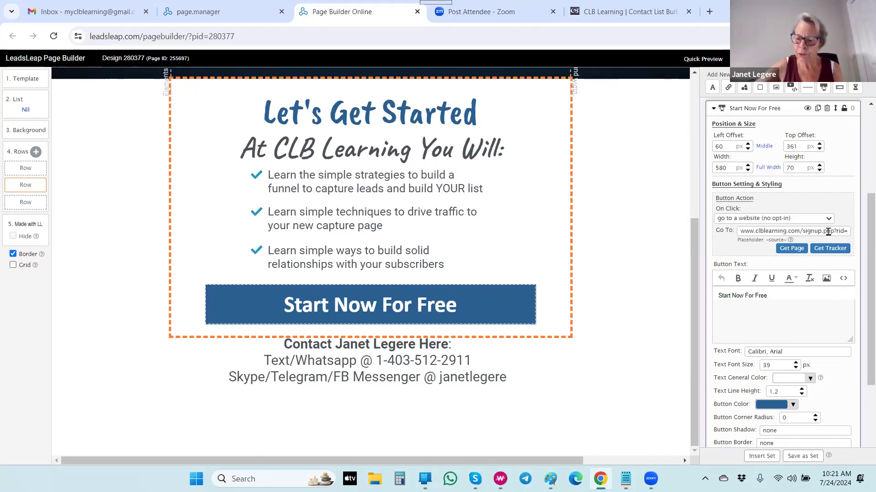
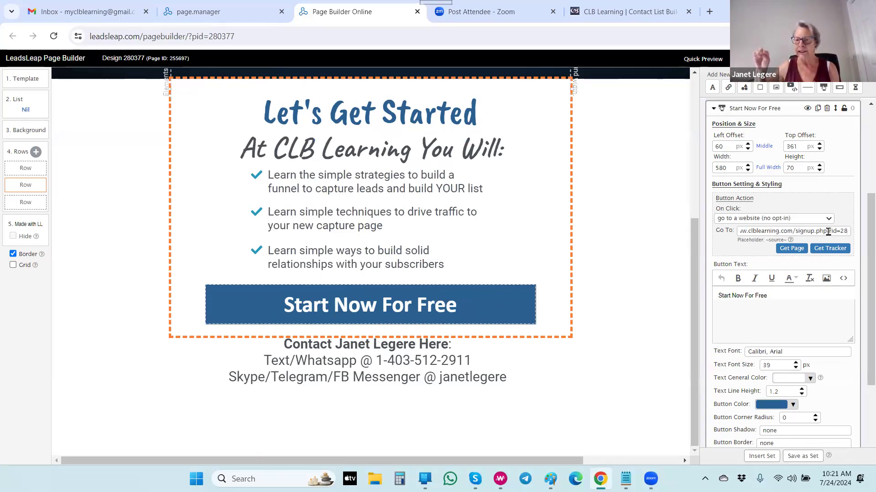
{"action": "left_click", "coordinate": [333, 360]}
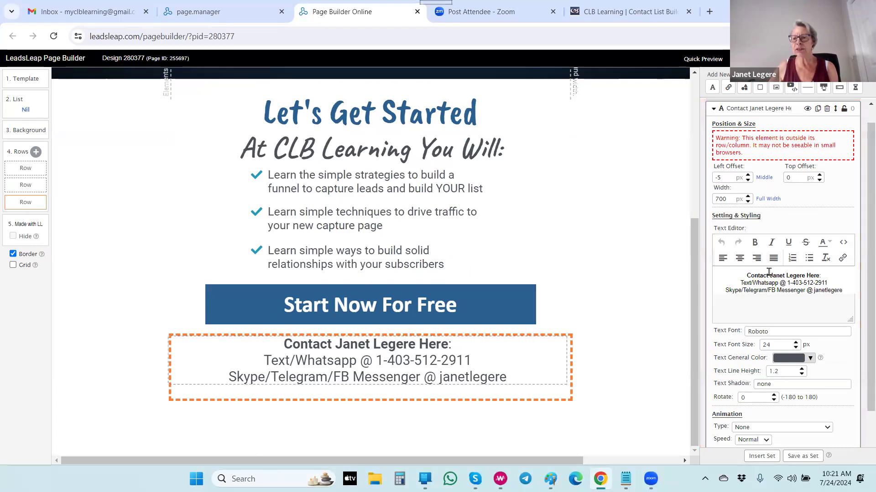
- Overwrite the contact block's name, Text/Whatsapp phone number and messenger handle with the new contact's details
{"action": "left_click_drag", "start_coordinate": [769, 276], "coordinate": [787, 275]}
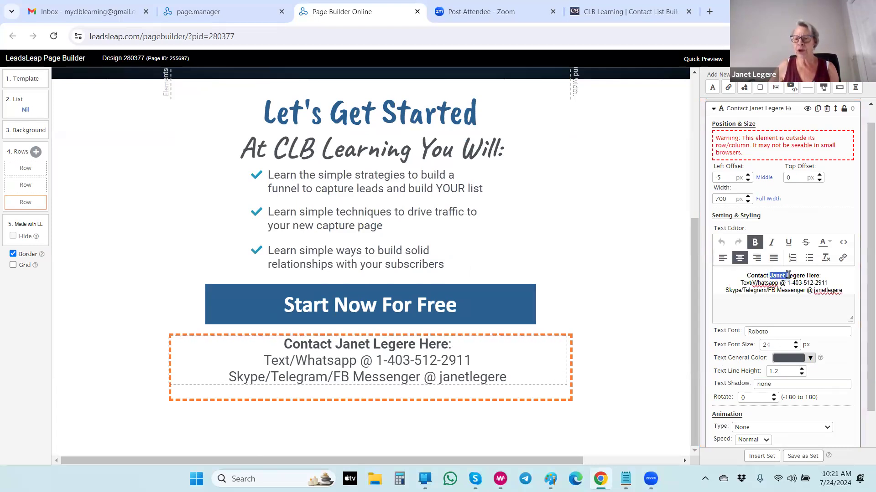
{"action": "type", "text": "Don"}
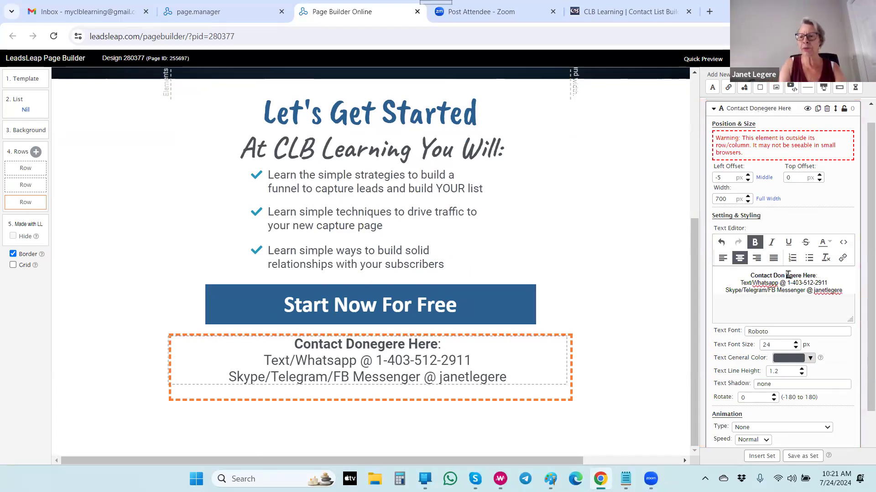
{"action": "type", "text": " L"}
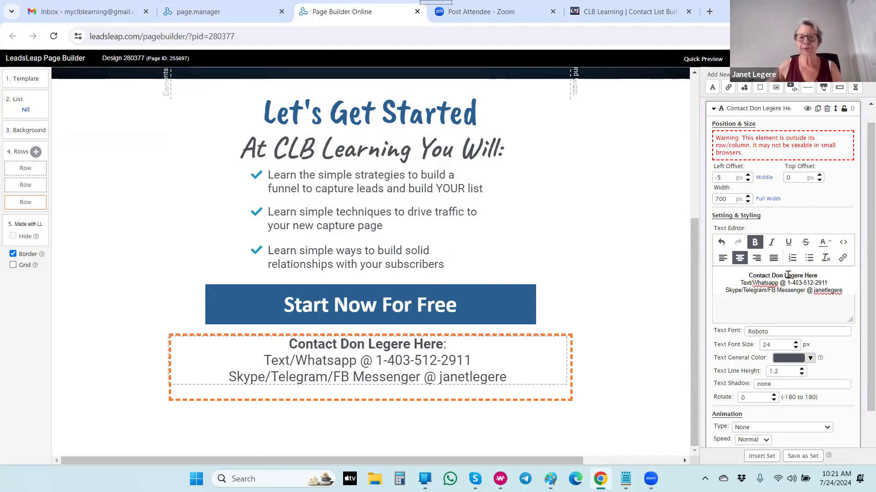
{"action": "left_click_drag", "start_coordinate": [805, 284], "coordinate": [825, 284]}
{"action": "key", "text": "BackSpace"}
{"action": "key", "text": "BackSpace"}
{"action": "type", "text": "804-1"}
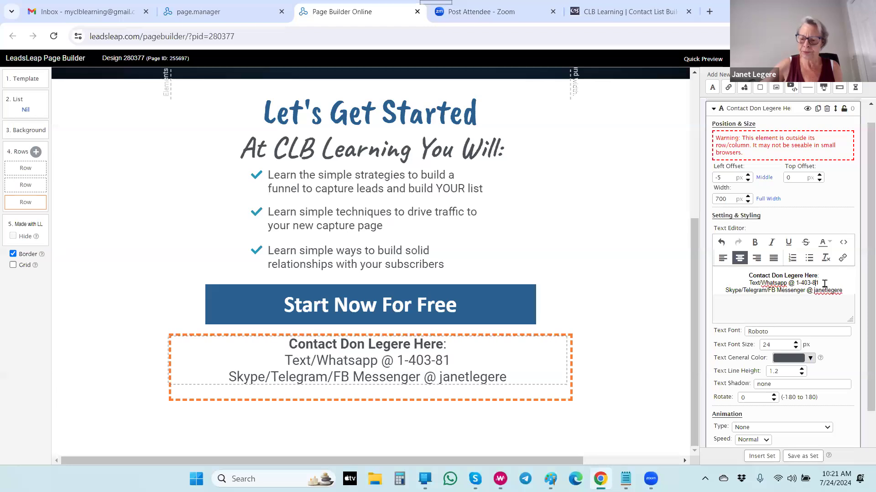
{"action": "type", "text": "001"}
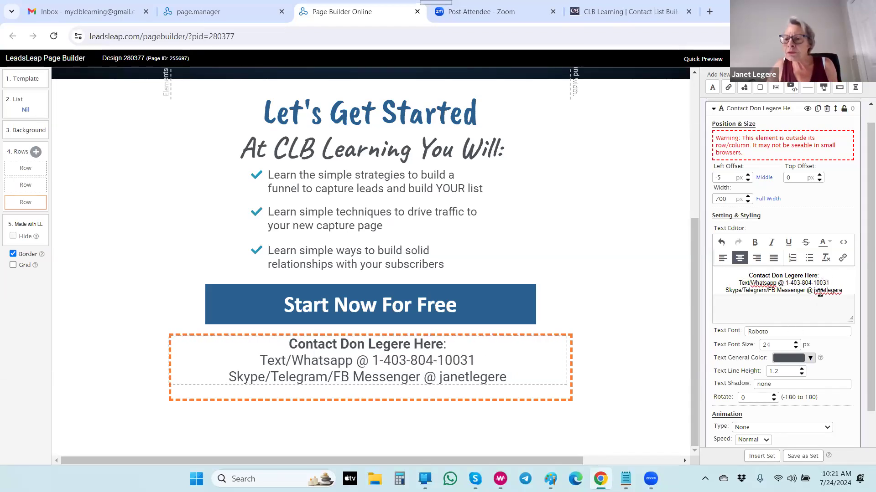
{"action": "left_click_drag", "start_coordinate": [814, 292], "coordinate": [842, 288]}
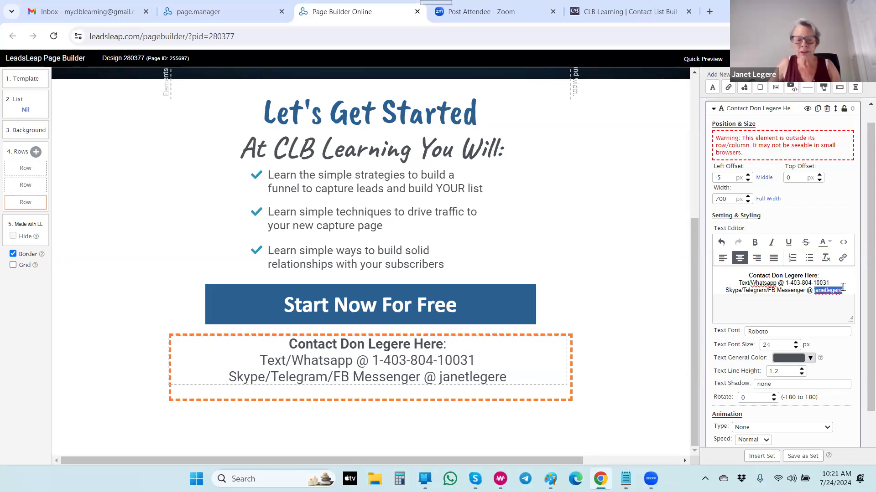
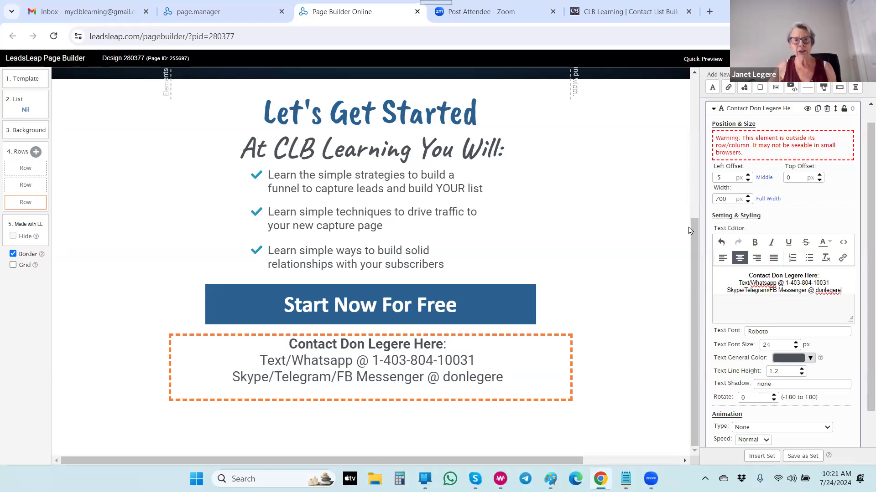
{"action": "scroll", "coordinate": [690, 238], "scroll_direction": "up", "scroll_amount": 5}
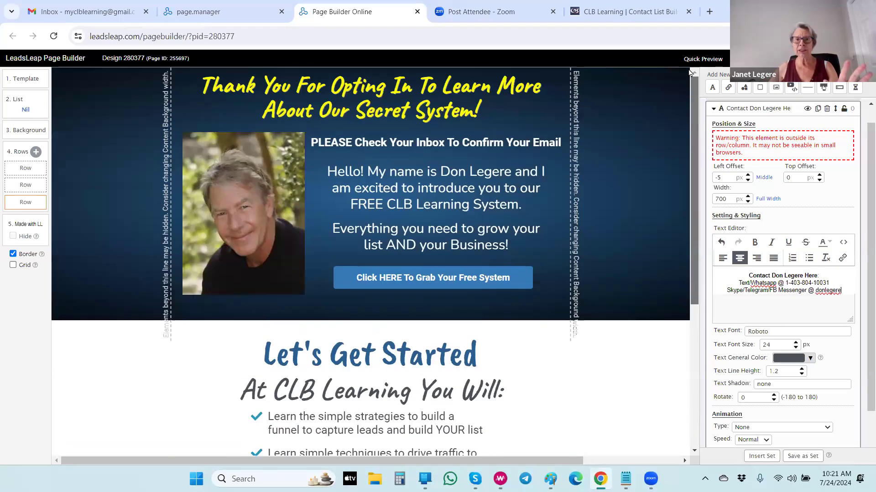
{"action": "left_click", "coordinate": [256, 210]}
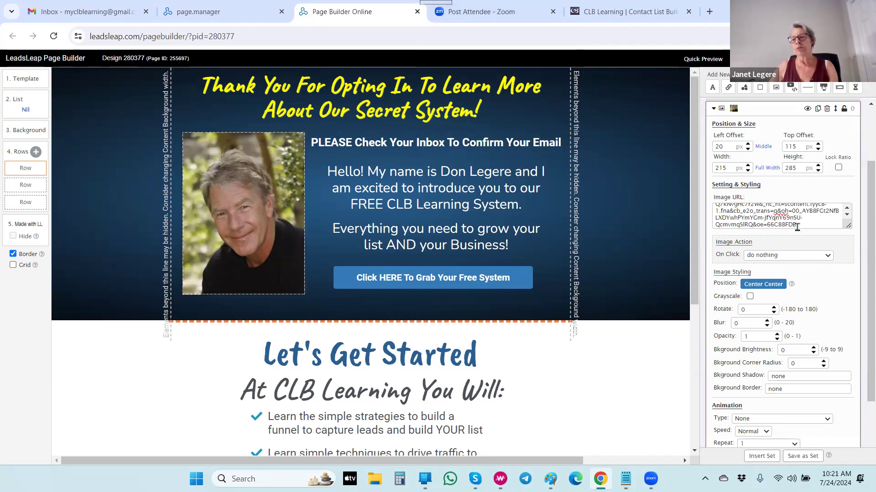
{"action": "left_click", "coordinate": [414, 191]}
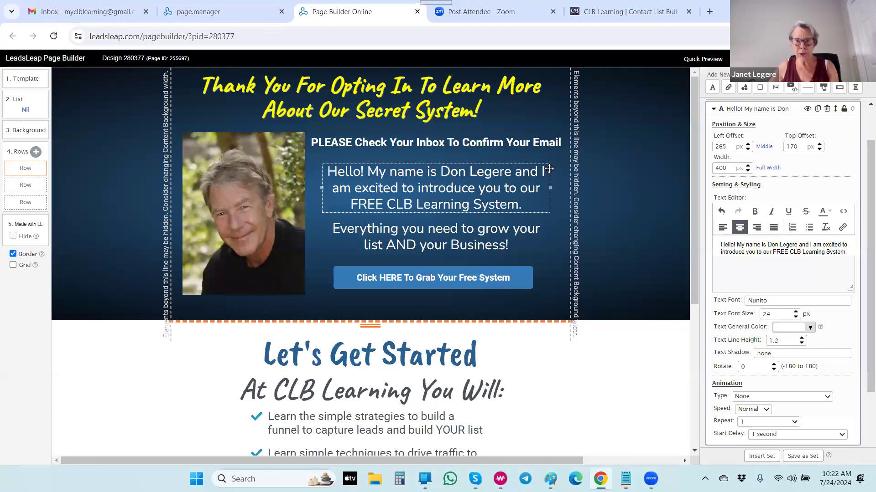
{"action": "left_click_drag", "start_coordinate": [693, 148], "coordinate": [693, 294]}
{"action": "left_click", "coordinate": [386, 305]}
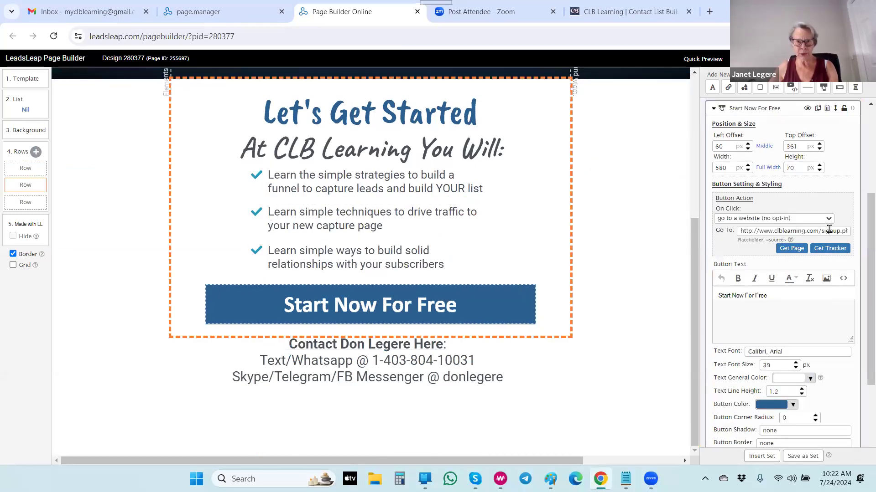
{"action": "left_click_drag", "start_coordinate": [696, 224], "coordinate": [696, 85]}
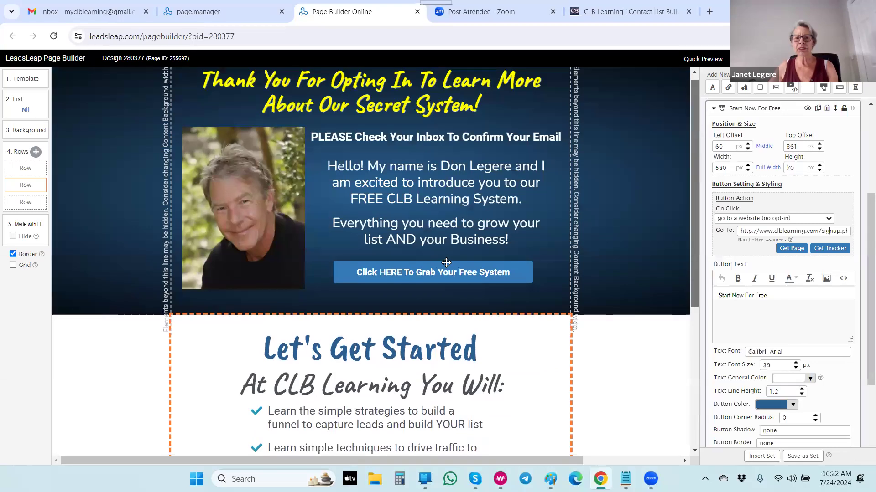
{"action": "left_click", "coordinate": [428, 273]}
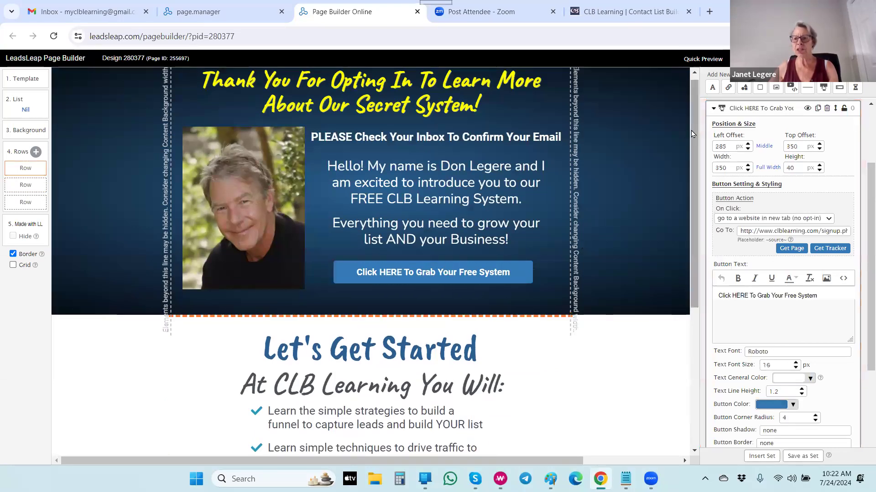
{"action": "left_click_drag", "start_coordinate": [692, 180], "coordinate": [675, 400]}
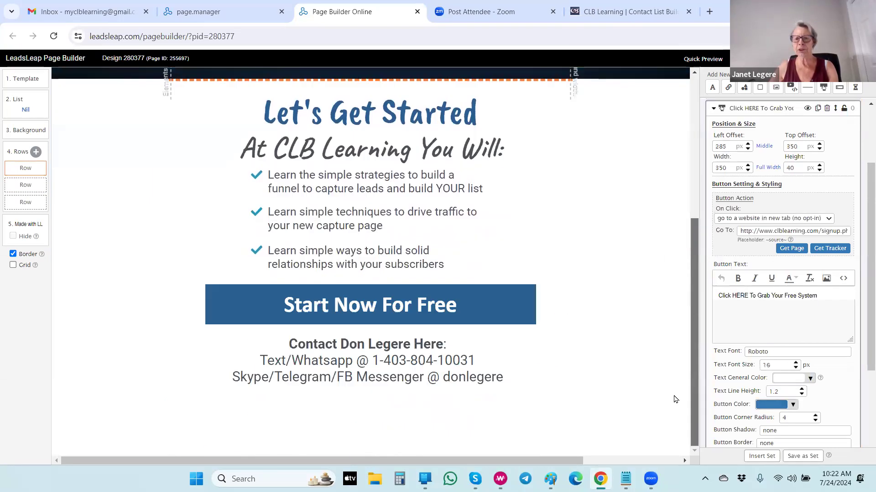
{"action": "left_click", "coordinate": [371, 352]}
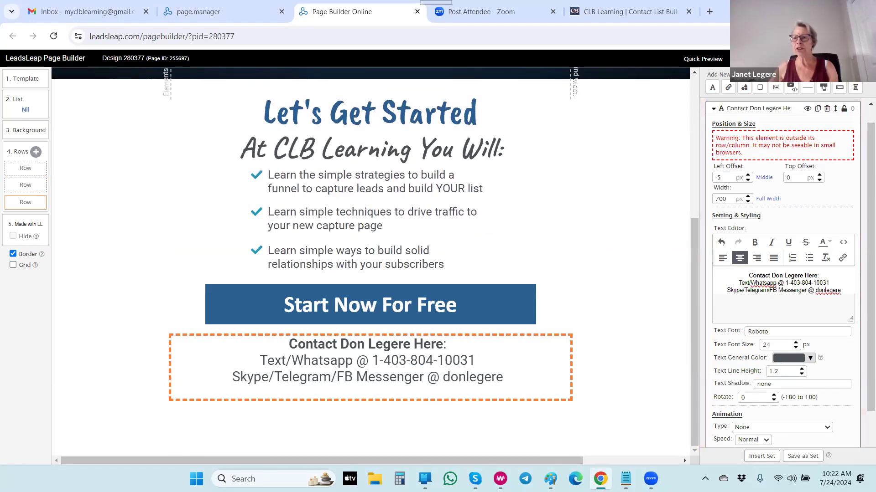
{"action": "key", "text": "ctrl+s"}
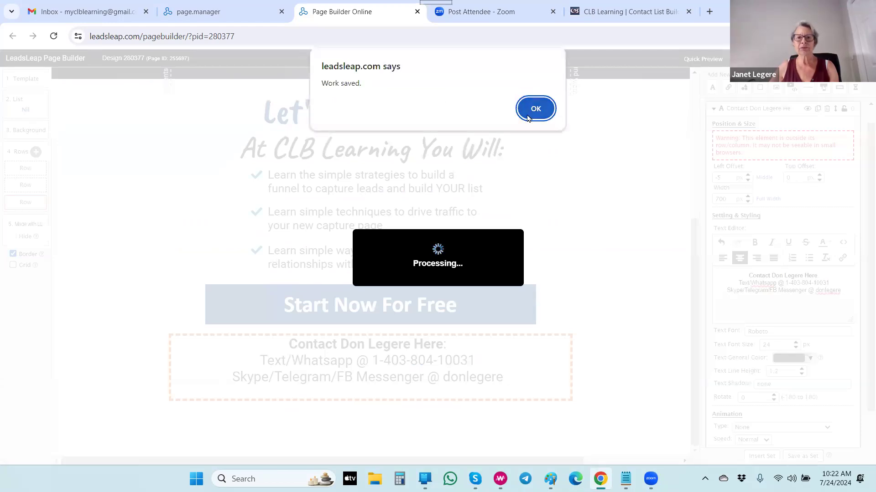
- Confirm the saved design, open the live landing page from the Page Manager and test its free system button
{"action": "left_click", "coordinate": [527, 110]}
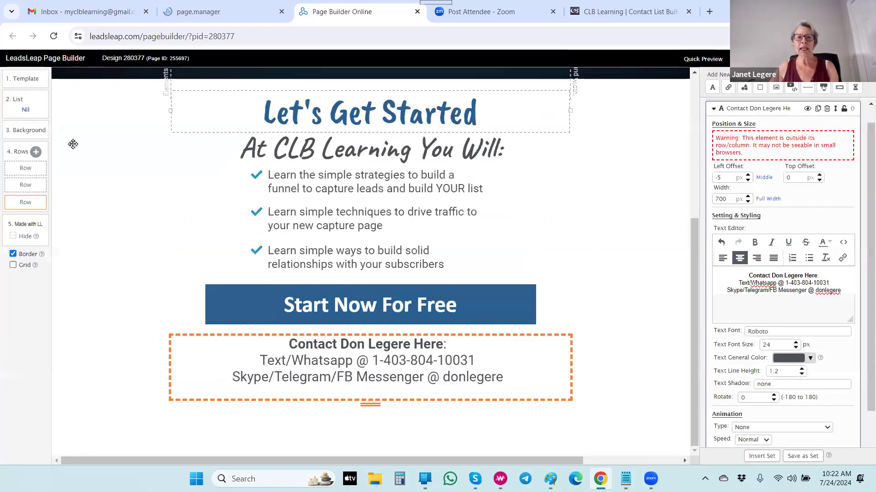
{"action": "left_click", "coordinate": [199, 13]}
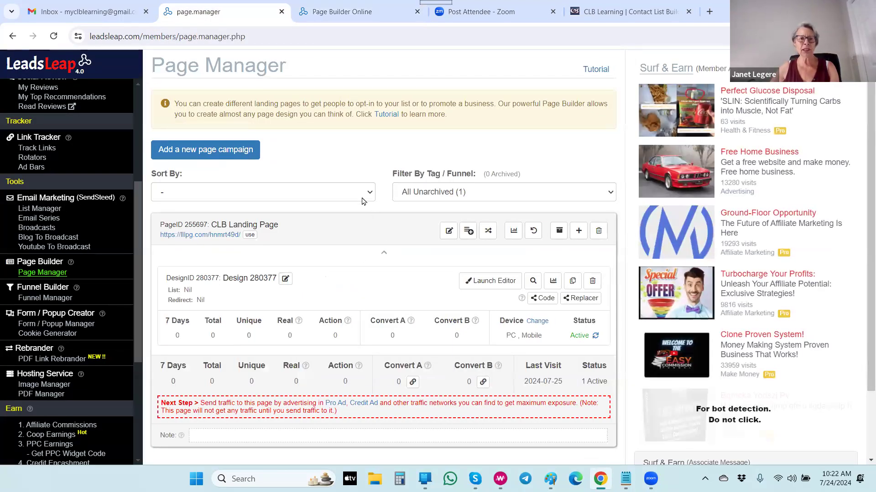
{"action": "left_click", "coordinate": [203, 235]}
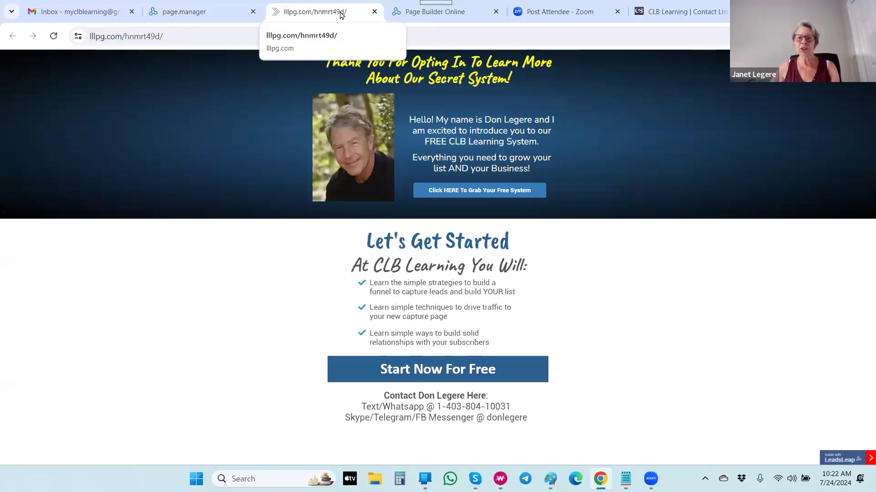
{"action": "left_click", "coordinate": [479, 190]}
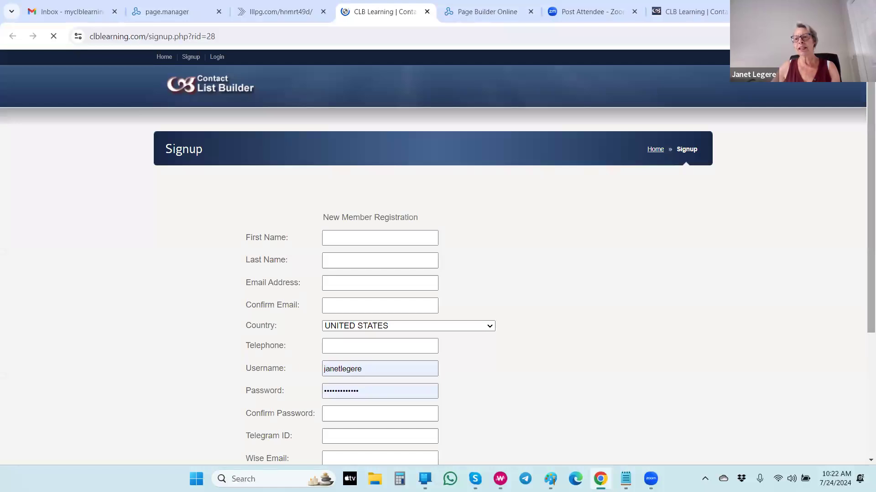
- Review the CLB Learning signup form, then go back to the Page Manager
{"action": "scroll", "coordinate": [863, 276], "scroll_direction": "down", "scroll_amount": 4}
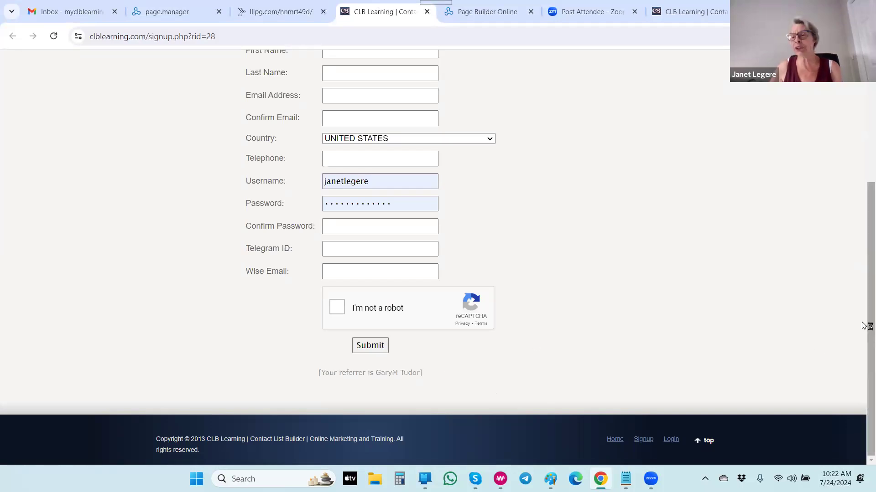
{"action": "scroll", "coordinate": [866, 327], "scroll_direction": "up", "scroll_amount": 4}
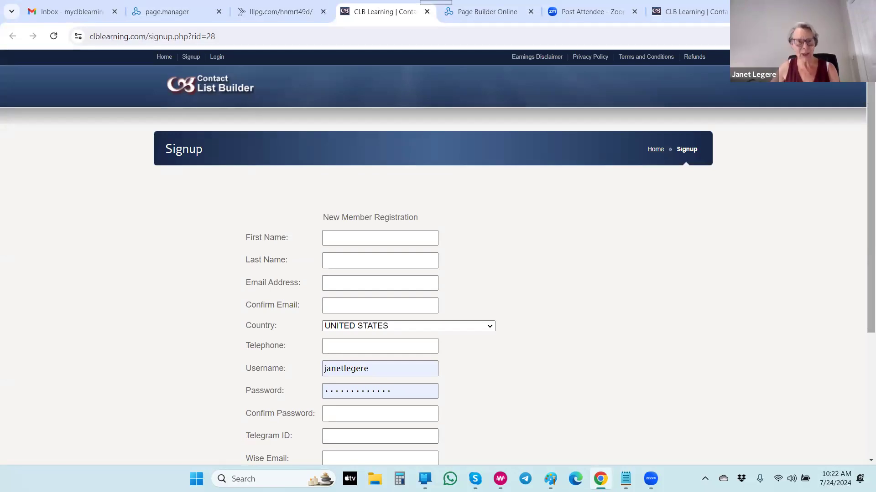
{"action": "left_click", "coordinate": [258, 13]}
{"action": "left_click", "coordinate": [141, 14]}
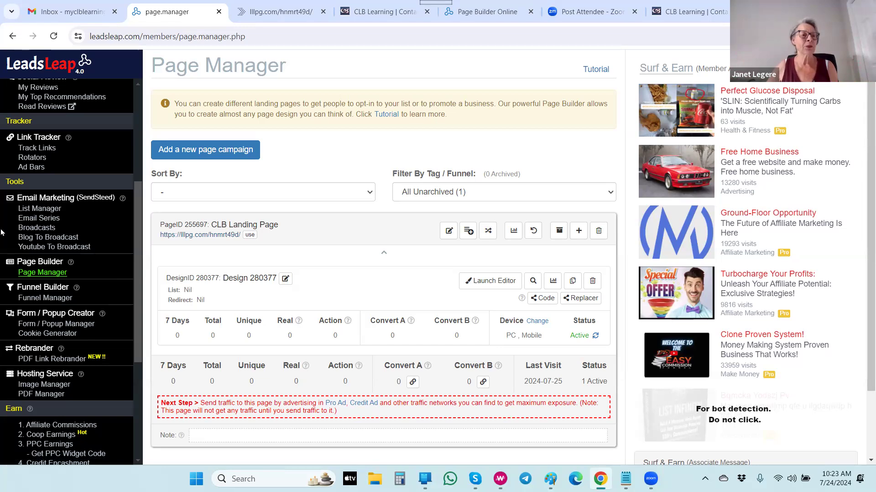
{"action": "left_click", "coordinate": [38, 208]}
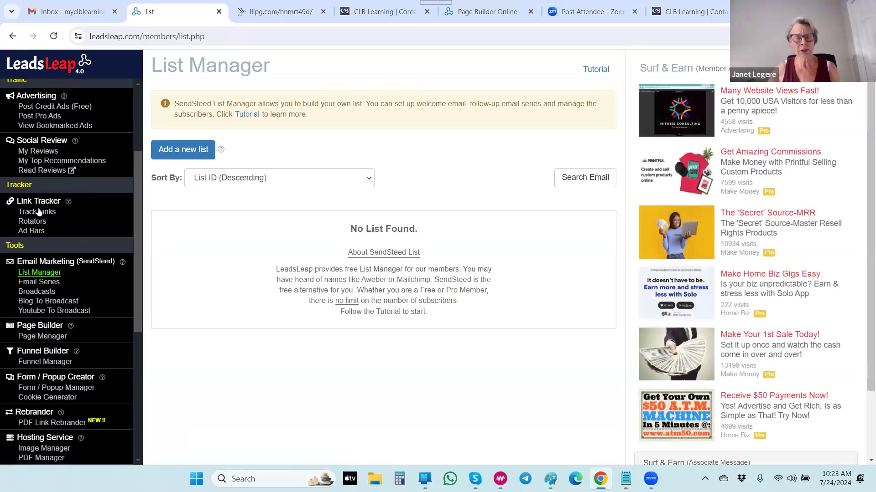
- Add a list named 'CLB Learning Leads' and open its List Customization form
{"action": "left_click", "coordinate": [189, 145]}
{"action": "left_click", "coordinate": [298, 115]}
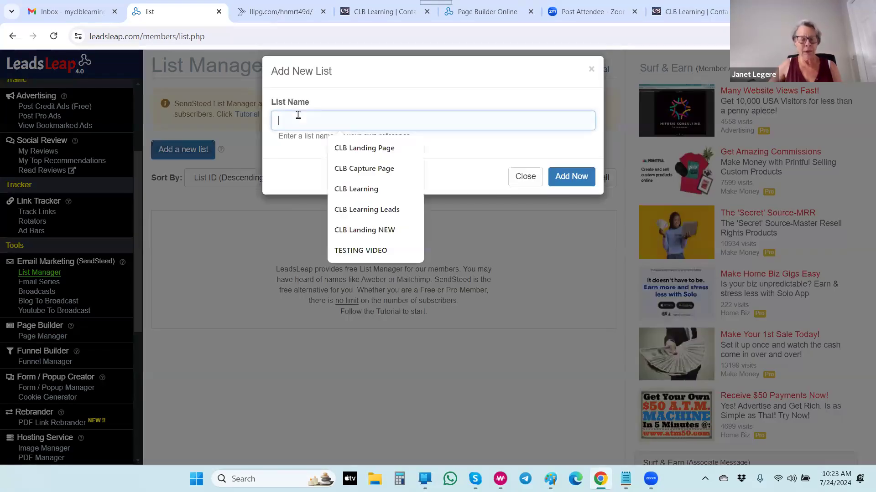
{"action": "type", "text": "CLB"}
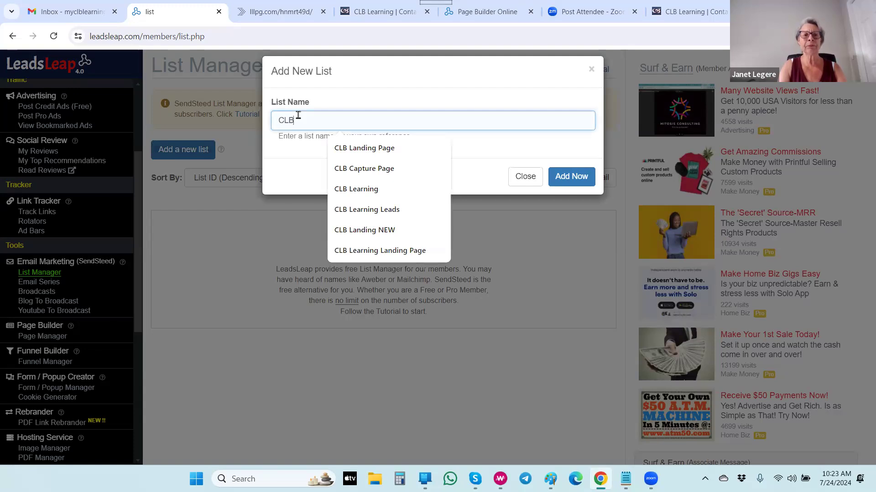
{"action": "type", "text": " Learning Leads"}
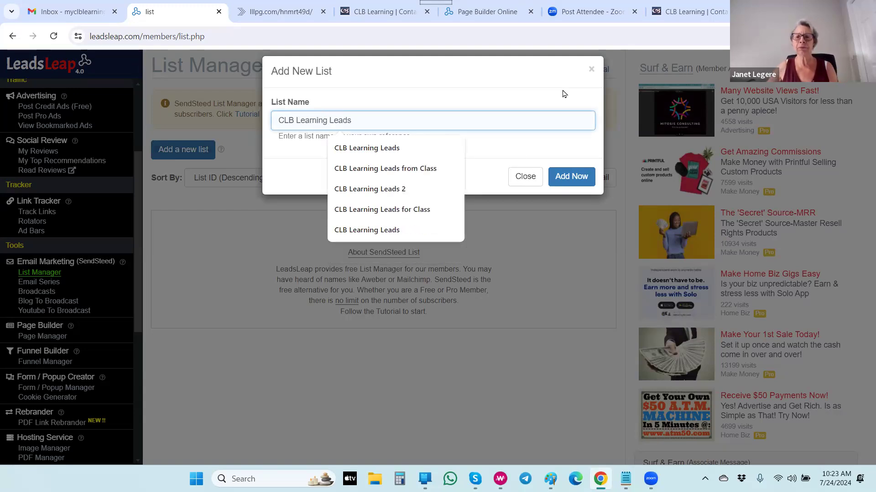
{"action": "left_click", "coordinate": [580, 177]}
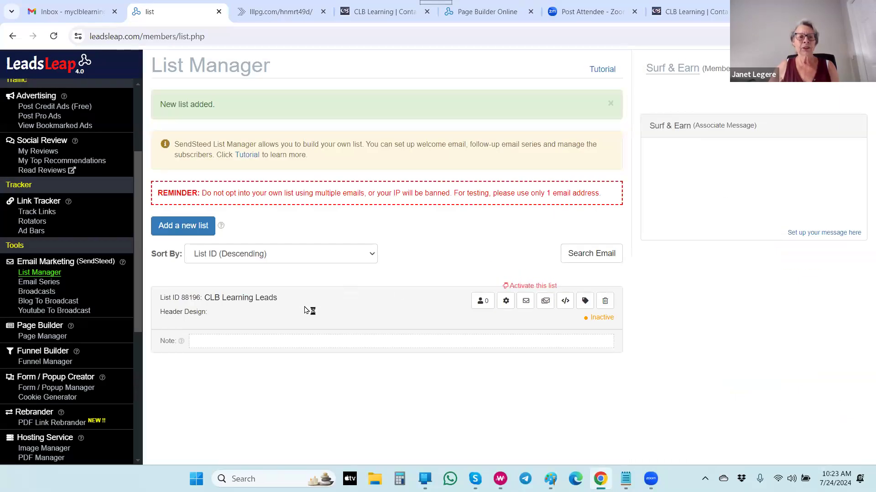
{"action": "left_click", "coordinate": [499, 301]}
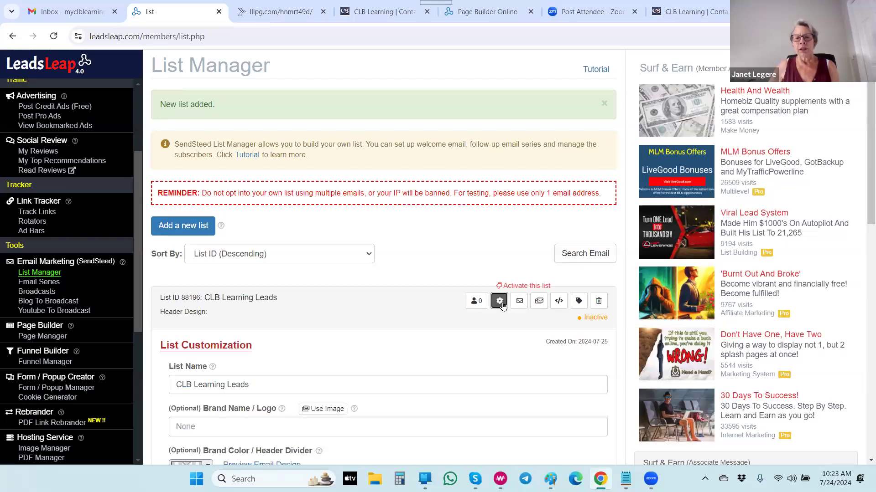
{"action": "scroll", "coordinate": [863, 198], "scroll_direction": "down", "scroll_amount": 3}
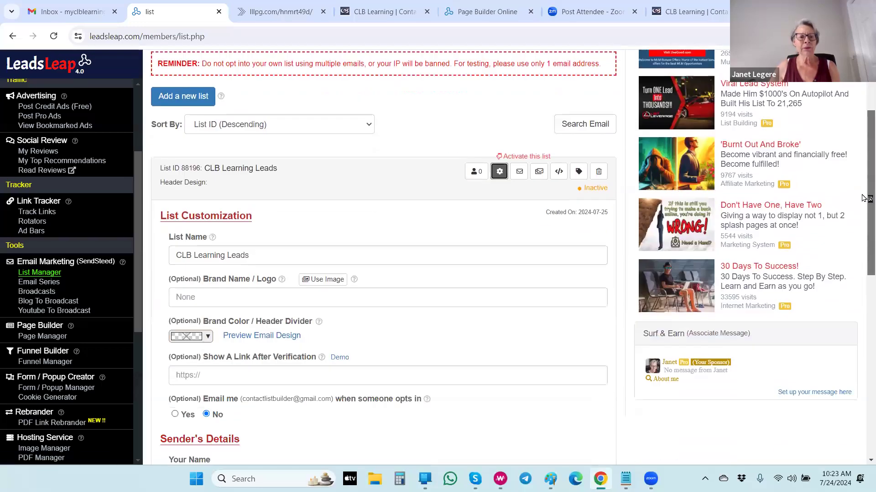
{"action": "scroll", "coordinate": [863, 198], "scroll_direction": "down", "scroll_amount": 3}
{"action": "left_click", "coordinate": [269, 12]}
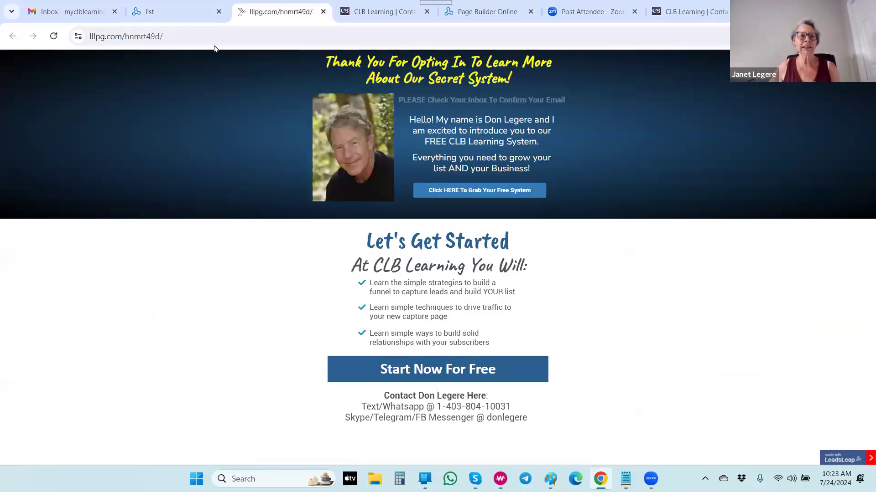
{"action": "left_click", "coordinate": [156, 36]}
{"action": "key", "text": "ctrl+c"}
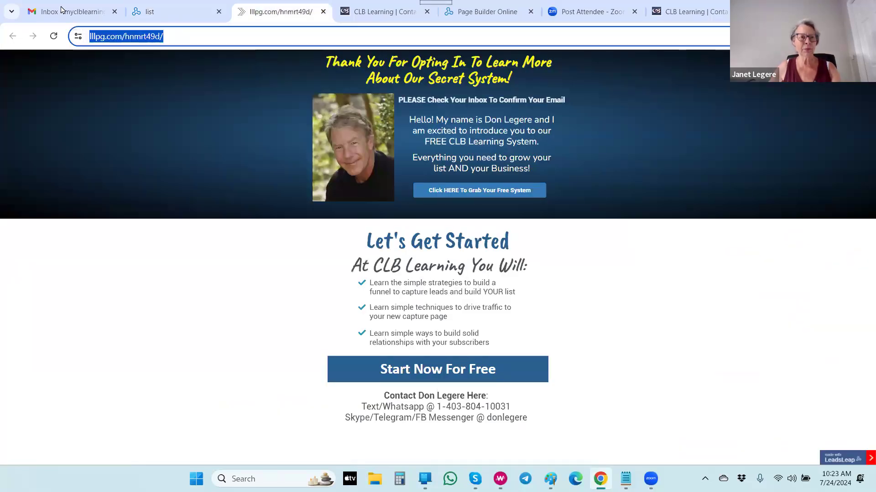
{"action": "left_click", "coordinate": [153, 12]}
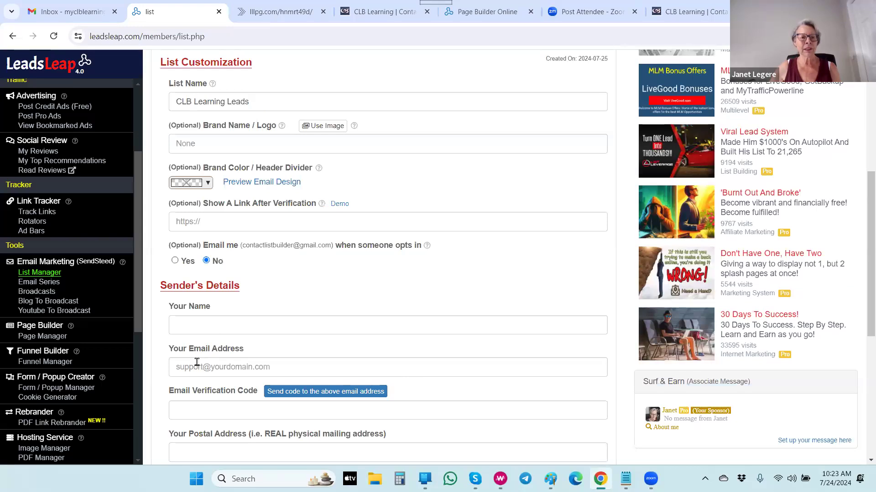
{"action": "left_click", "coordinate": [205, 221]}
{"action": "key", "text": "ctrl+v"}
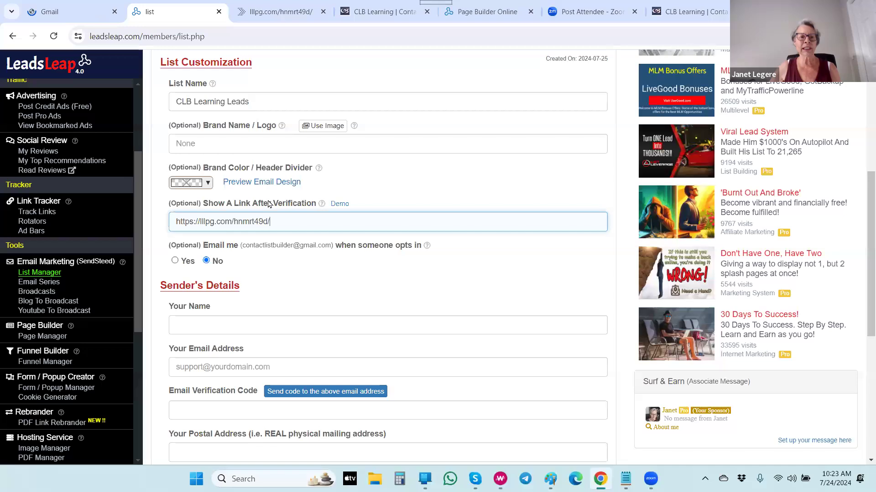
- Fill in the sender's name and the sender's e-mail address under Sender's Details
{"action": "left_click", "coordinate": [224, 323]}
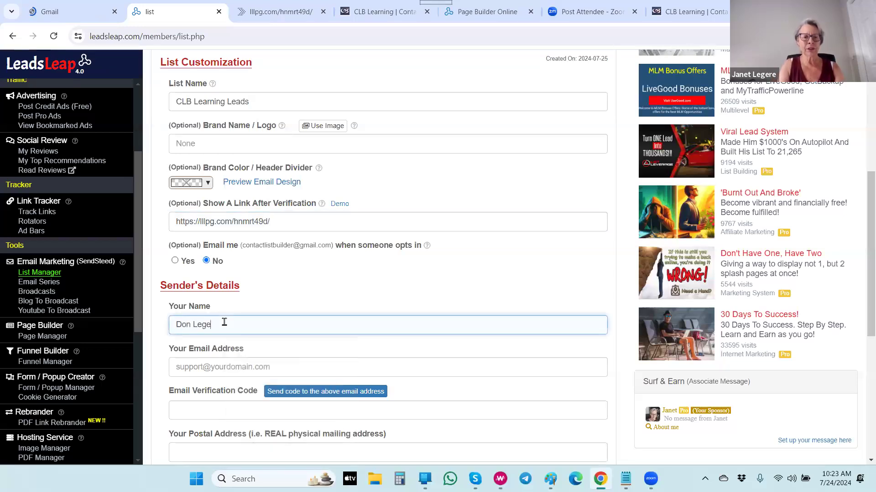
{"action": "left_click", "coordinate": [218, 368]}
{"action": "type", "text": "Cont"}
{"action": "key", "text": "BackSpace"}
{"action": "key", "text": "BackSpace"}
{"action": "key", "text": "BackSpace"}
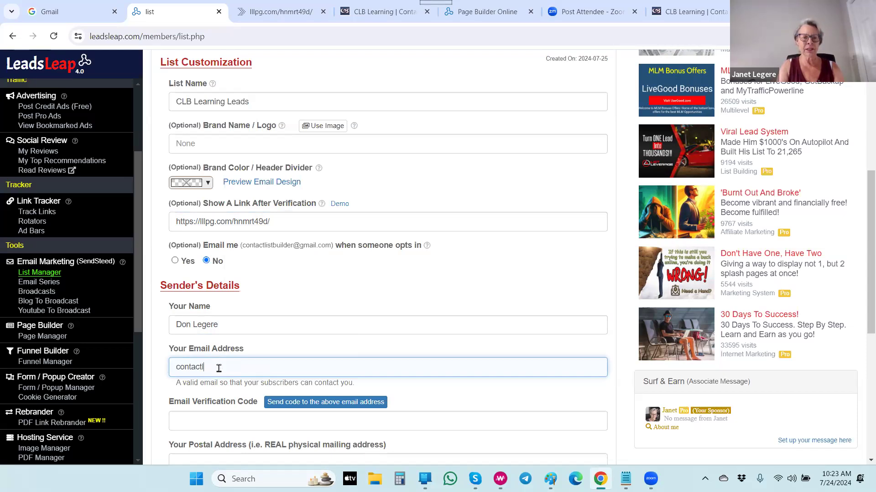
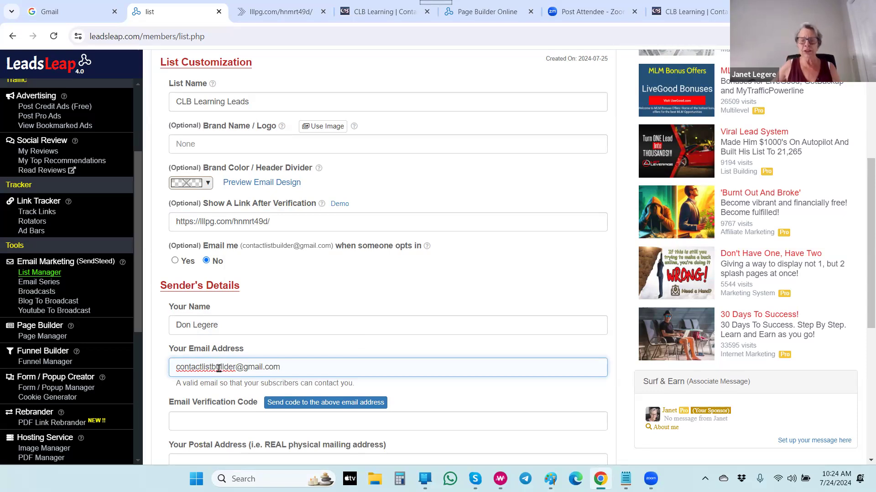
{"action": "left_click_drag", "start_coordinate": [867, 171], "coordinate": [863, 243]}
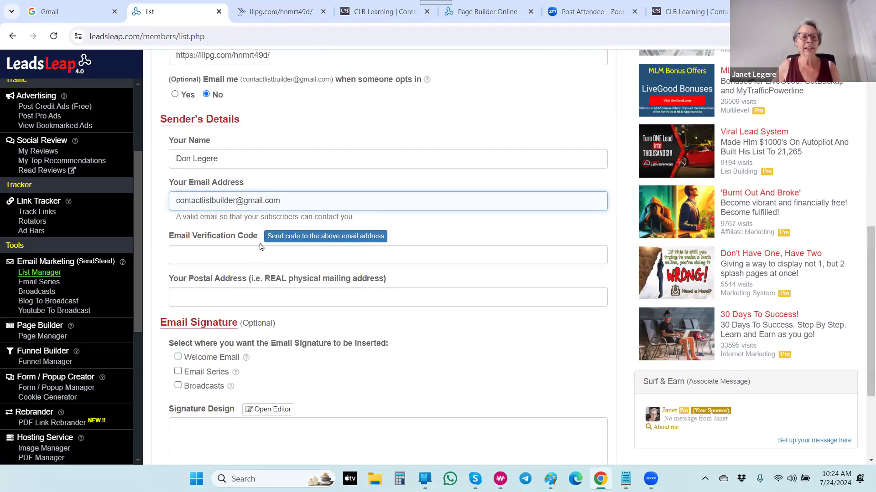
- Verify the sender e-mail and fill in the saved postal mailing address
{"action": "left_click", "coordinate": [367, 240]}
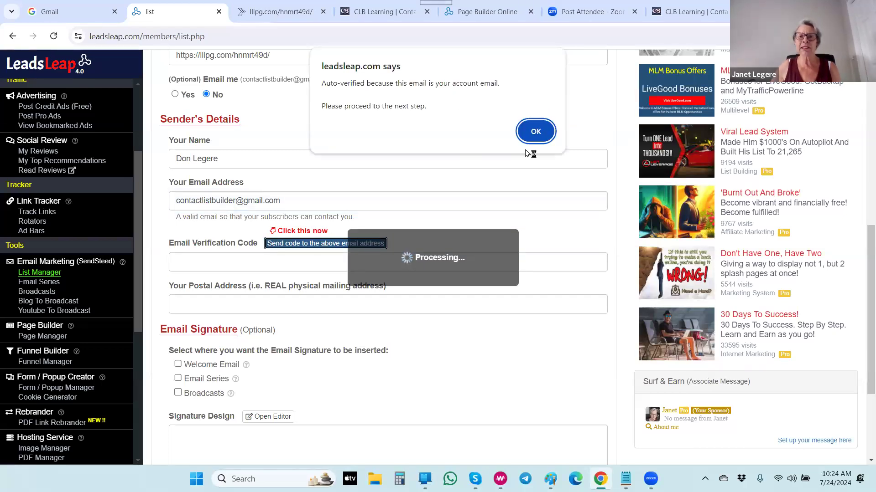
{"action": "left_click", "coordinate": [536, 131]}
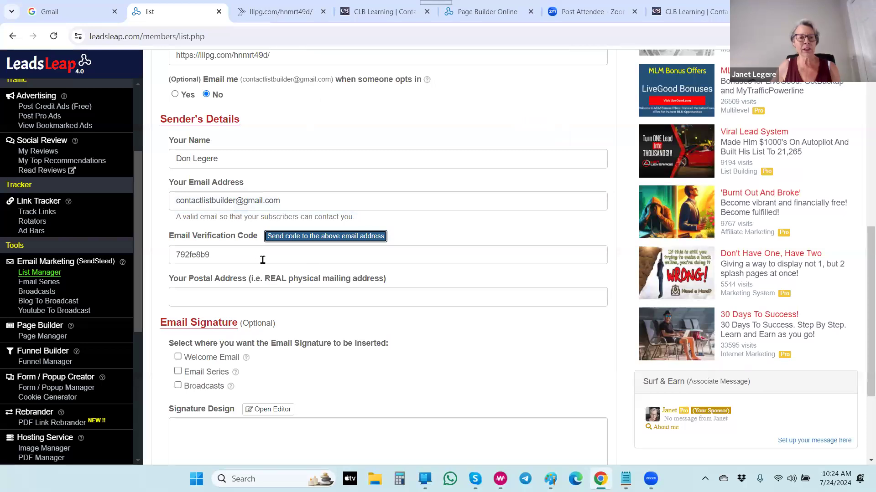
{"action": "left_click", "coordinate": [196, 293]}
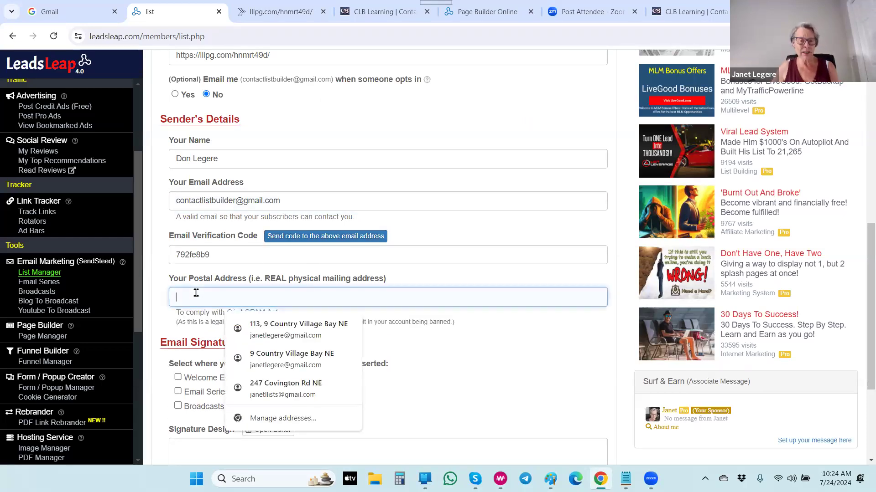
{"action": "left_click", "coordinate": [266, 321]}
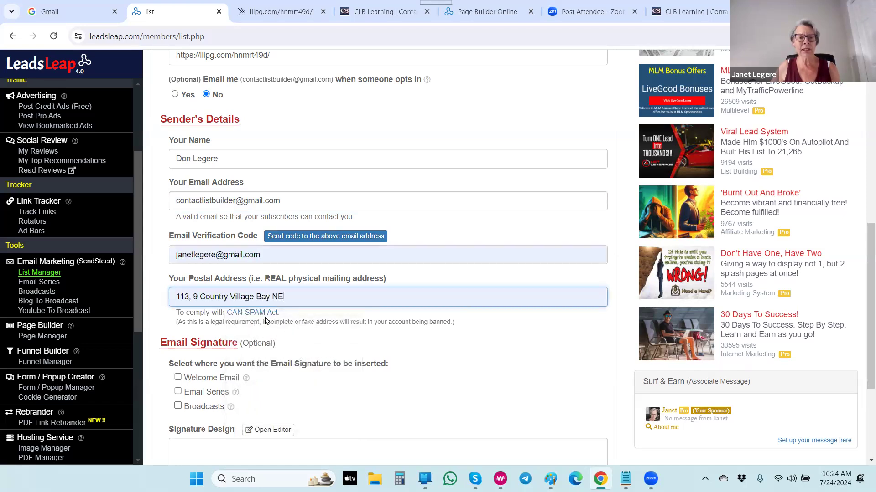
{"action": "left_click_drag", "start_coordinate": [868, 256], "coordinate": [863, 318]}
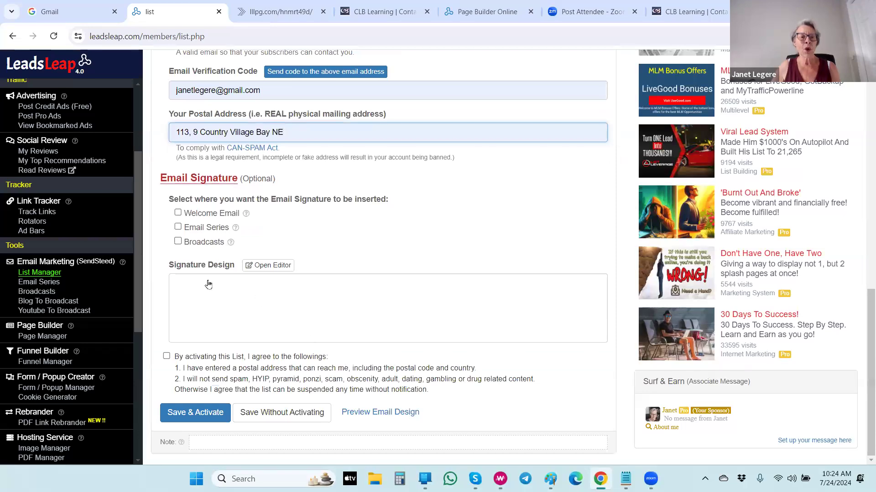
- Include the signature in welcome emails, email series and broadcasts, and begin typing it in the Signature Editor
{"action": "left_click", "coordinate": [178, 212]}
{"action": "left_click", "coordinate": [178, 227]}
{"action": "left_click", "coordinate": [177, 241]}
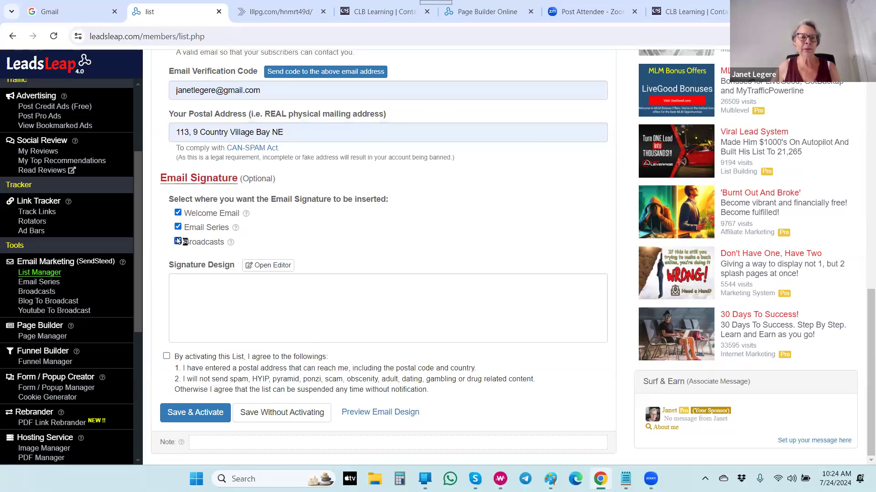
{"action": "left_click", "coordinate": [211, 308]}
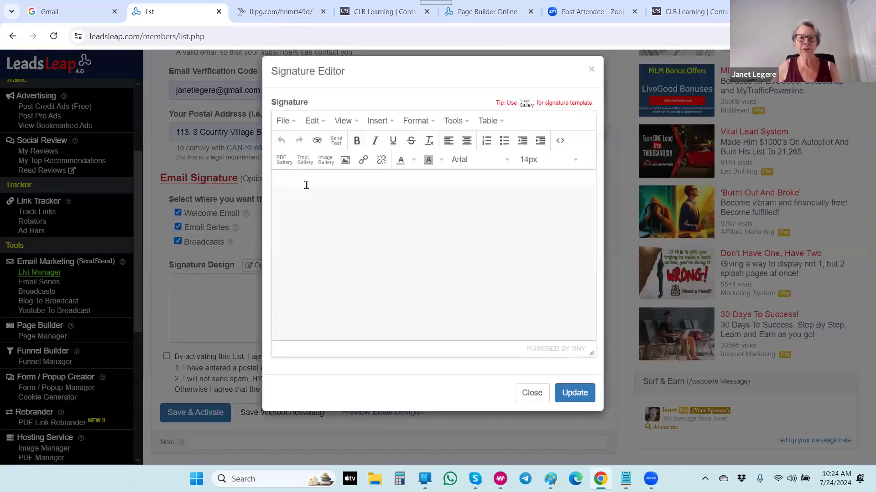
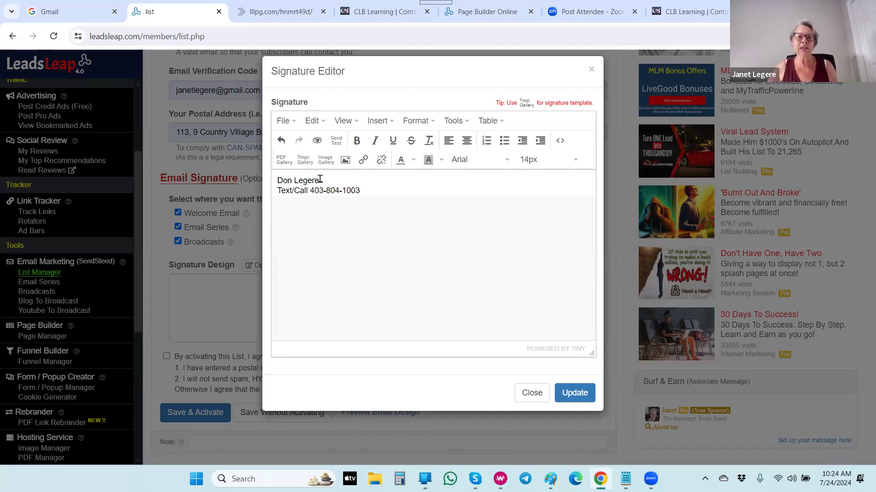
- Add a blank line after the signature's name and start inserting a self-hosted image
{"action": "key", "text": "Return"}
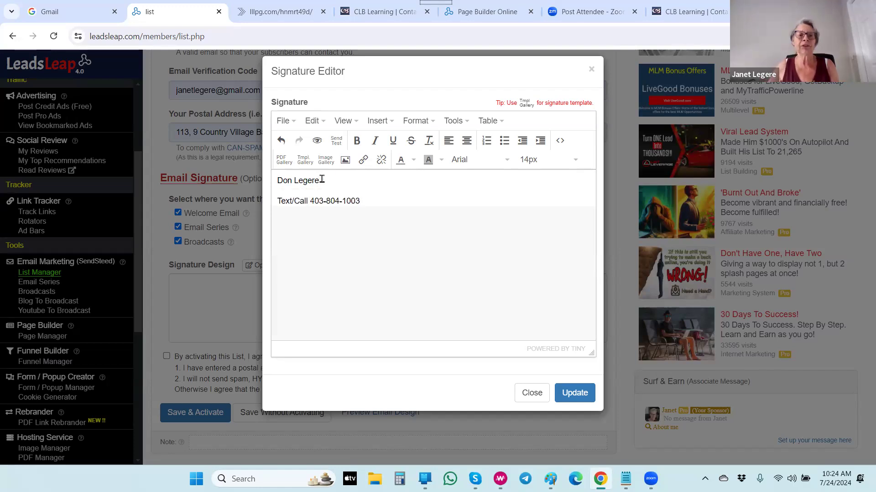
{"action": "left_click", "coordinate": [351, 169]}
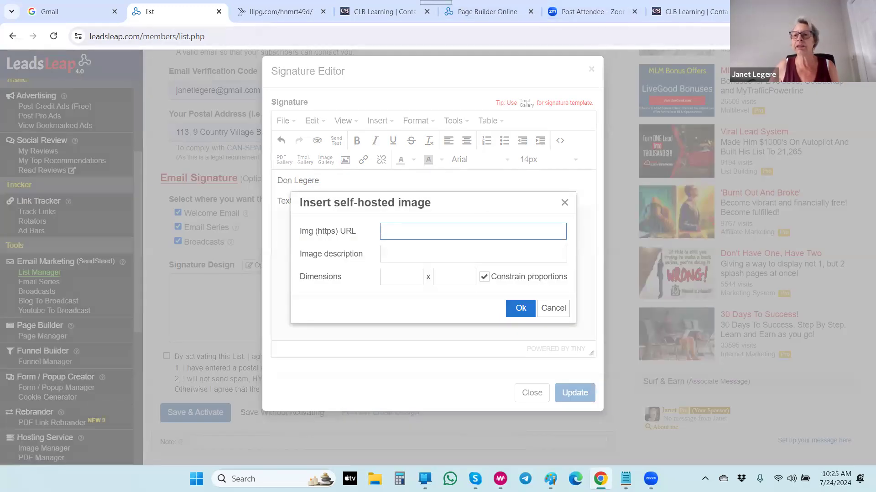
{"action": "key", "text": "ctrl+t"}
- On facebook.com, open the sender's profile photo and copy its image address
{"action": "type", "text": "fac"}
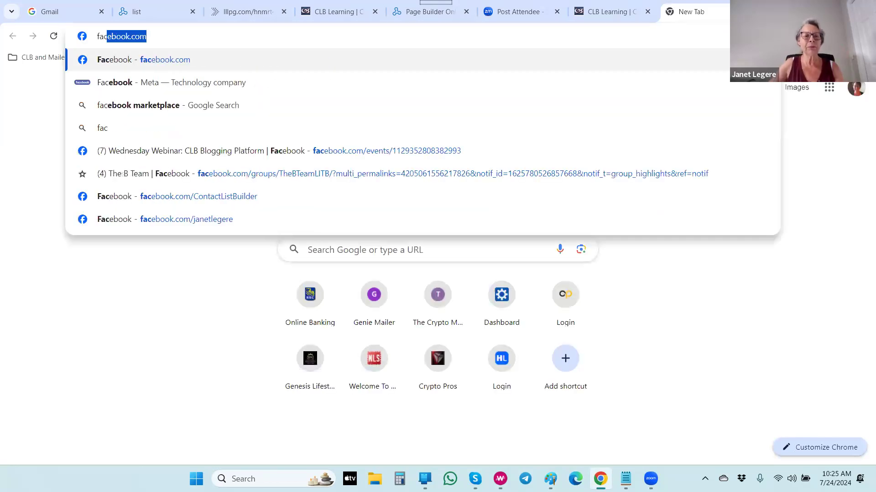
{"action": "key", "text": "Return"}
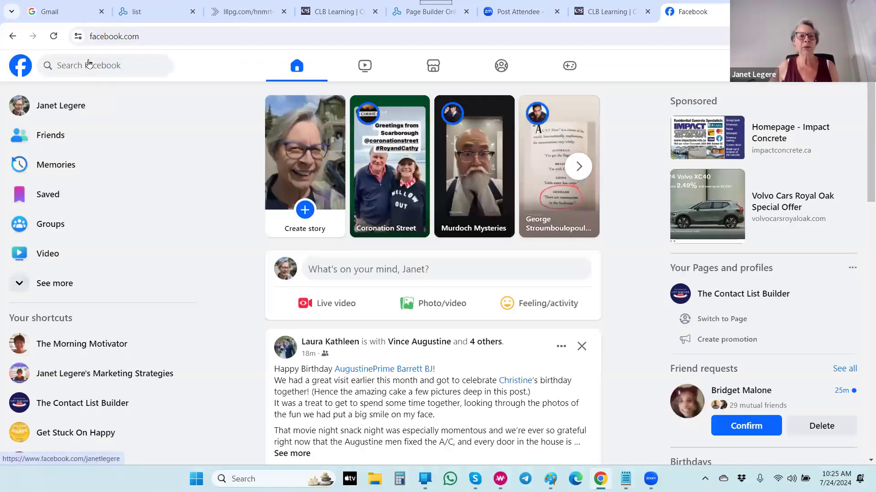
{"action": "left_click", "coordinate": [79, 69]}
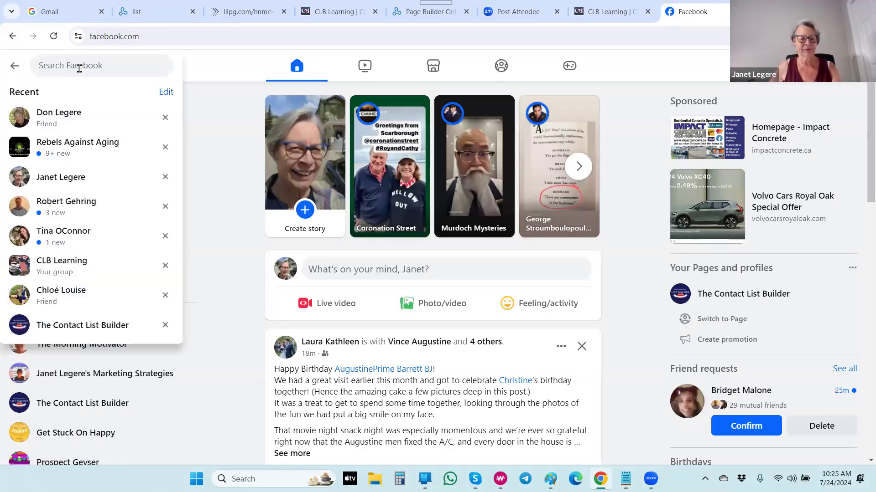
{"action": "left_click", "coordinate": [62, 112]}
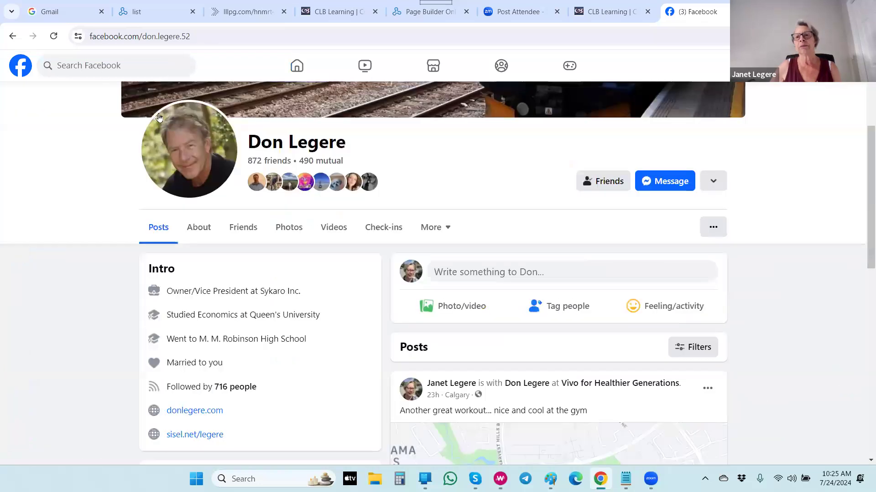
{"action": "left_click", "coordinate": [191, 160]}
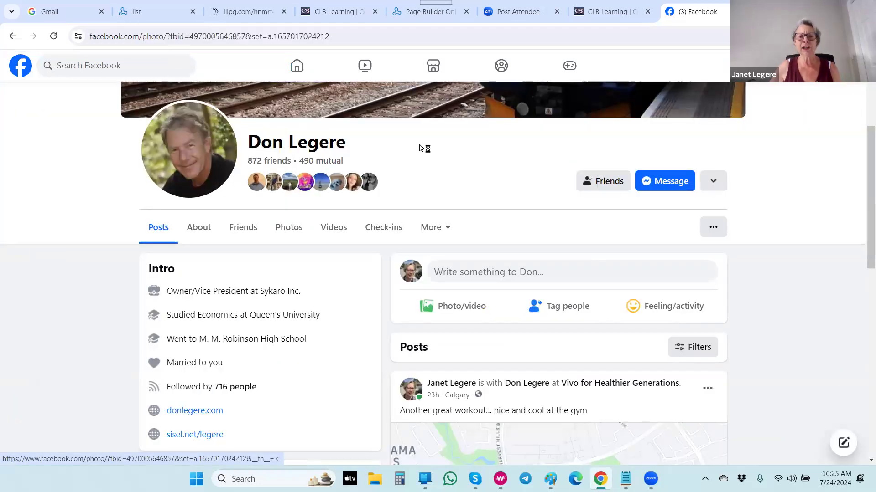
{"action": "right_click", "coordinate": [350, 226]}
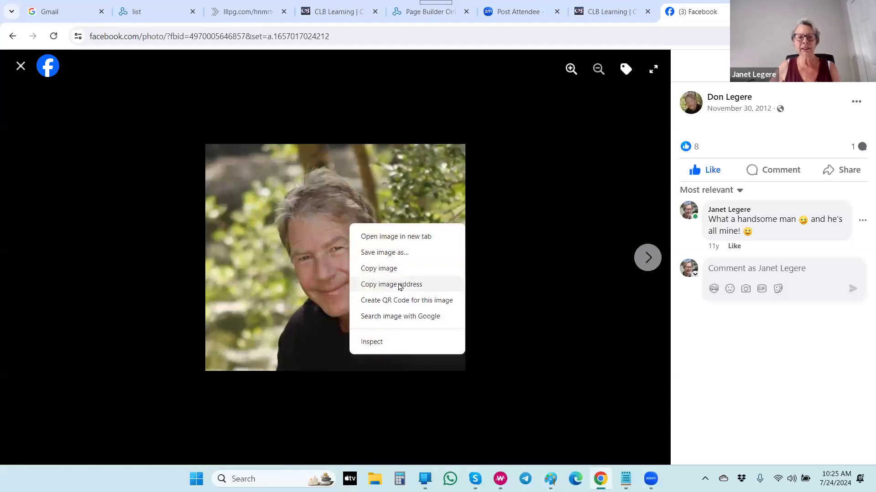
{"action": "left_click", "coordinate": [396, 285]}
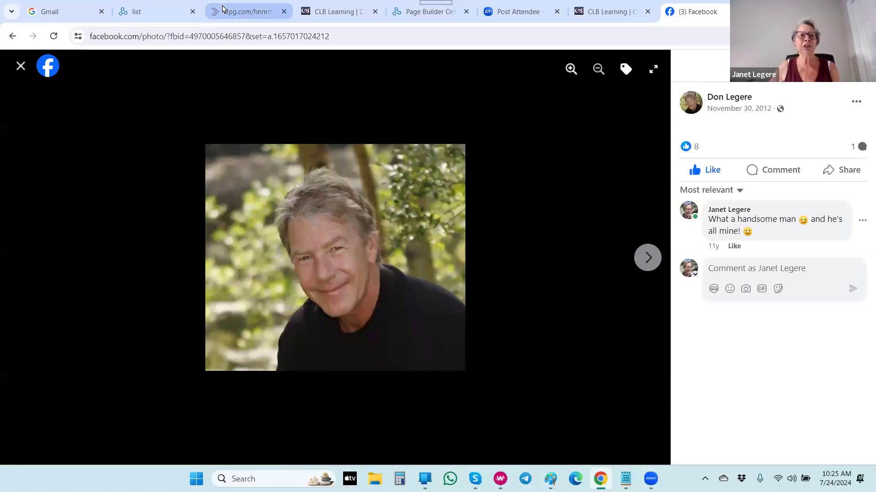
{"action": "left_click", "coordinate": [222, 9]}
- Insert the copied profile photo into the signature at 200 x 175 and save it
{"action": "left_click", "coordinate": [137, 11]}
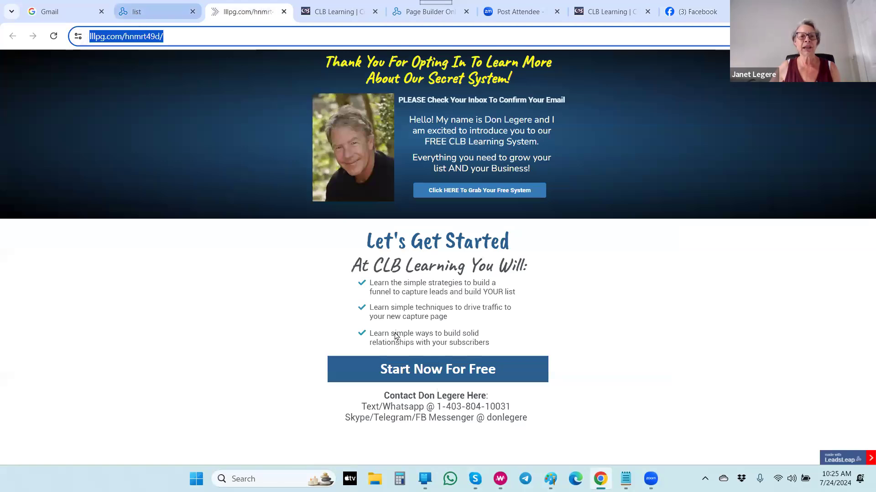
{"action": "key", "text": "ctrl+v"}
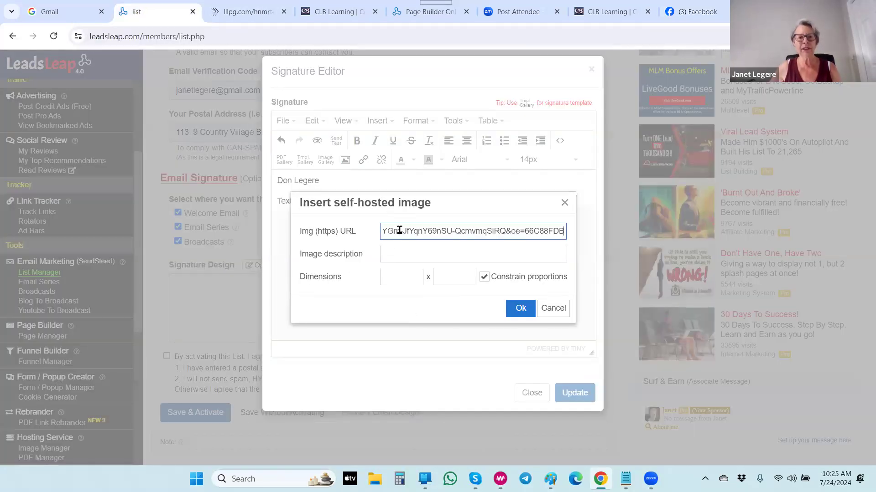
{"action": "left_click", "coordinate": [393, 256]}
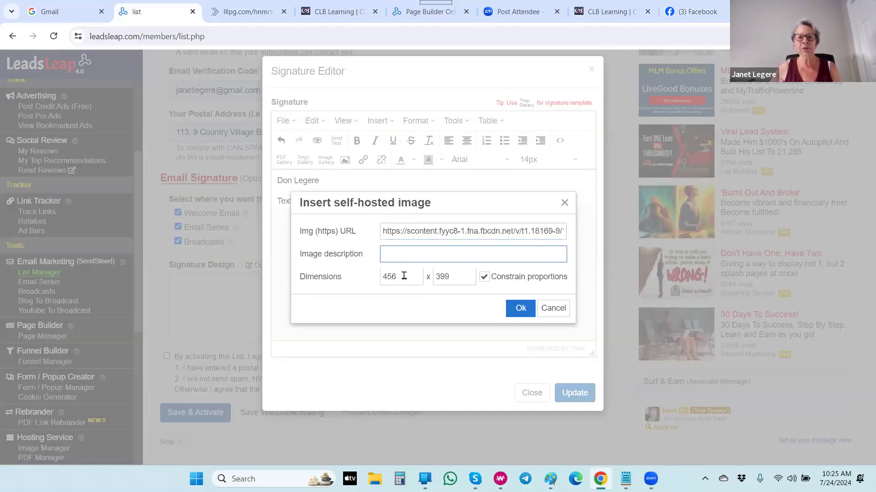
{"action": "left_click_drag", "start_coordinate": [402, 274], "coordinate": [368, 280]}
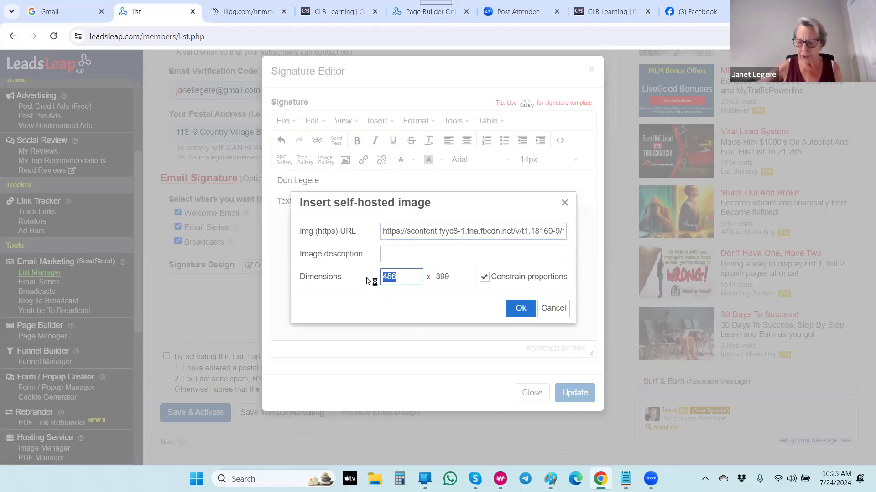
{"action": "type", "text": "200"}
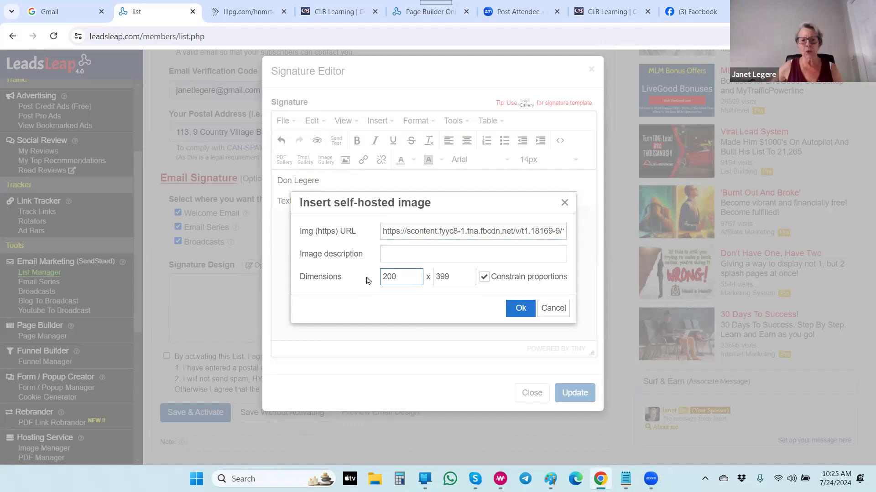
{"action": "double_click", "coordinate": [442, 276]}
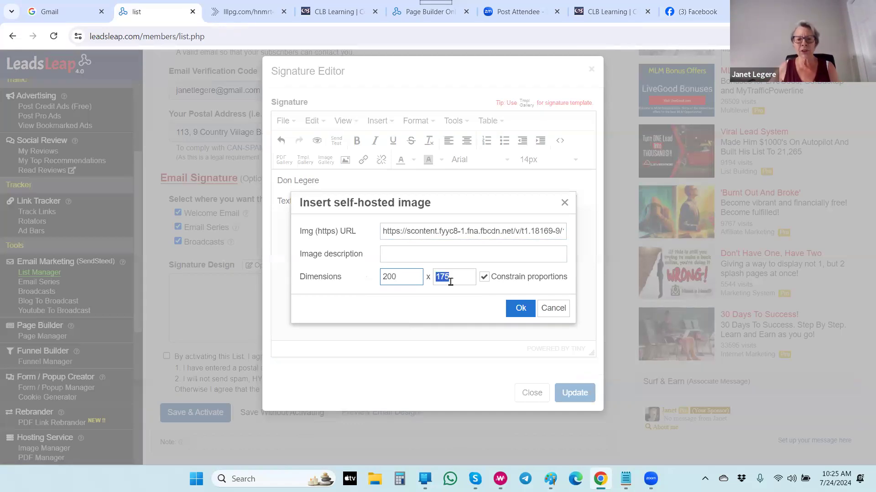
{"action": "left_click", "coordinate": [521, 309]}
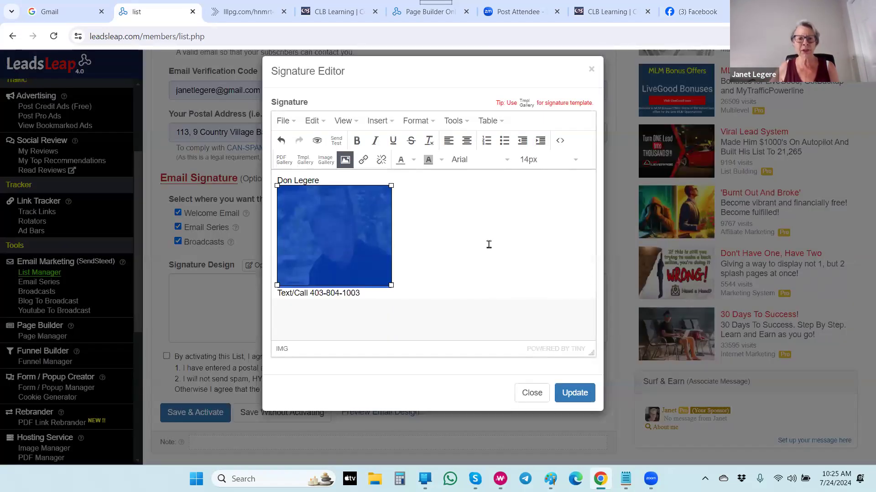
{"action": "left_click", "coordinate": [438, 279]}
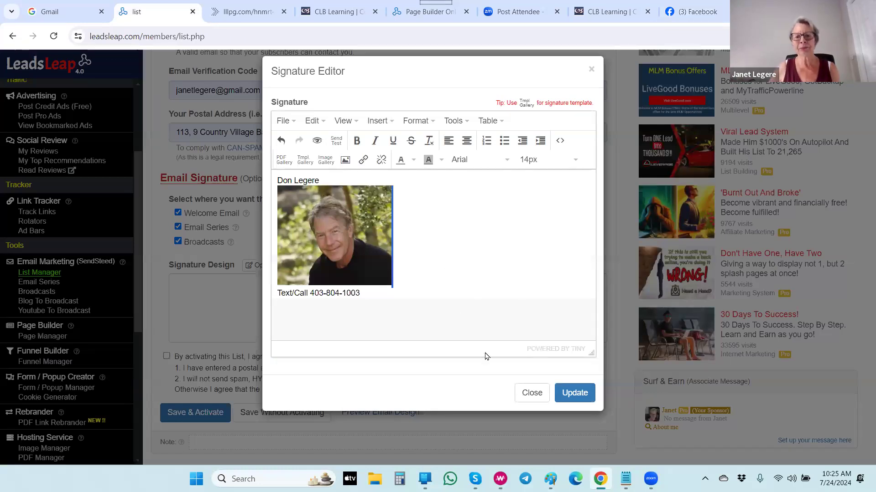
{"action": "left_click", "coordinate": [574, 393]}
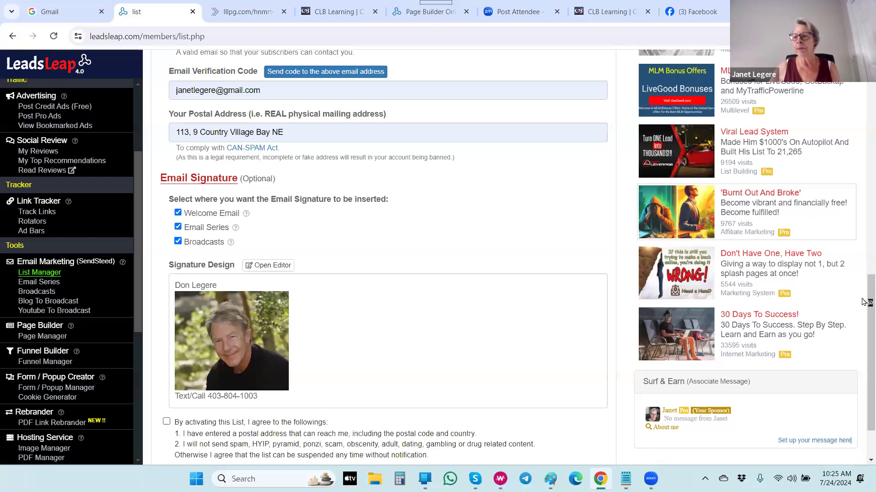
- Clear the wrong value from the Email Verification Code field
{"action": "left_click_drag", "start_coordinate": [867, 300], "coordinate": [864, 227]}
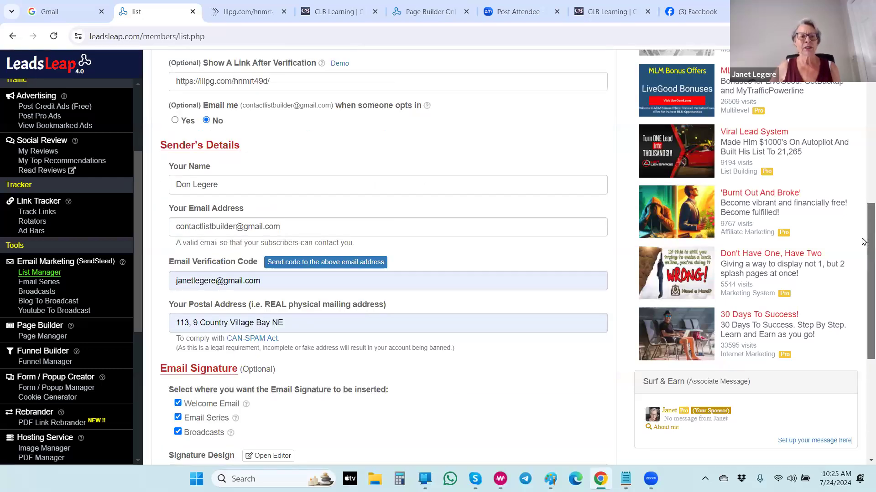
{"action": "scroll", "coordinate": [864, 242], "scroll_direction": "down", "scroll_amount": 3}
{"action": "left_click_drag", "start_coordinate": [276, 157], "coordinate": [96, 168]}
{"action": "type", "text": "contactlistbuild"}
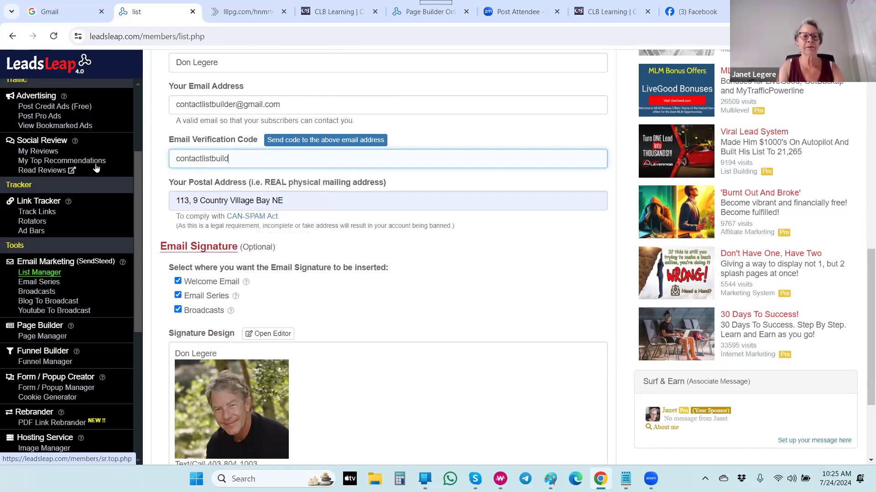
{"action": "key", "text": "BackSpace"}
{"action": "key", "text": "BackSpace"}
{"action": "key", "text": "BackSpace"}
{"action": "key", "text": "BackSpace"}
{"action": "key", "text": "BackSpace"}
{"action": "key", "text": "BackSpace"}
{"action": "key", "text": "BackSpace"}
{"action": "key", "text": "BackSpace"}
{"action": "key", "text": "BackSpace"}
{"action": "key", "text": "BackSpace"}
{"action": "key", "text": "BackSpace"}
{"action": "key", "text": "BackSpace"}
{"action": "key", "text": "BackSpace"}
{"action": "key", "text": "BackSpace"}
{"action": "key", "text": "BackSpace"}
{"action": "key", "text": "BackSpace"}
{"action": "key", "text": "BackSpace"}
{"action": "key", "text": "BackSpace"}
{"action": "key", "text": "BackSpace"}
{"action": "key", "text": "BackSpace"}
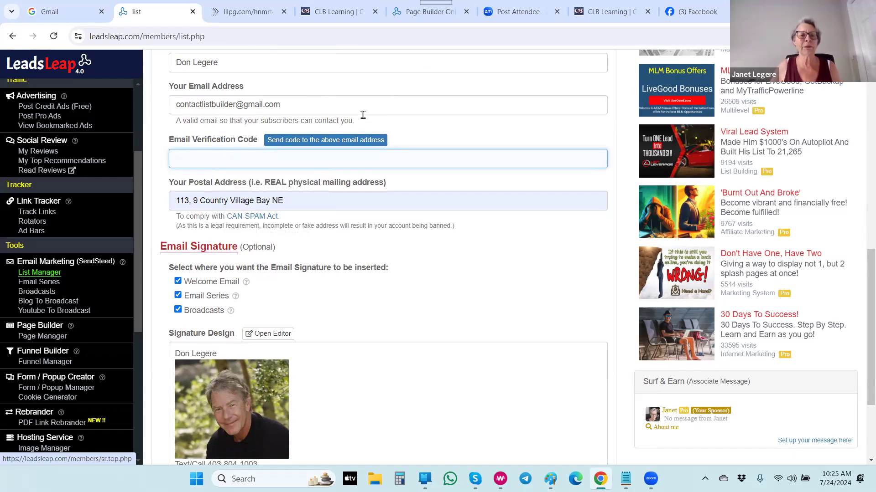
- Send a verification code to the sender email, then save and activate the list
{"action": "left_click", "coordinate": [365, 142]}
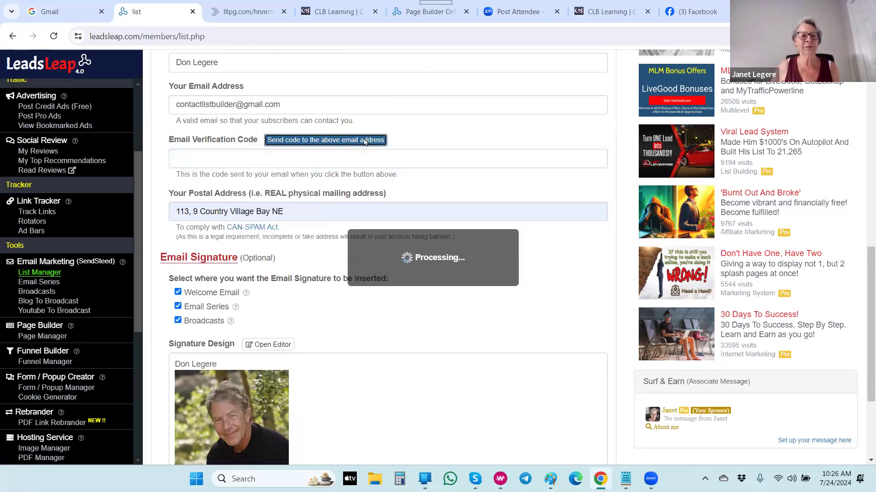
{"action": "left_click", "coordinate": [534, 131]}
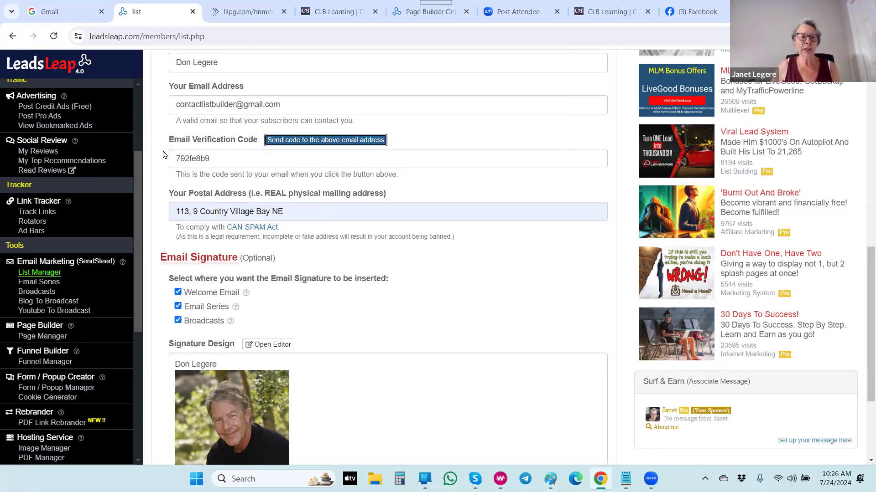
{"action": "left_click_drag", "start_coordinate": [864, 259], "coordinate": [869, 305]}
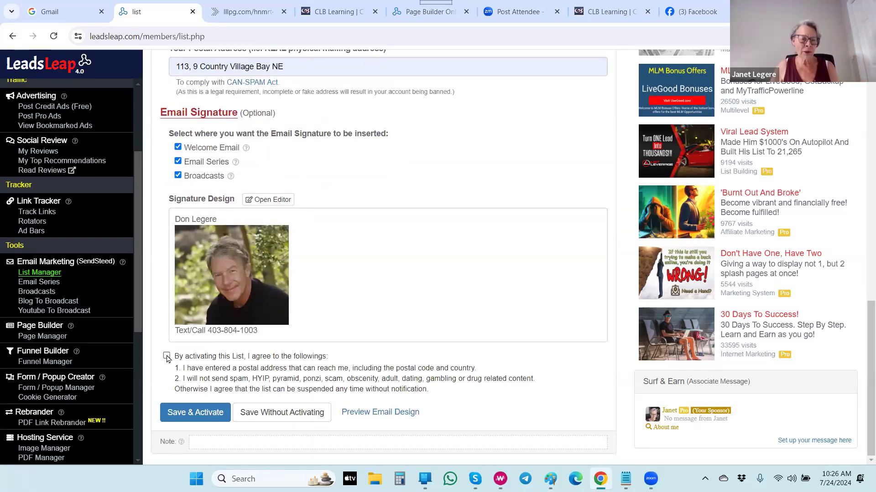
{"action": "left_click", "coordinate": [198, 413]}
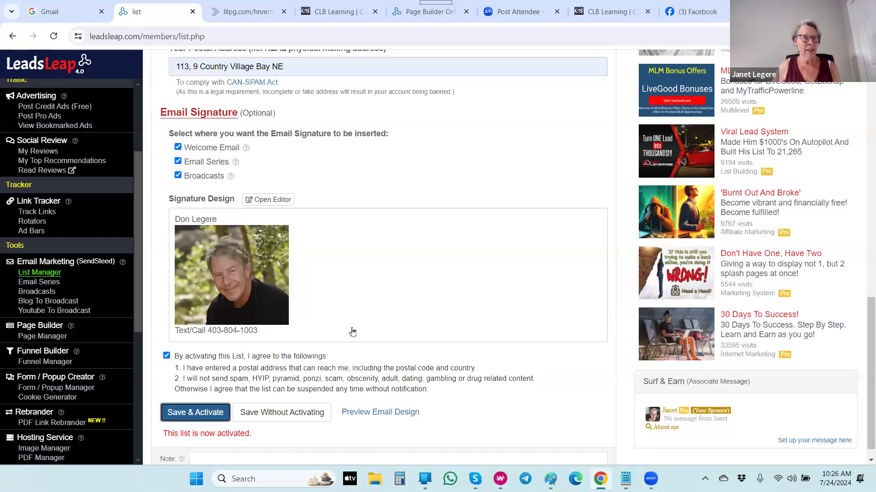
- Copy the Capture Page share code page-aJVFXVnV from the CLB Learning funnel page
{"action": "left_click", "coordinate": [591, 12]}
{"action": "left_click_drag", "start_coordinate": [470, 203], "coordinate": [411, 211]}
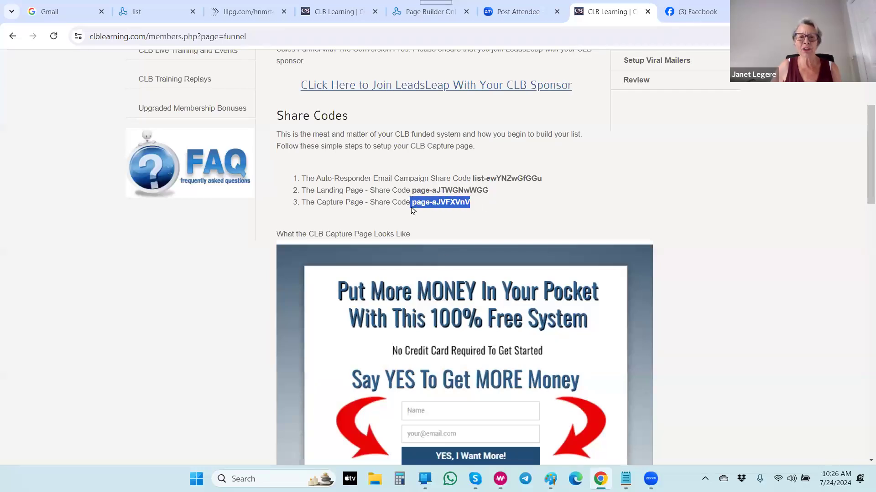
{"action": "right_click", "coordinate": [424, 204]}
{"action": "left_click", "coordinate": [444, 219]}
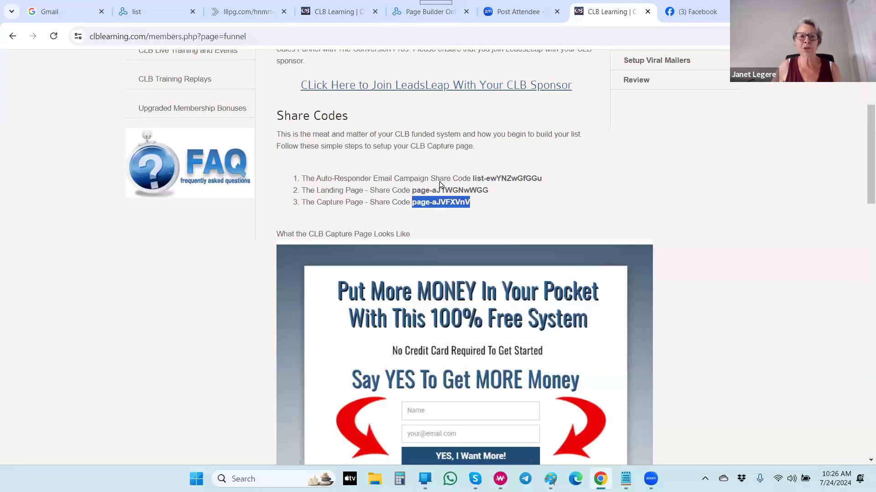
{"action": "left_click", "coordinate": [135, 10]}
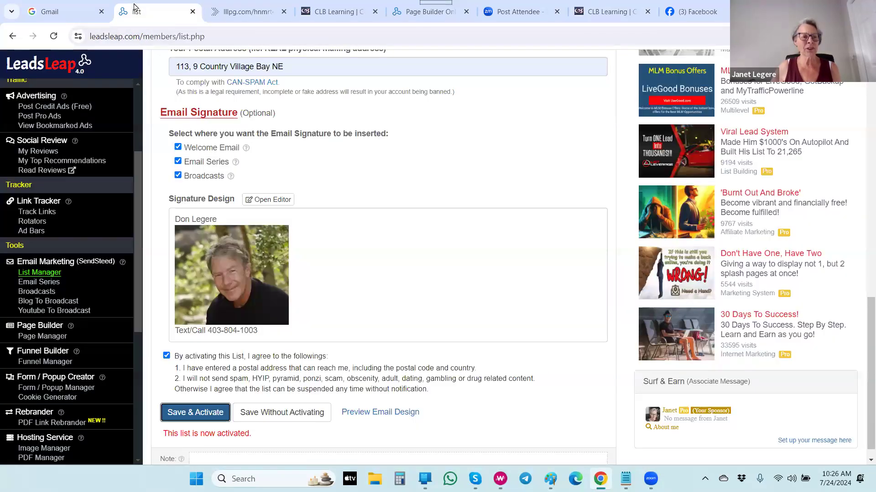
{"action": "left_click", "coordinate": [38, 336]}
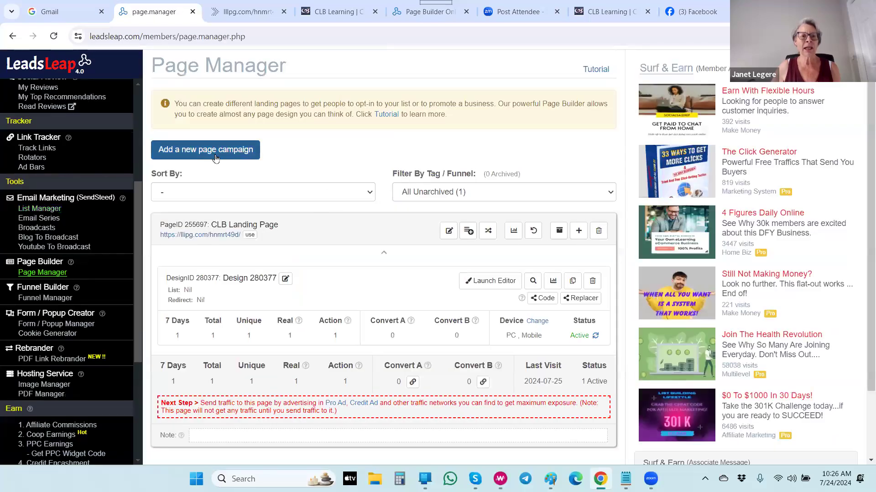
- Create a new page campaign named 'CLB Capture Page'
{"action": "left_click", "coordinate": [216, 152]}
{"action": "left_click", "coordinate": [341, 116]}
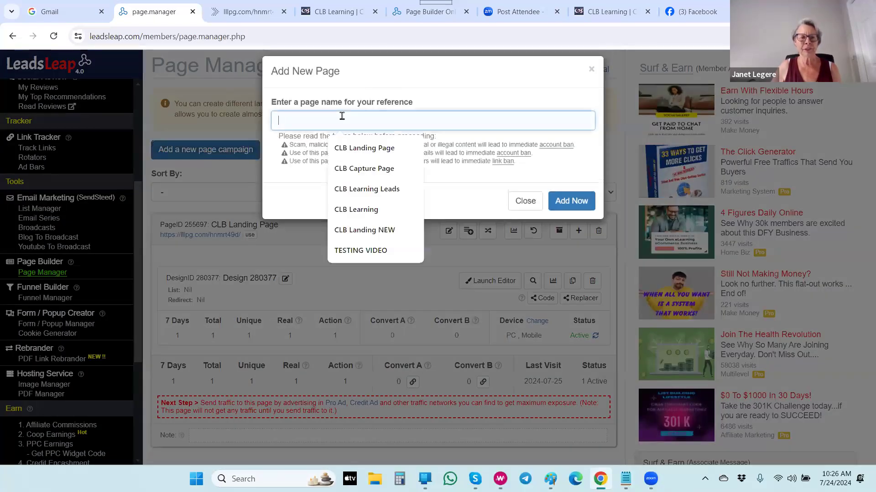
{"action": "type", "text": "CLB Capture Page"}
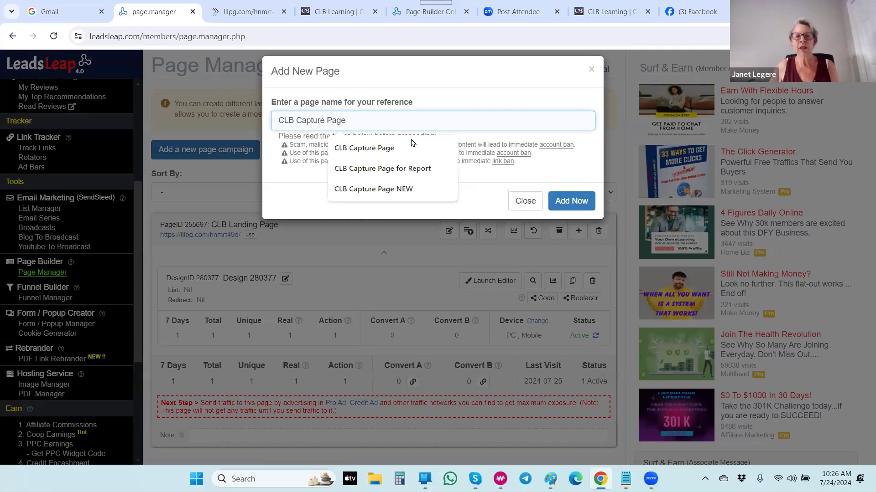
{"action": "left_click", "coordinate": [579, 203]}
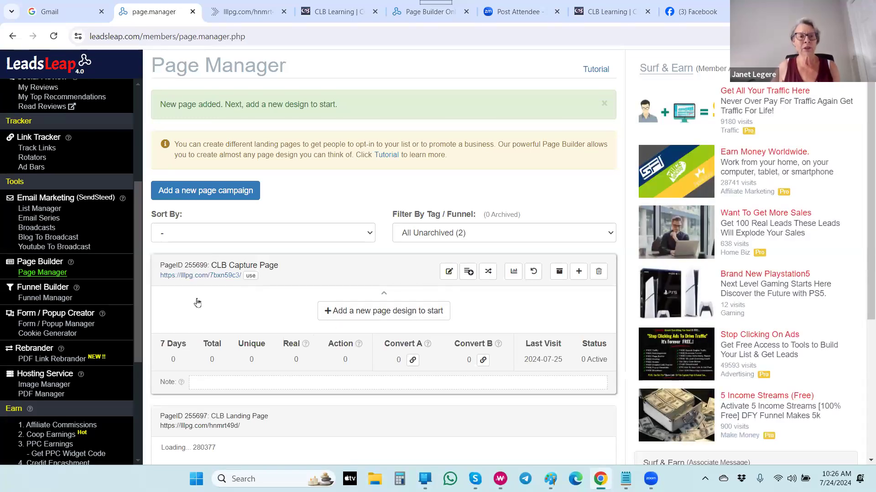
- Import the capture page design from the pasted share code and open it
{"action": "left_click", "coordinate": [388, 312]}
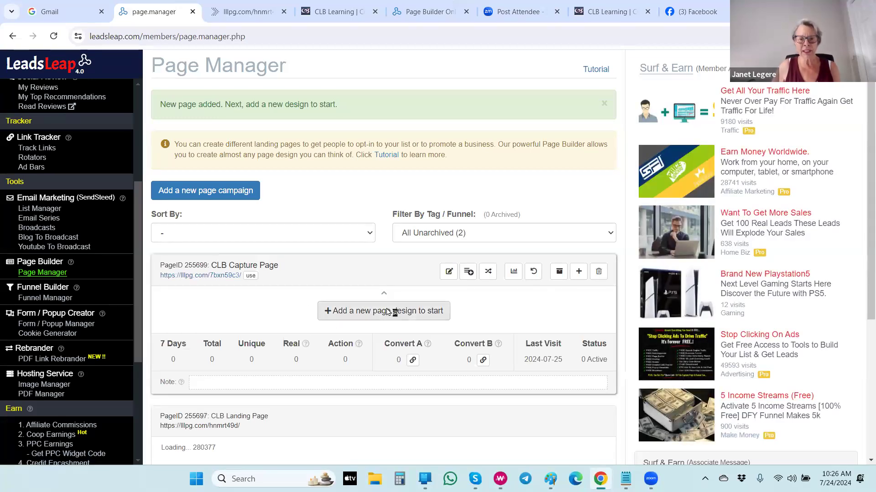
{"action": "left_click", "coordinate": [493, 135]}
{"action": "key", "text": "ctrl+v"}
{"action": "left_click", "coordinate": [536, 161]}
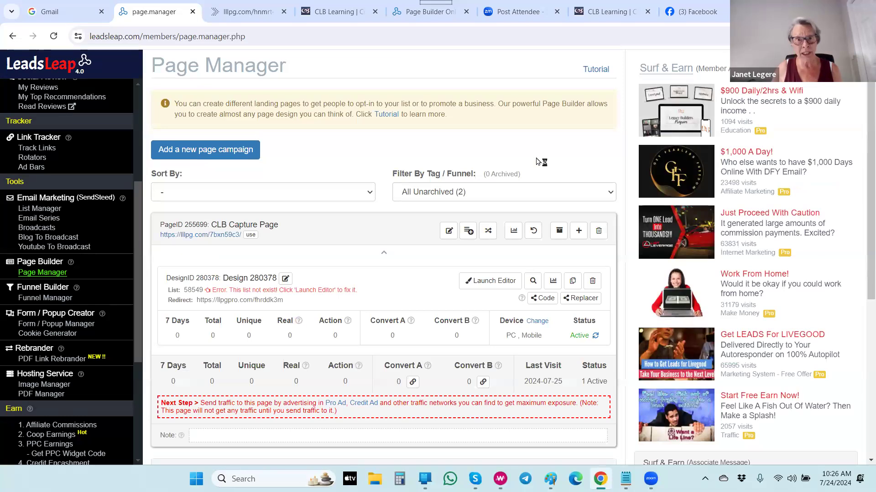
{"action": "left_click", "coordinate": [490, 281]}
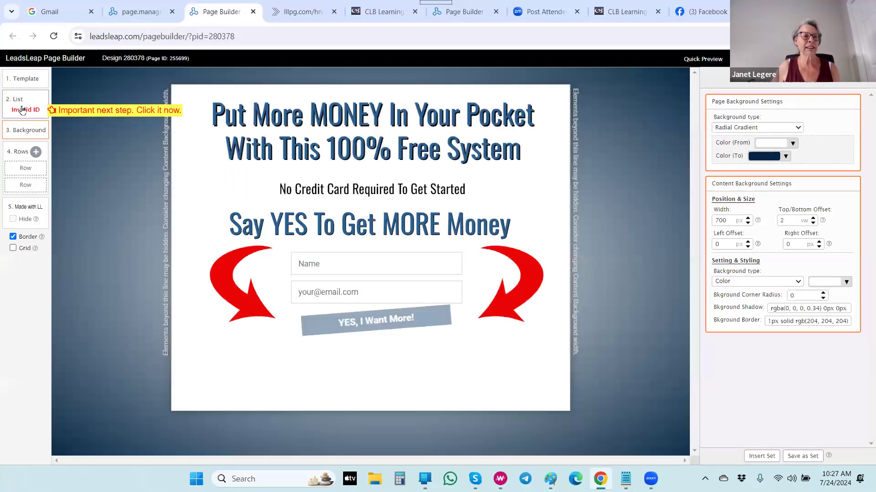
- Connect the opt-in form to the CLB Learning Leads list
{"action": "left_click", "coordinate": [22, 110]}
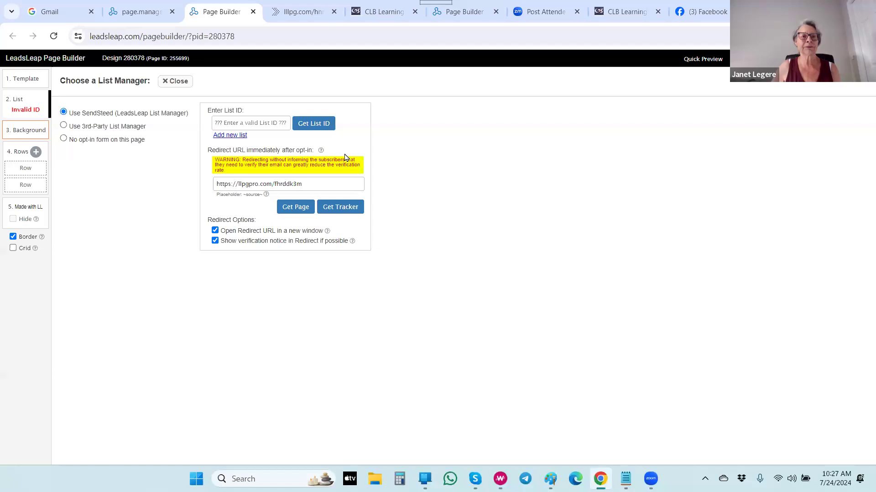
{"action": "left_click", "coordinate": [315, 124]}
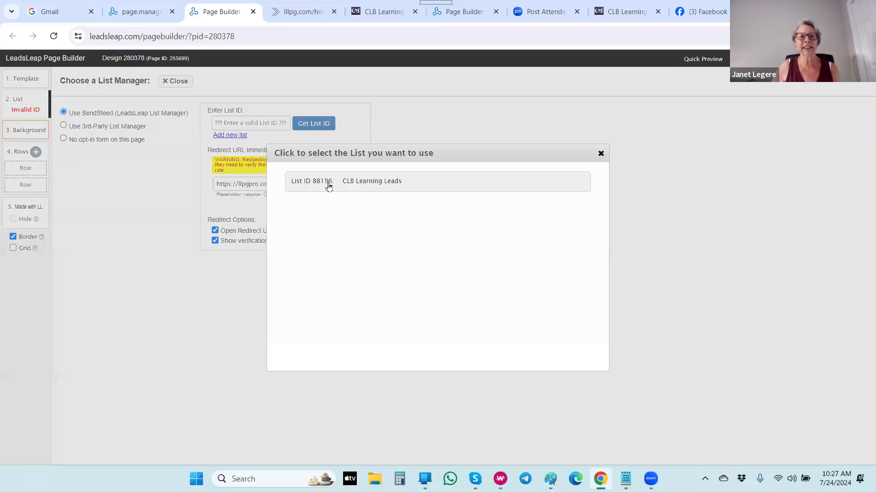
{"action": "left_click", "coordinate": [370, 182]}
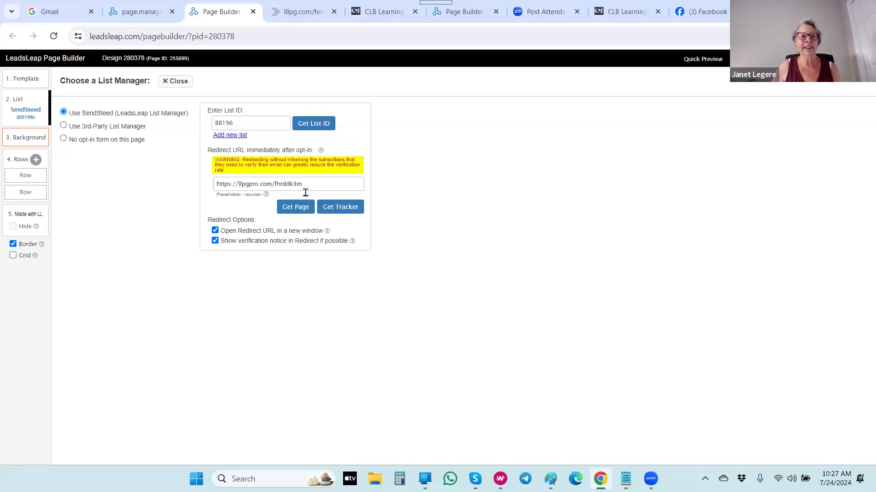
{"action": "left_click", "coordinate": [317, 183]}
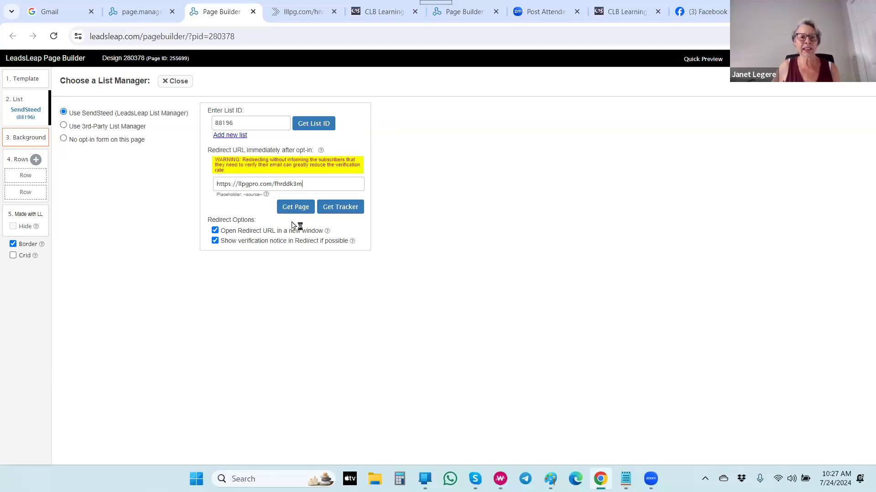
{"action": "left_click", "coordinate": [296, 210]}
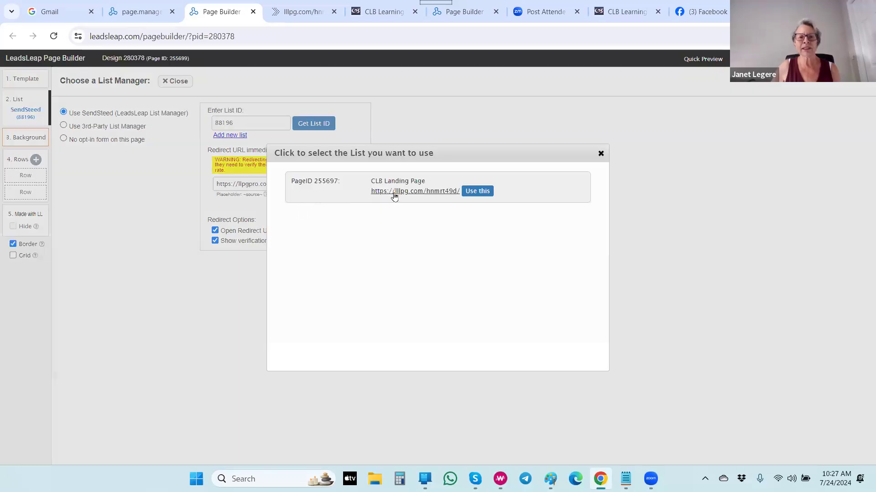
{"action": "left_click", "coordinate": [437, 192]}
{"action": "left_click", "coordinate": [196, 13]}
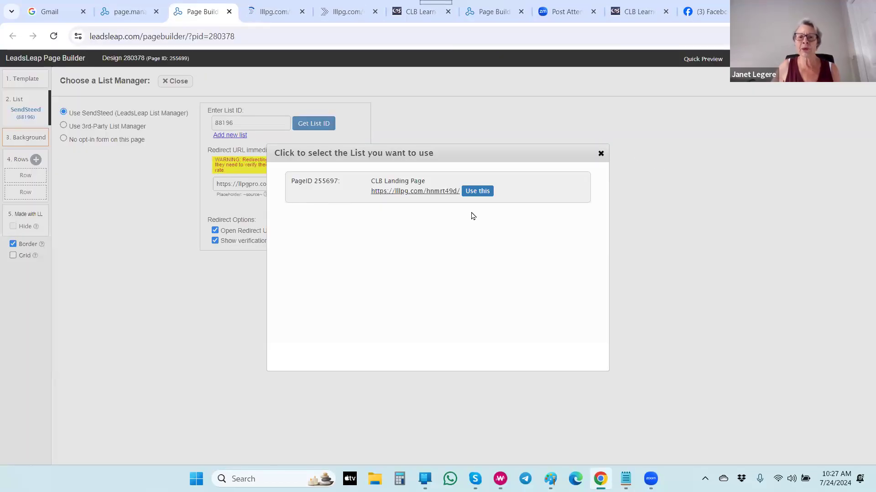
{"action": "left_click", "coordinate": [601, 153]}
{"action": "left_click_drag", "start_coordinate": [309, 184], "coordinate": [199, 194]}
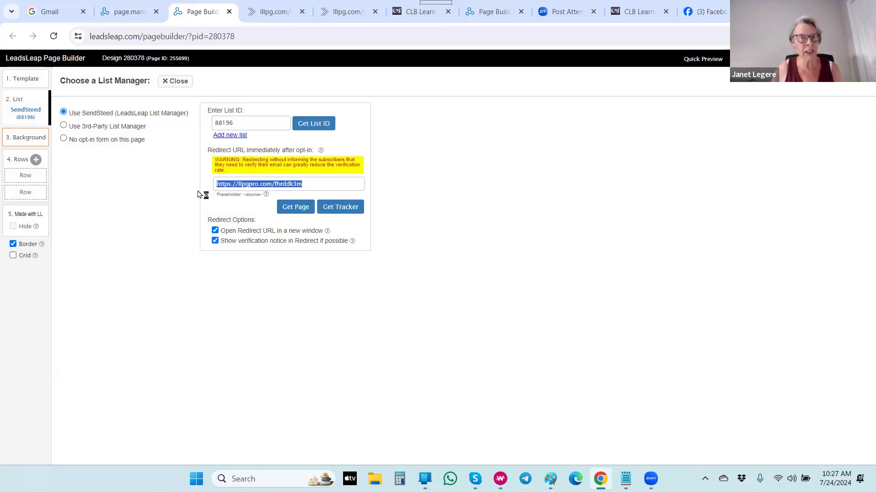
{"action": "left_click", "coordinate": [294, 209]}
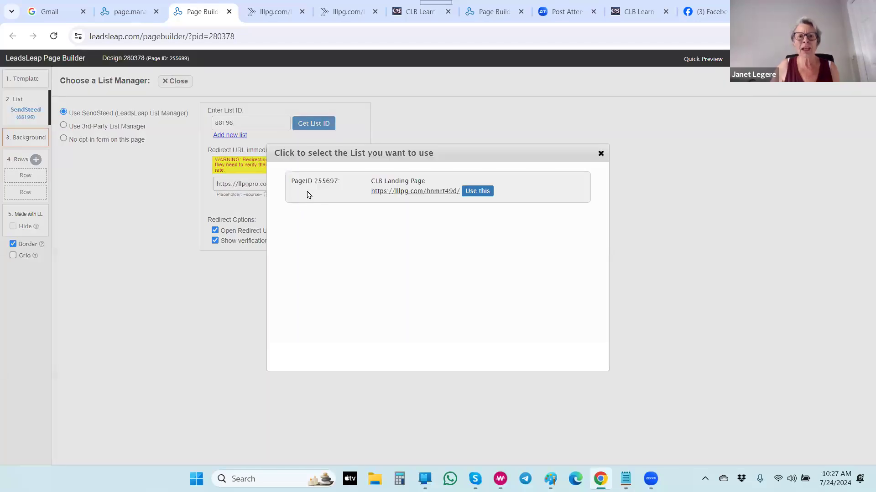
{"action": "left_click", "coordinate": [482, 193]}
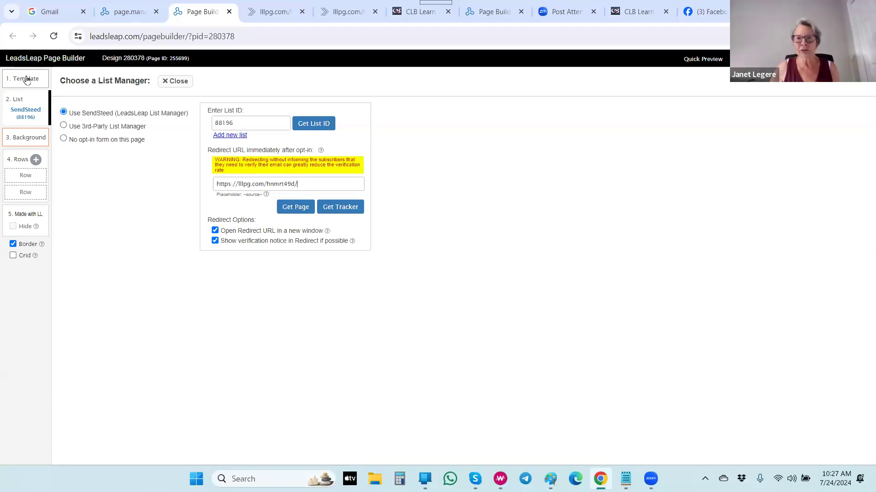
{"action": "left_click", "coordinate": [176, 81]}
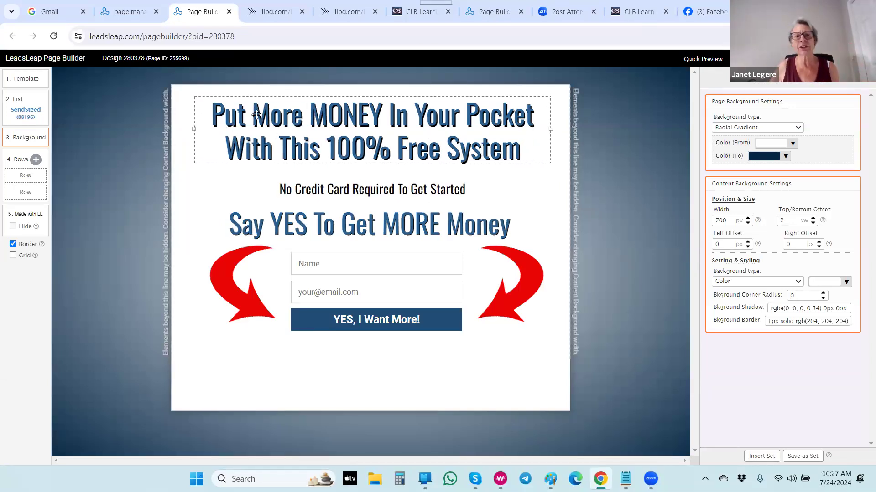
- Prefix the headline with '[inviter's name] Invites You To' on its own line
{"action": "left_click", "coordinate": [219, 118]}
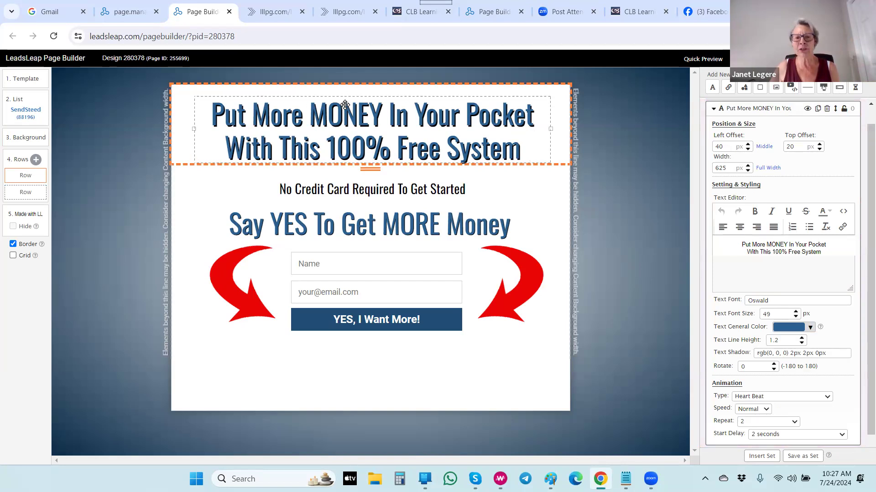
{"action": "left_click", "coordinate": [742, 246]}
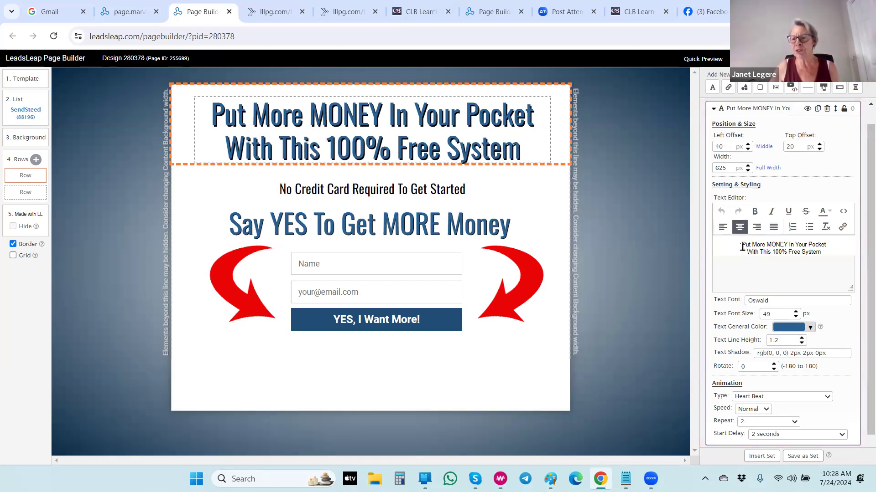
{"action": "type", "text": "ou To"}
{"action": "key", "text": "Return"}
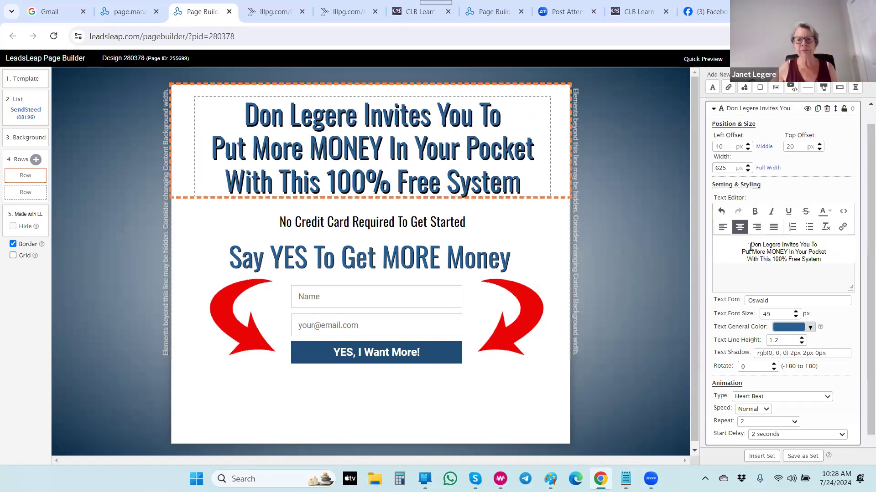
- Save the edited page design and dismiss the saved alert
{"action": "left_click", "coordinate": [749, 59]}
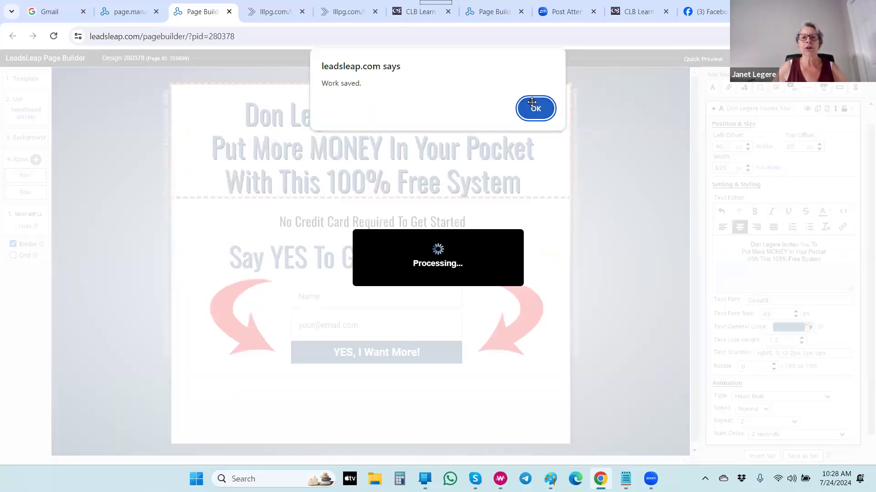
{"action": "left_click", "coordinate": [533, 107]}
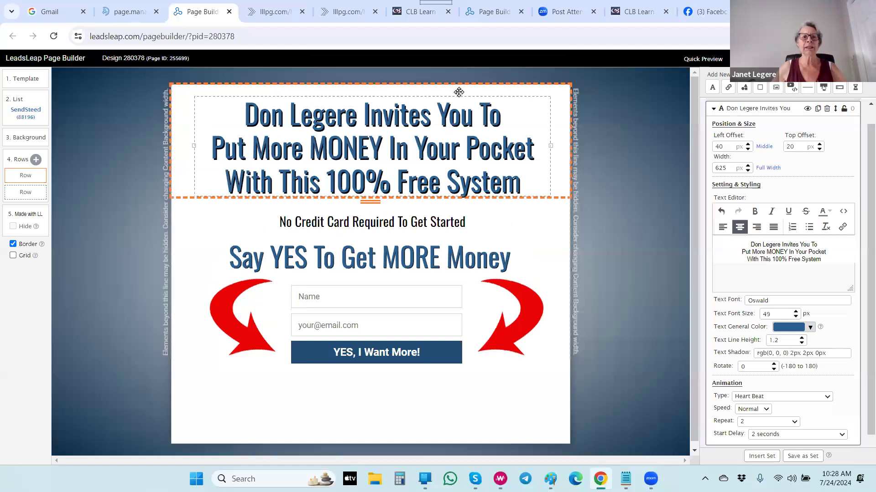
{"action": "left_click", "coordinate": [117, 8]}
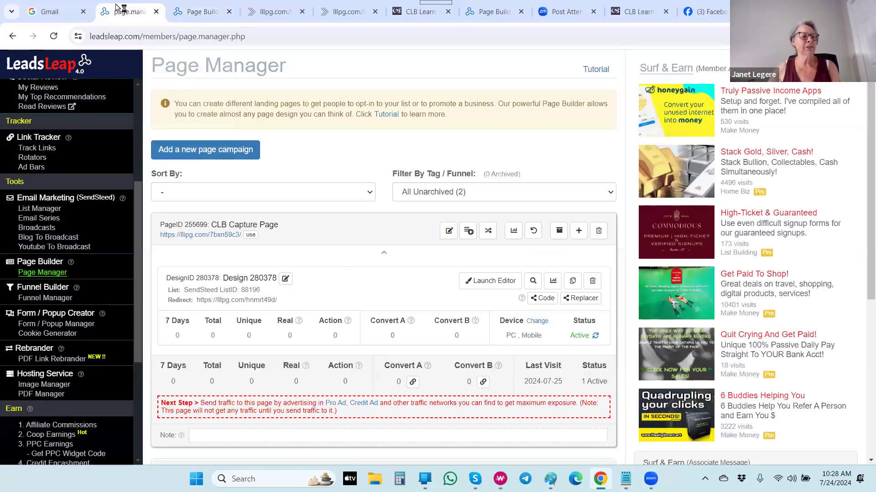
- Show the List Manager, then return to the CLB funnel page's share codes
{"action": "left_click", "coordinate": [45, 209]}
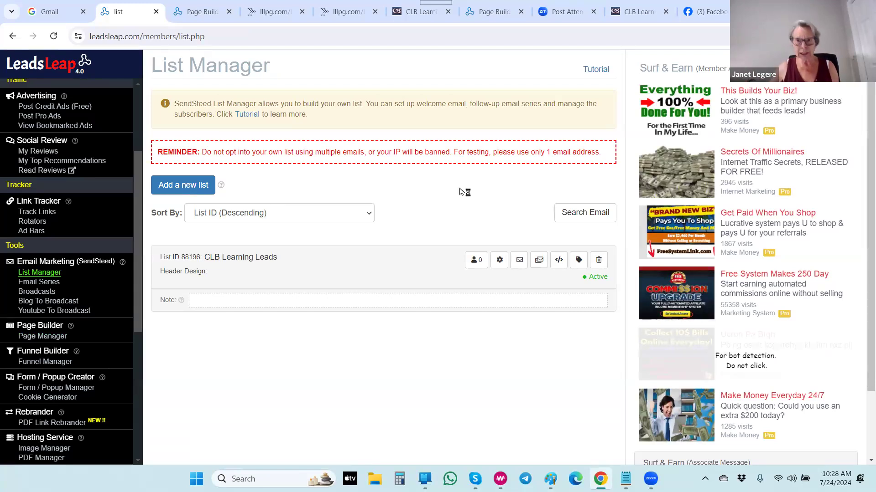
{"action": "left_click", "coordinate": [638, 11]}
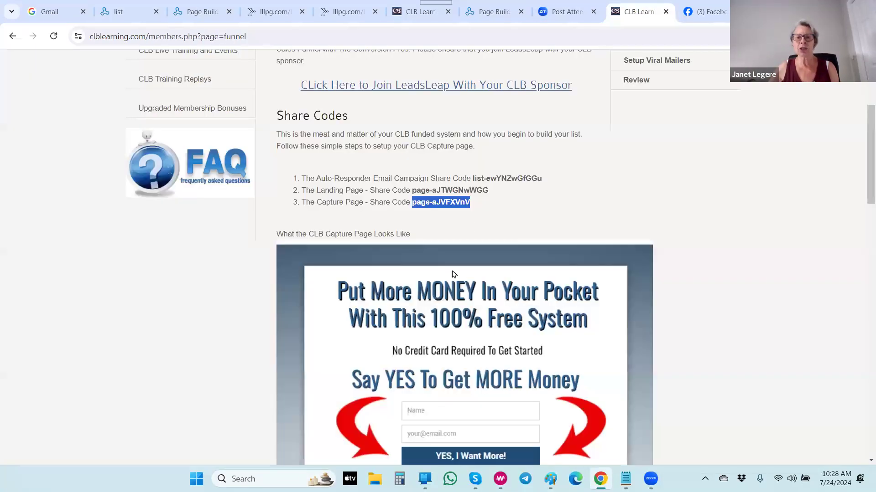
- Select the auto-responder email campaign share code and glance at the CLB signup page
{"action": "left_click_drag", "start_coordinate": [542, 178], "coordinate": [470, 181]}
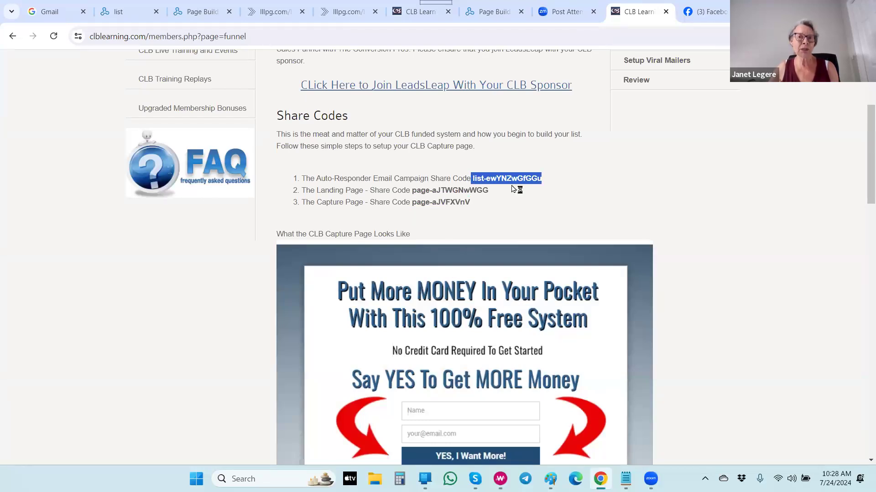
{"action": "left_click", "coordinate": [419, 13]}
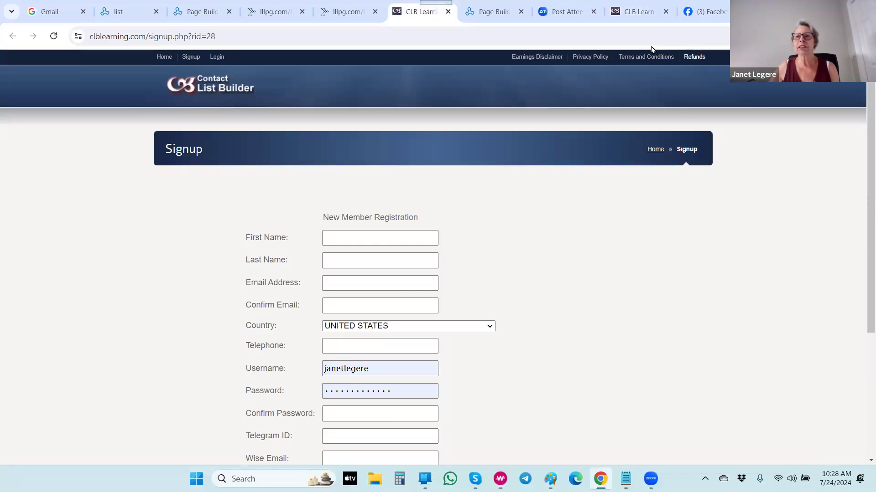
{"action": "left_click", "coordinate": [648, 18]}
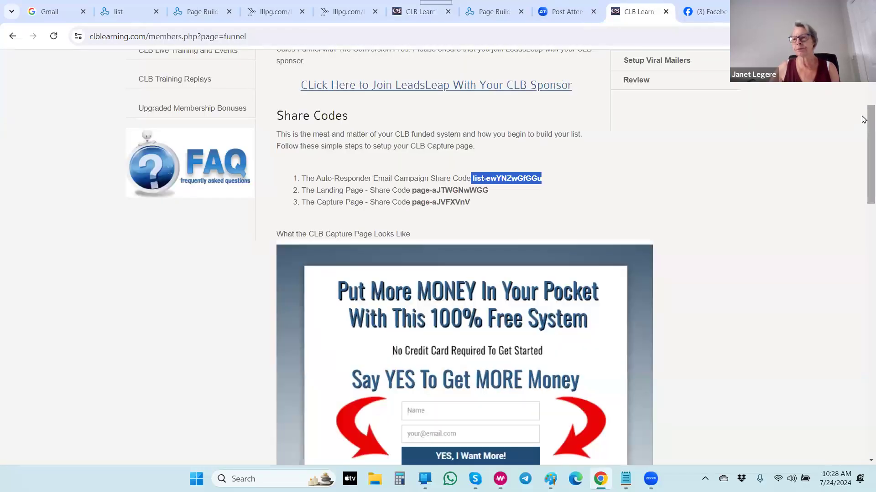
{"action": "scroll", "coordinate": [501, 258], "scroll_direction": "up", "scroll_amount": 4}
- Download the Email Series for Auto-Responder file from CLB Downloads and open it
{"action": "left_click", "coordinate": [557, 86]}
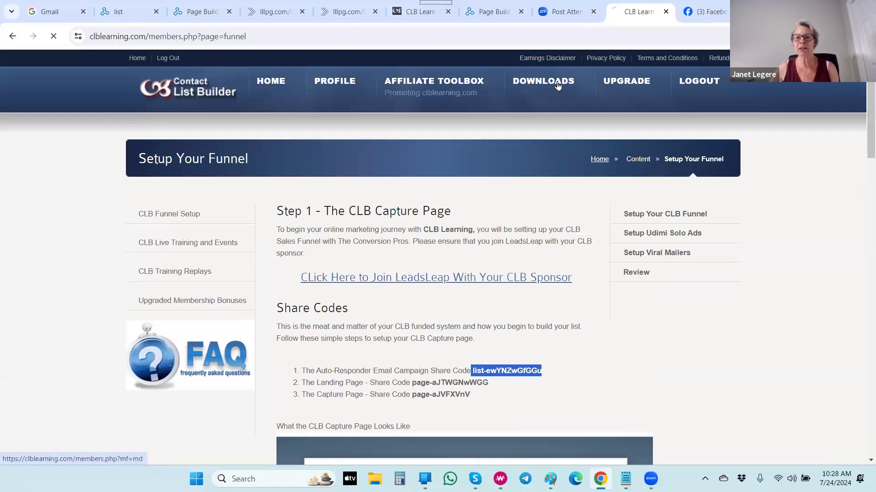
{"action": "scroll", "coordinate": [854, 308], "scroll_direction": "down", "scroll_amount": 2}
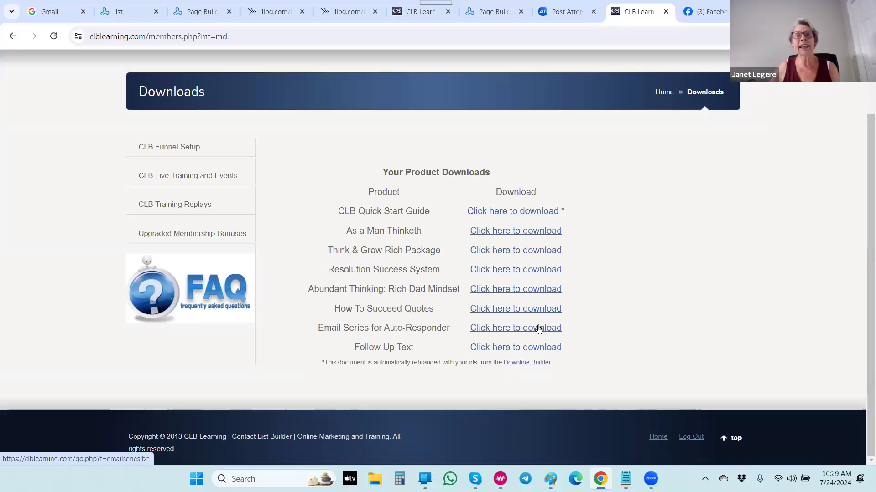
{"action": "left_click", "coordinate": [539, 329]}
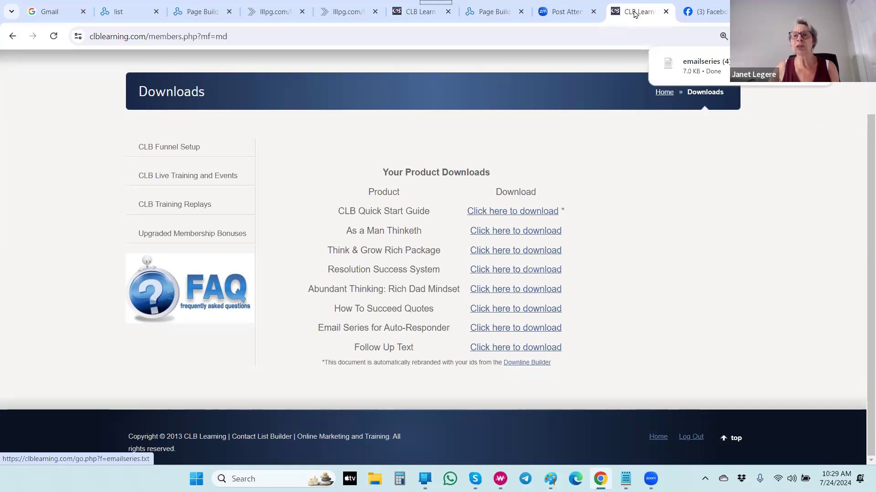
{"action": "left_click", "coordinate": [689, 65]}
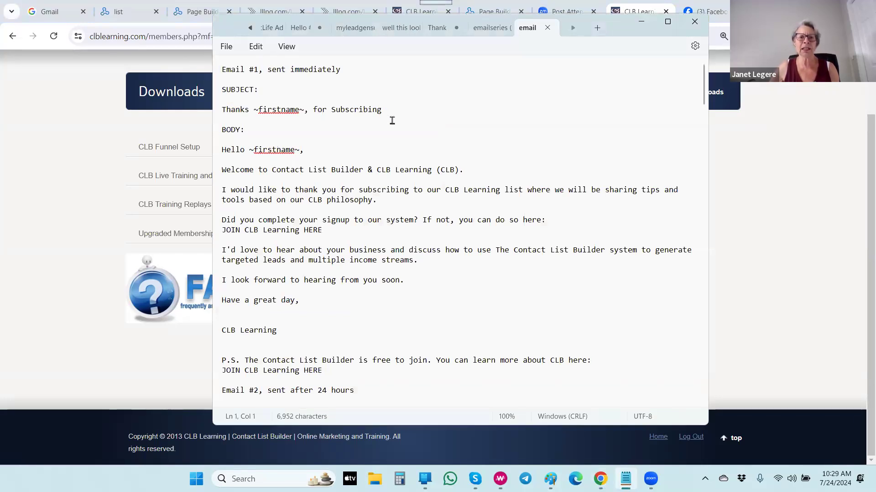
- Select Email #1's subject 'Thanks ~firstname~, for Subscribing' in Notepad, then go back to the LeadsLeap list tab
{"action": "left_click_drag", "start_coordinate": [385, 111], "coordinate": [204, 115]}
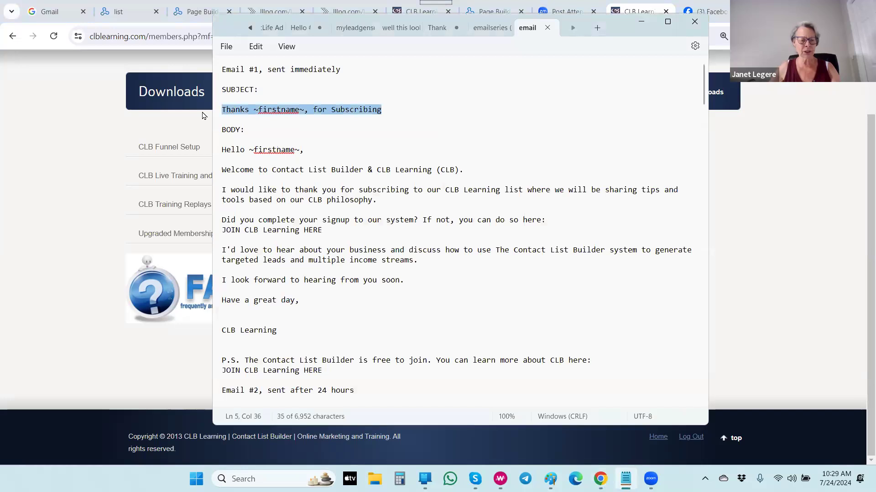
{"action": "left_click", "coordinate": [133, 12]}
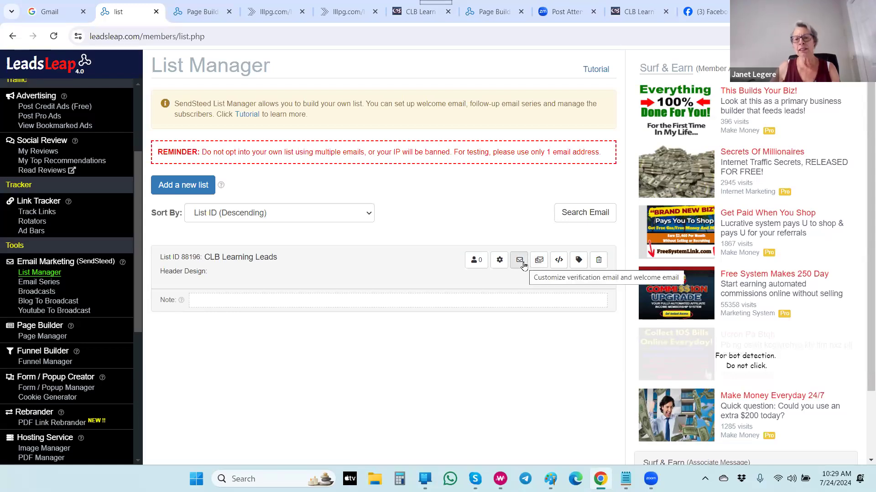
- Open the CLB Learning Leads list's Import Email Series form with the Share Code field focused, then switch to CLB Learning
{"action": "left_click", "coordinate": [520, 260]}
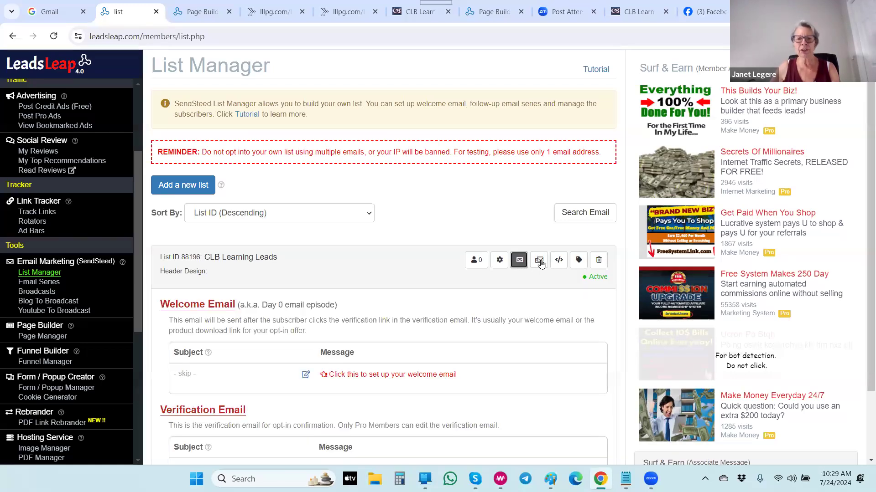
{"action": "left_click", "coordinate": [539, 261]}
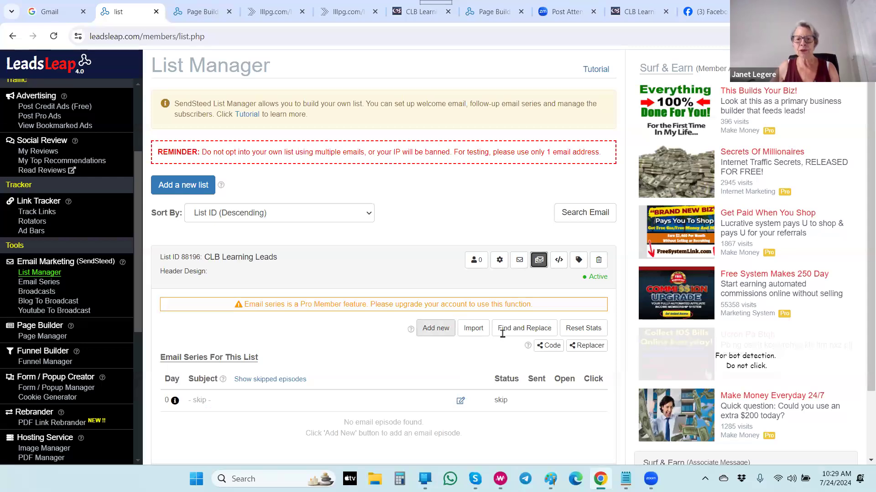
{"action": "left_click", "coordinate": [473, 329]}
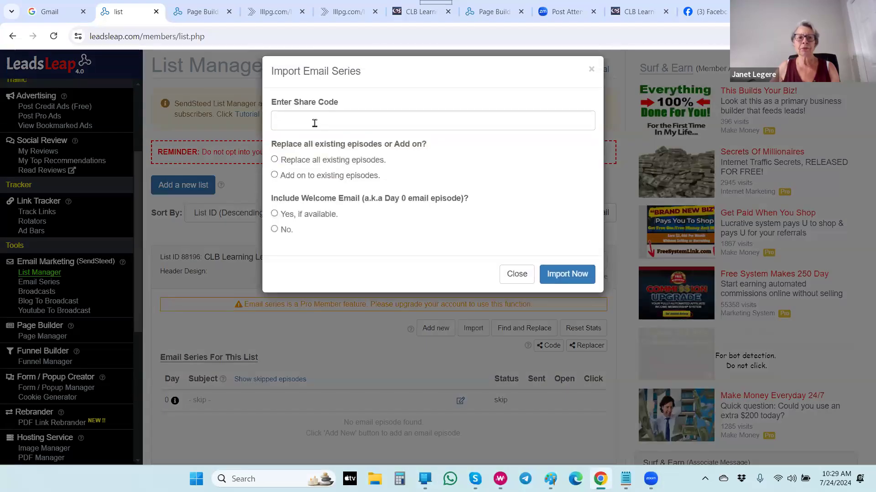
{"action": "left_click", "coordinate": [315, 123]}
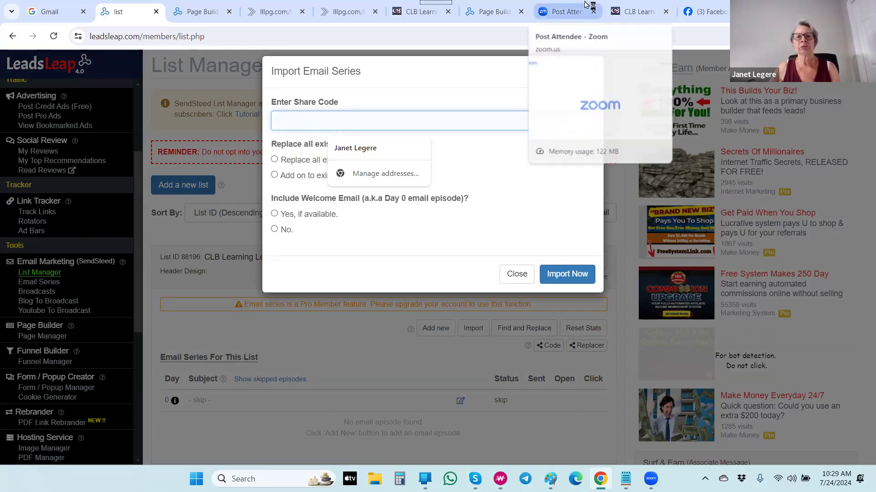
{"action": "left_click", "coordinate": [637, 11]}
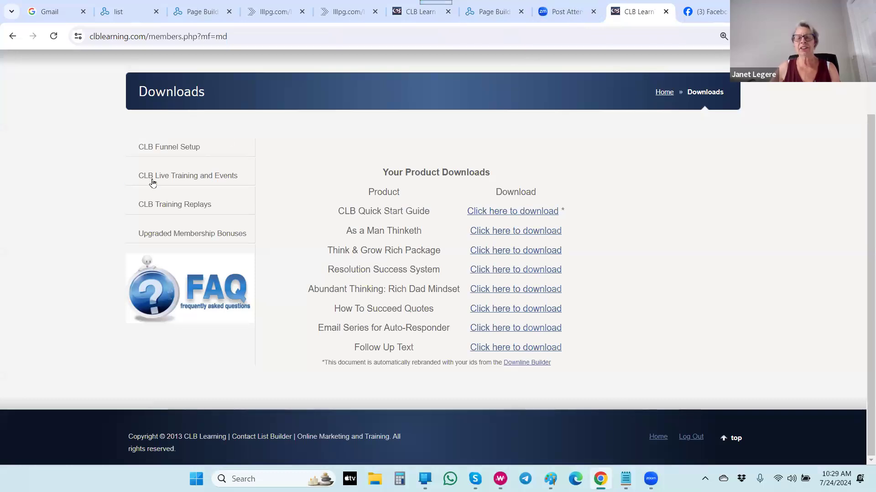
- Copy the auto-responder share code list-ewYNZwGfGGu from Setup Your CLB Funnel and paste it into the import form
{"action": "left_click", "coordinate": [156, 151]}
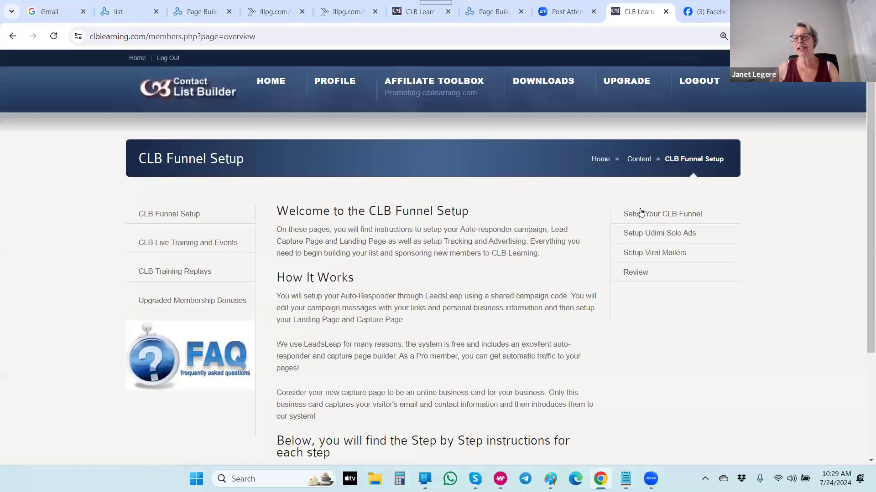
{"action": "left_click", "coordinate": [658, 220]}
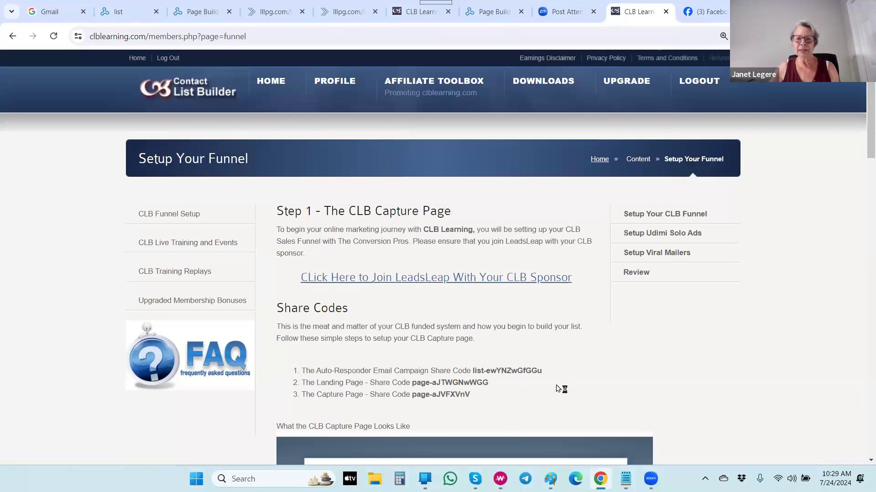
{"action": "left_click_drag", "start_coordinate": [549, 369], "coordinate": [472, 370]}
{"action": "key", "text": "ctrl+c"}
{"action": "left_click", "coordinate": [136, 11]}
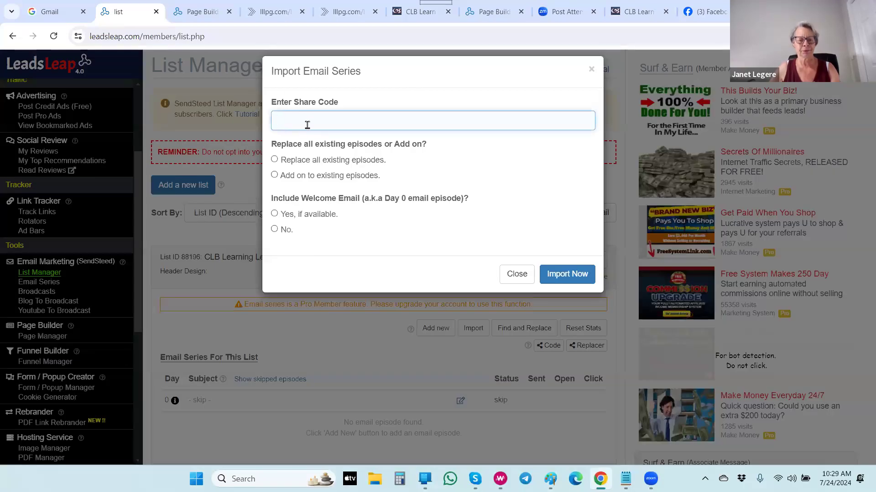
{"action": "key", "text": "ctrl+v"}
- Import the series with Replace all and welcome email Yes; dismiss the Pro Member refusal
{"action": "left_click", "coordinate": [274, 159]}
{"action": "left_click", "coordinate": [274, 214]}
{"action": "left_click", "coordinate": [565, 273]}
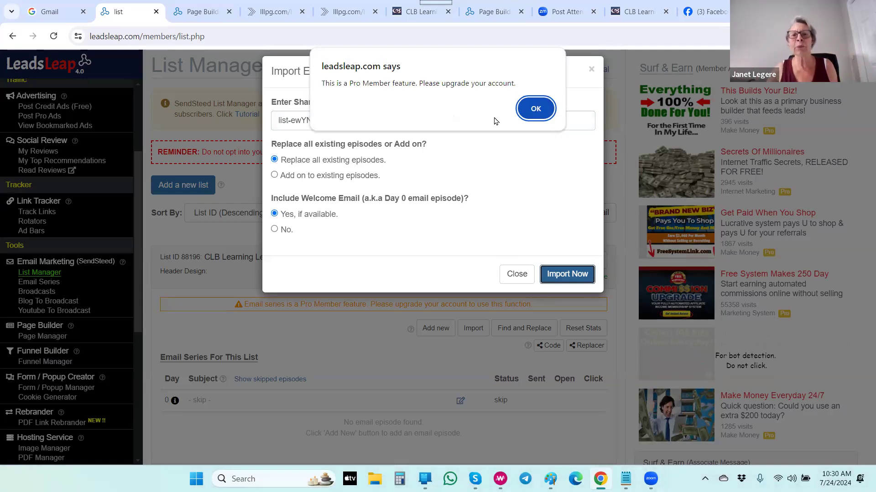
{"action": "left_click", "coordinate": [533, 108]}
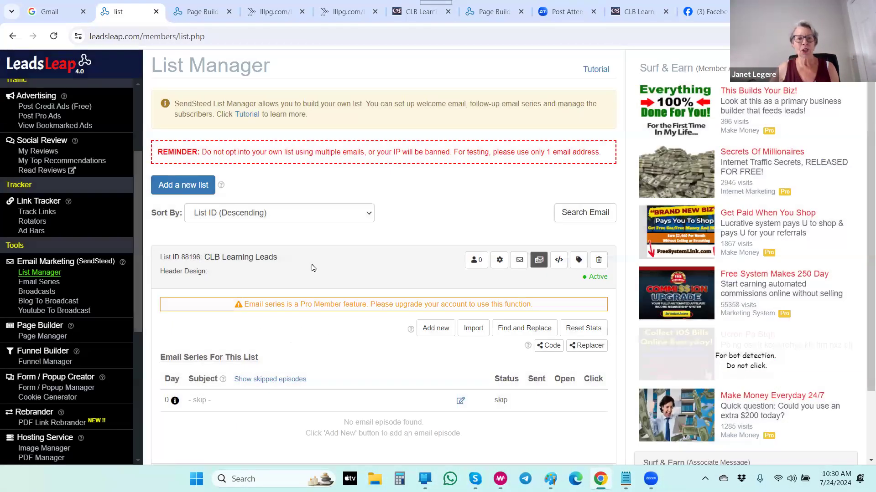
- Try adding a new email episode to the series and dismiss the Pro feature alert
{"action": "left_click", "coordinate": [520, 260]}
{"action": "left_click", "coordinate": [538, 261]}
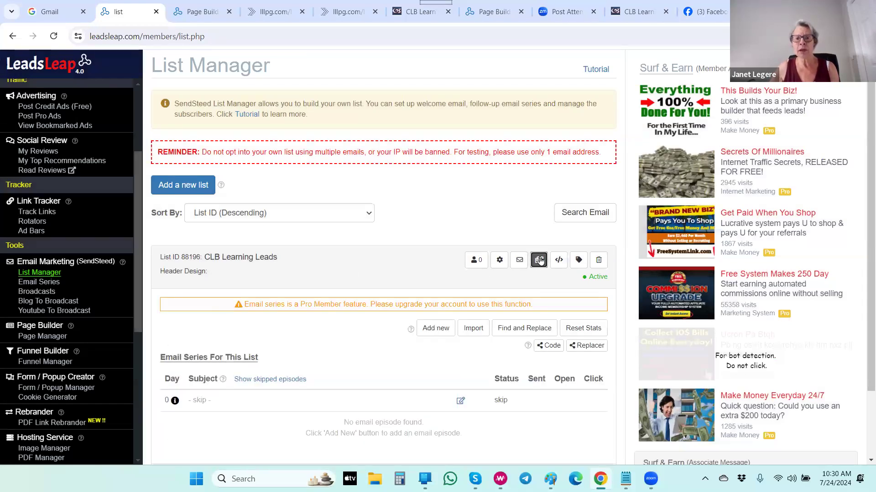
{"action": "left_click", "coordinate": [431, 328]}
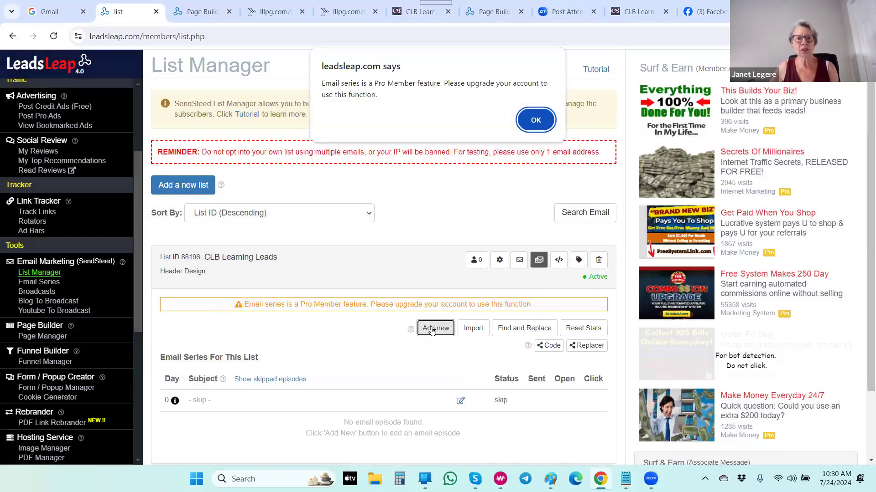
{"action": "left_click", "coordinate": [531, 119]}
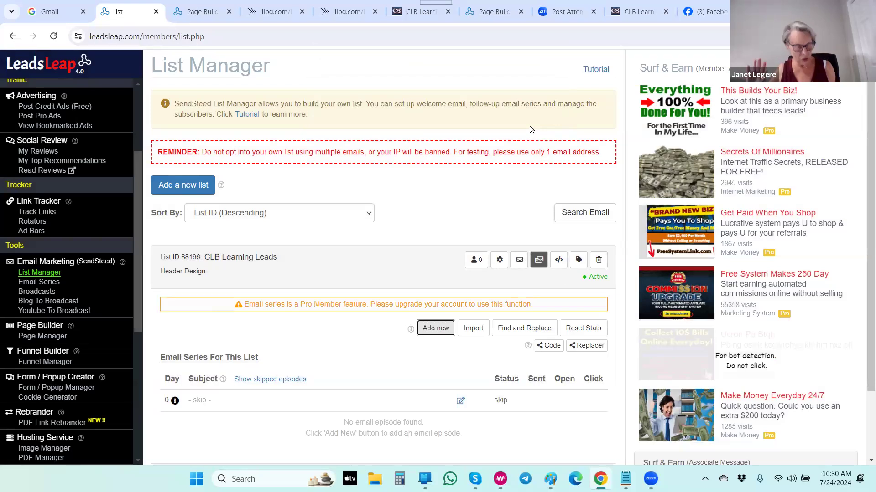
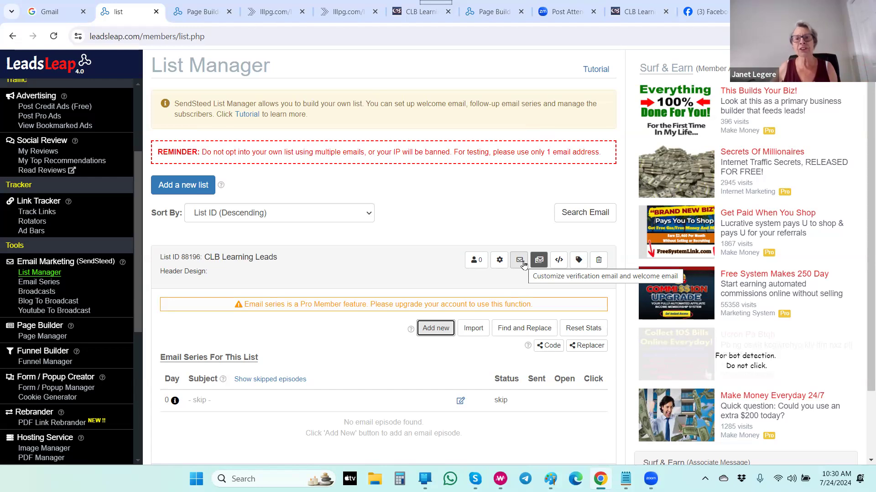
- Turn on the list's welcome email and set its subject to 'Thanks ~firstname~, for Subscribing'
{"action": "left_click", "coordinate": [520, 261]}
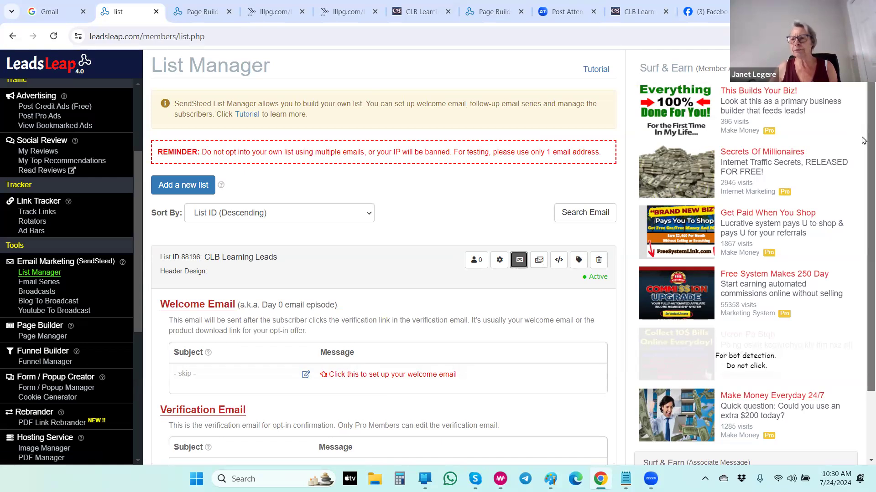
{"action": "scroll", "coordinate": [863, 140], "scroll_direction": "down", "scroll_amount": 1}
{"action": "left_click", "coordinate": [306, 312]}
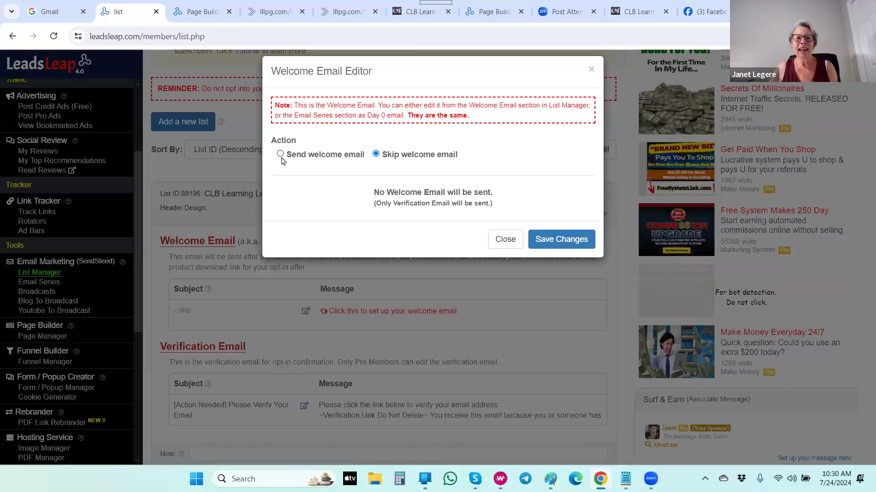
{"action": "left_click", "coordinate": [280, 154]}
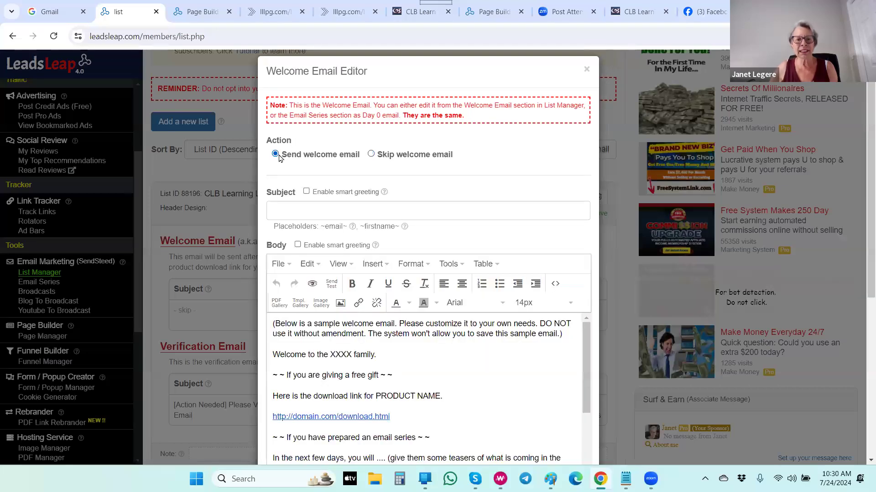
{"action": "left_click", "coordinate": [289, 211]}
{"action": "type", "text": "list-1wYNZwGfGGu"}
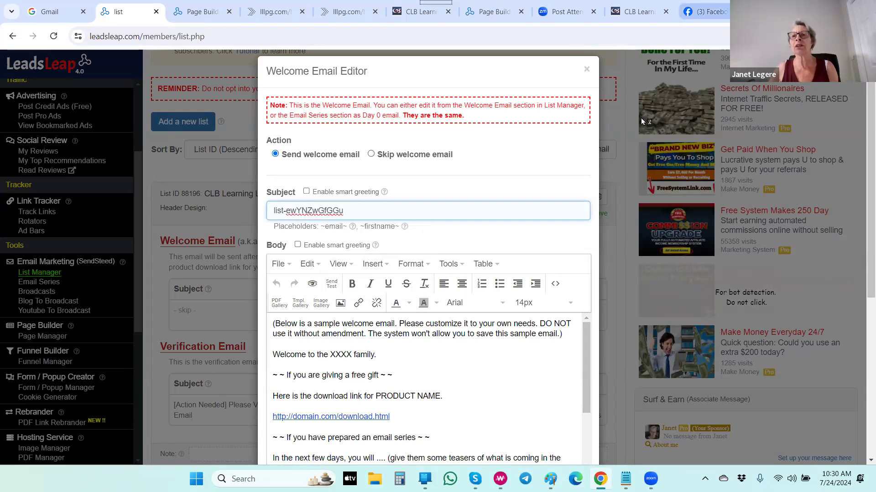
{"action": "left_click", "coordinate": [626, 479]}
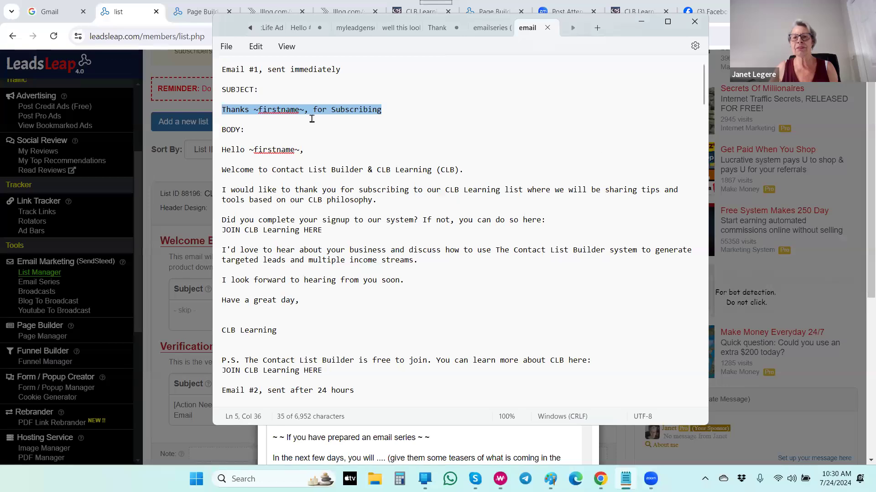
{"action": "left_click", "coordinate": [176, 194]}
{"action": "triple_click", "coordinate": [353, 208]}
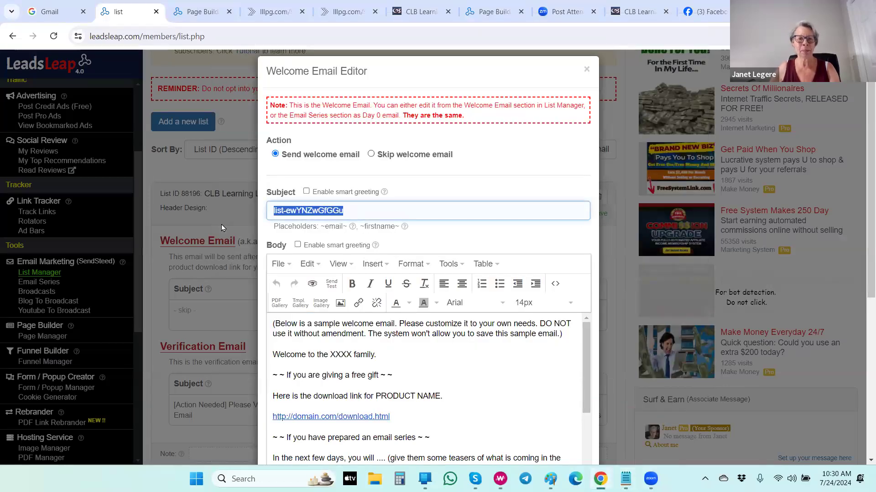
{"action": "type", "text": "Thanks ~firstname~, for Subscribing"}
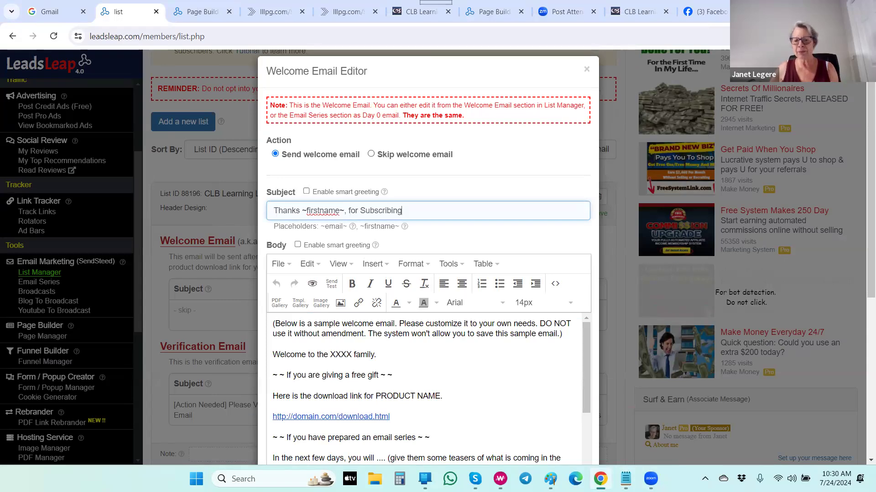
- Replace the sample body with the CLB welcome message from the notes and save the email
{"action": "left_click", "coordinate": [626, 479]}
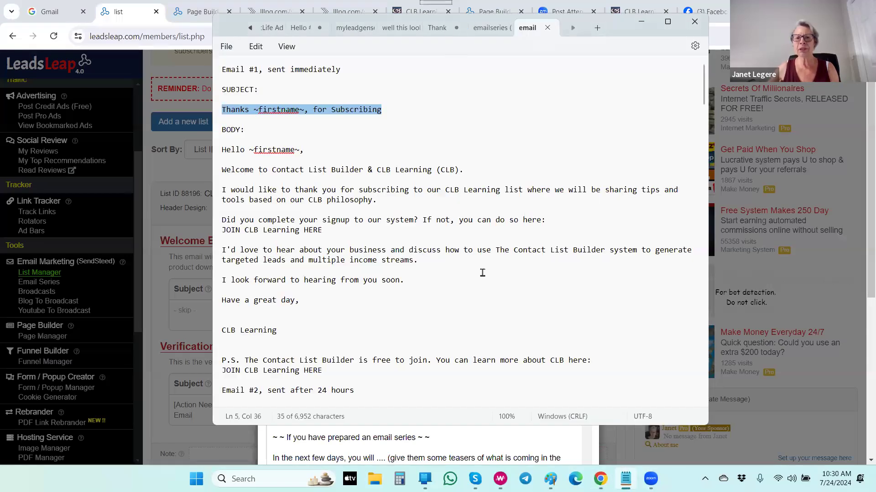
{"action": "left_click_drag", "start_coordinate": [222, 147], "coordinate": [320, 337]}
{"action": "key", "text": "ctrl+c"}
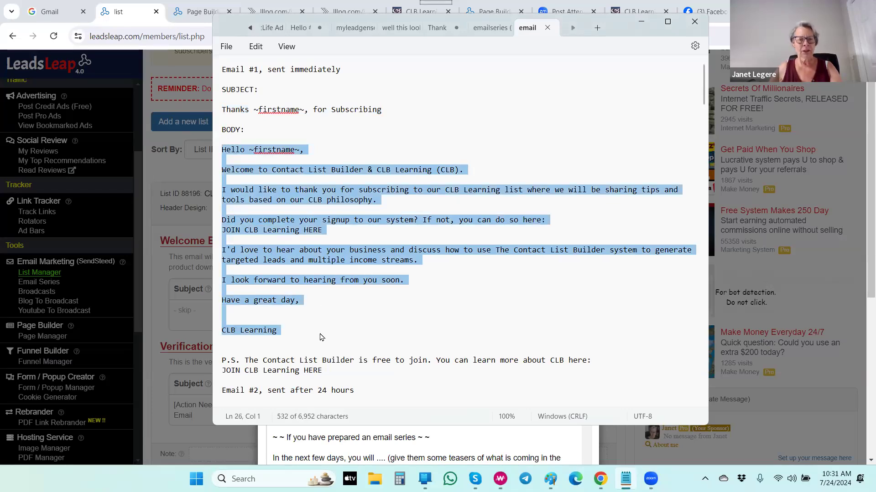
{"action": "left_click", "coordinate": [187, 315]}
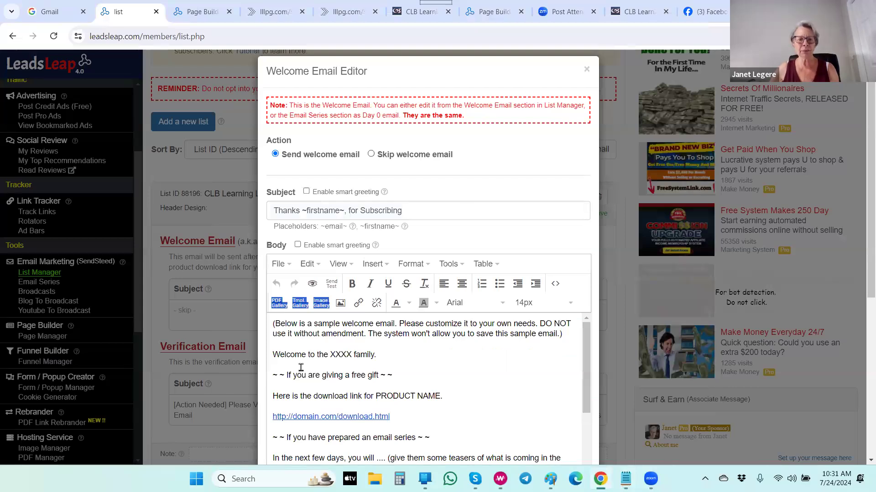
{"action": "left_click", "coordinate": [318, 346]}
{"action": "key", "text": "ctrl+a"}
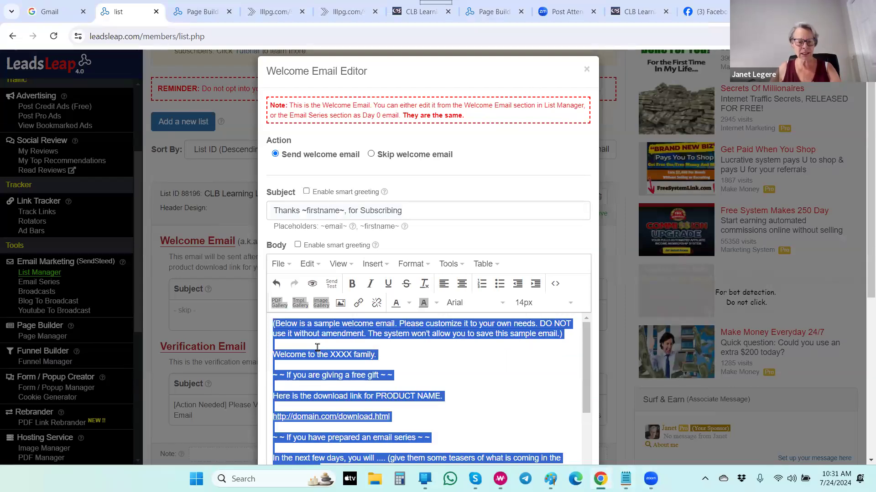
{"action": "key", "text": "ctrl+v"}
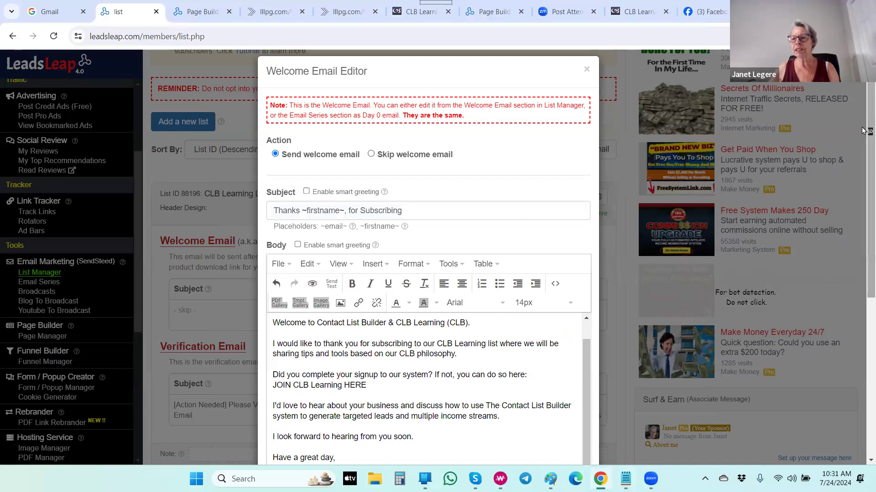
{"action": "scroll", "coordinate": [864, 294], "scroll_direction": "down", "scroll_amount": 4}
{"action": "scroll", "coordinate": [864, 294], "scroll_direction": "down", "scroll_amount": 2}
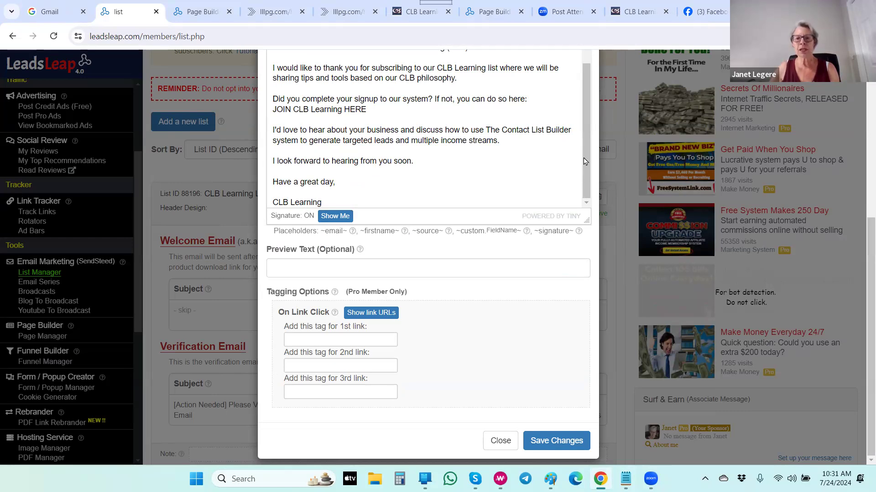
{"action": "scroll", "coordinate": [586, 136], "scroll_direction": "up", "scroll_amount": 1}
{"action": "scroll", "coordinate": [578, 176], "scroll_direction": "down", "scroll_amount": 1}
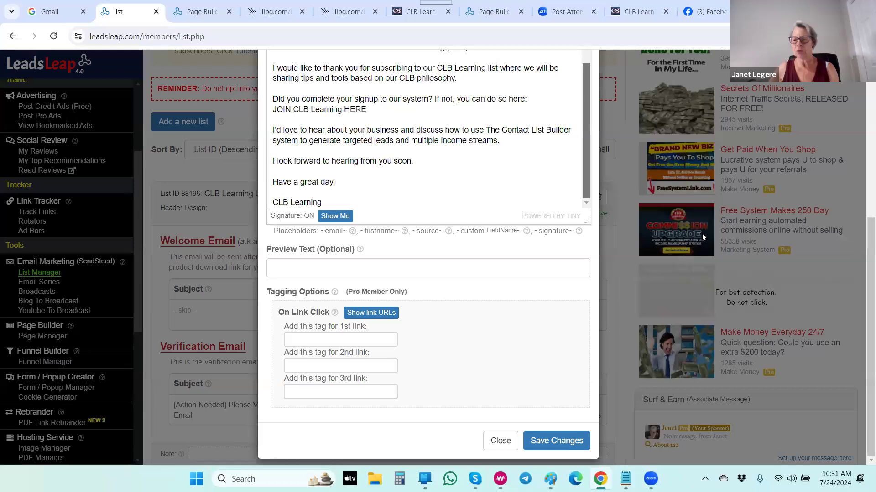
{"action": "scroll", "coordinate": [865, 219], "scroll_direction": "up", "scroll_amount": 6}
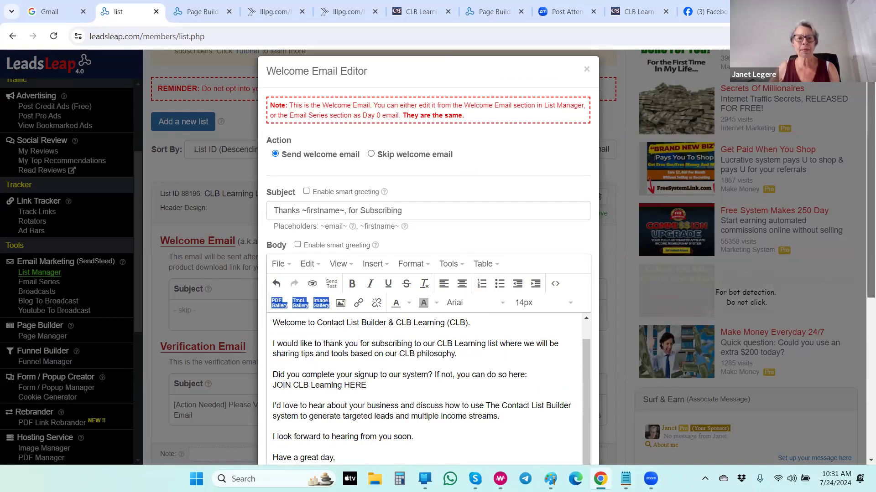
{"action": "scroll", "coordinate": [843, 227], "scroll_direction": "down", "scroll_amount": 6}
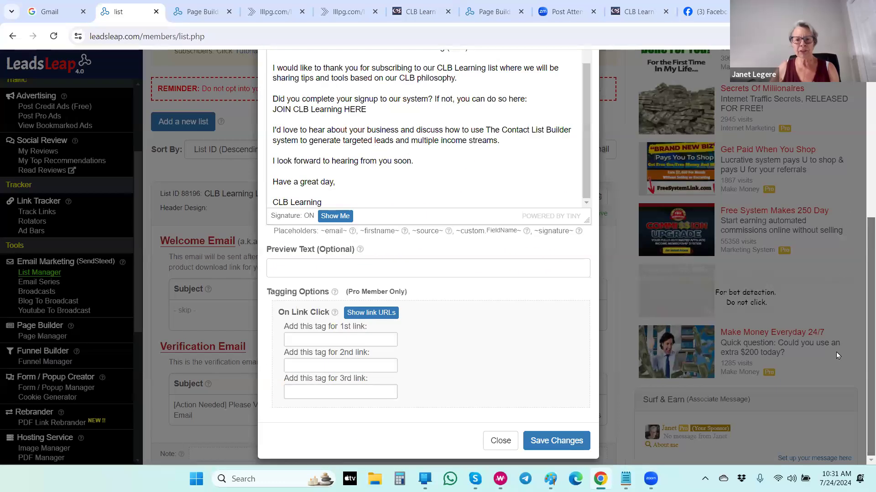
{"action": "left_click", "coordinate": [552, 439]}
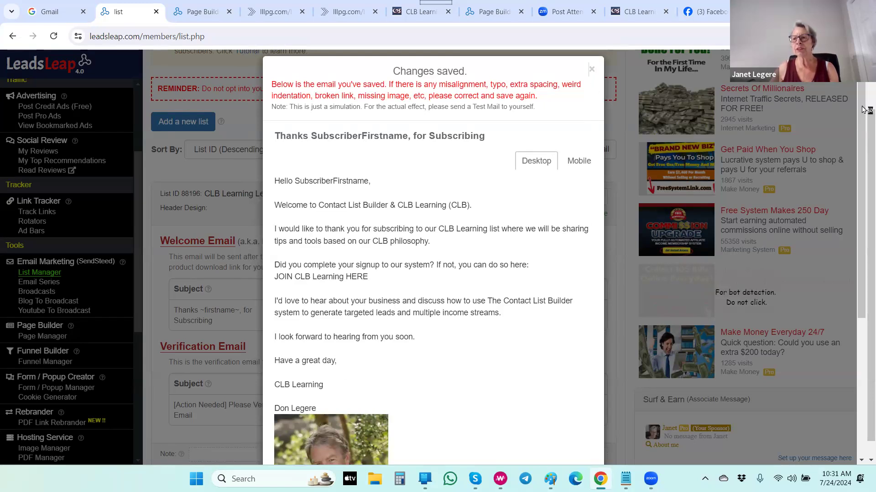
- Review the saved 'Thanks ~firstname~, for Subscribing' preview, close it, and show the welcome email summary again
{"action": "scroll", "coordinate": [844, 223], "scroll_direction": "down", "scroll_amount": 5}
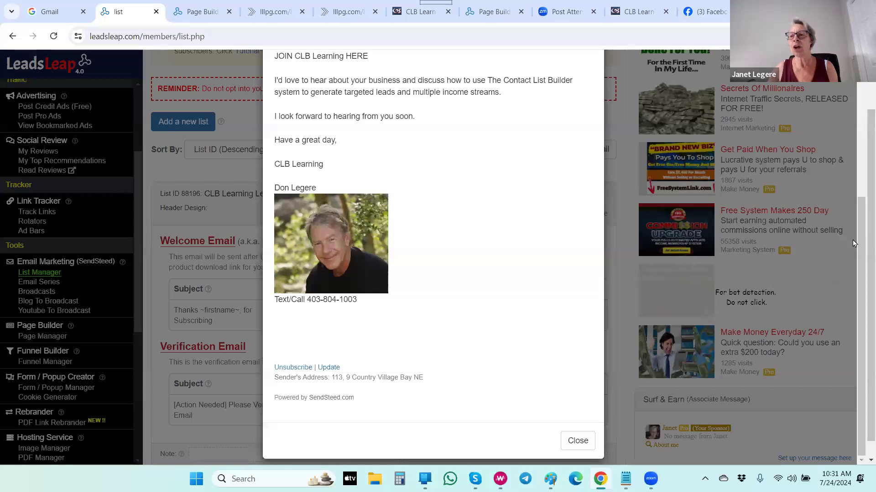
{"action": "left_click_drag", "start_coordinate": [859, 242], "coordinate": [857, 279]}
{"action": "left_click", "coordinate": [858, 279]}
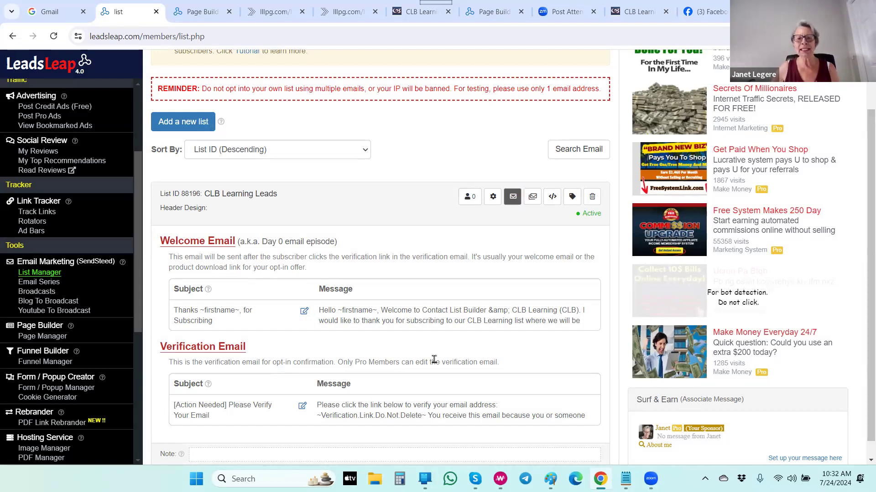
{"action": "scroll", "coordinate": [861, 223], "scroll_direction": "down", "scroll_amount": 1}
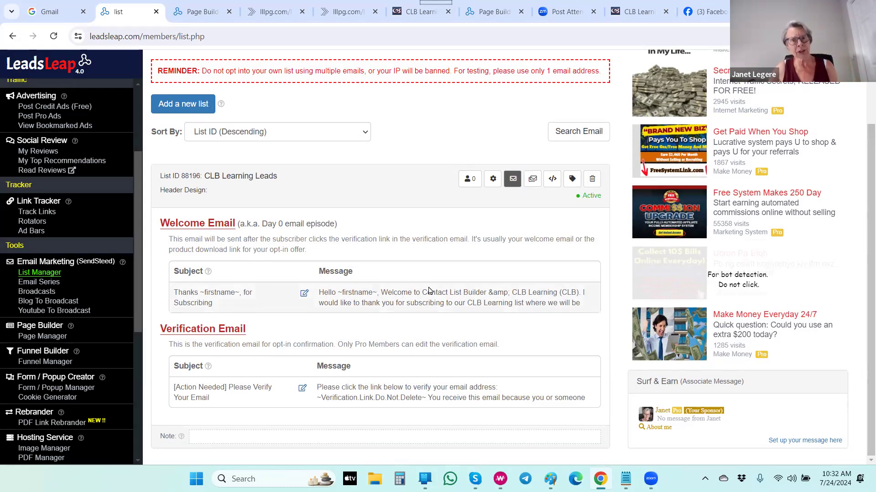
{"action": "left_click", "coordinate": [513, 179]}
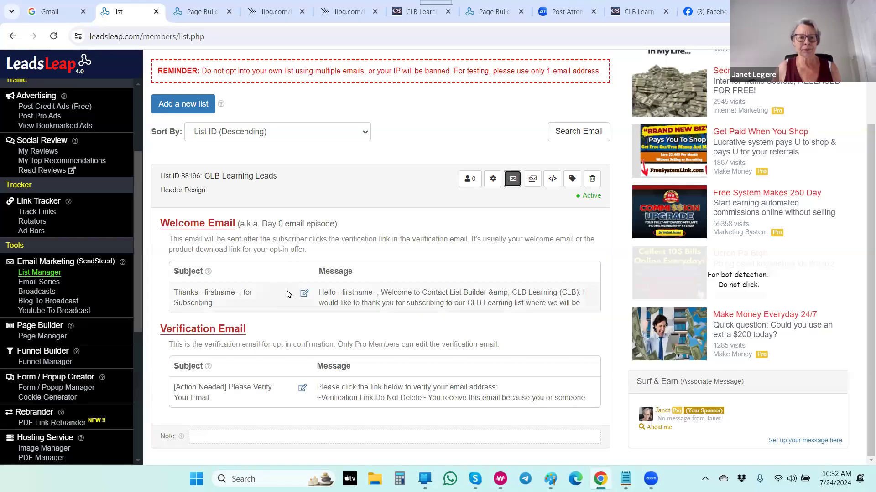
- Reopen the welcome email editor and select the 'JOIN CLB Learning HERE' line in the body
{"action": "left_click", "coordinate": [304, 293]}
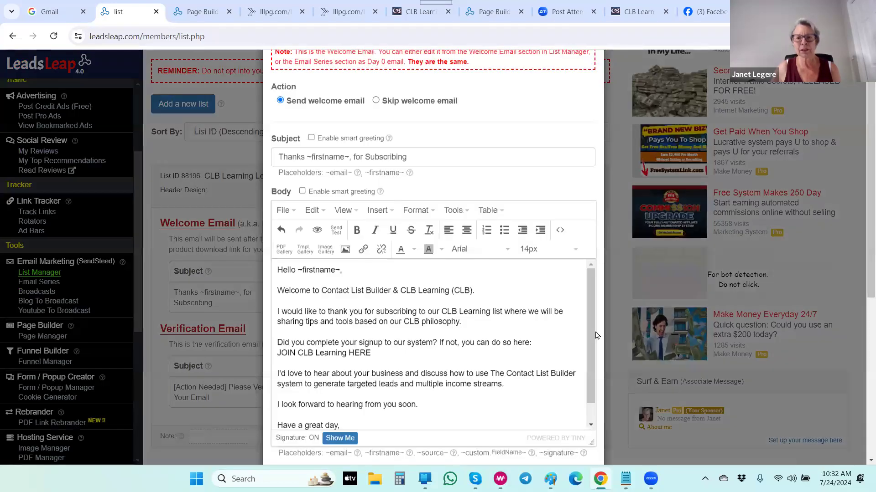
{"action": "left_click_drag", "start_coordinate": [593, 339], "coordinate": [587, 409]}
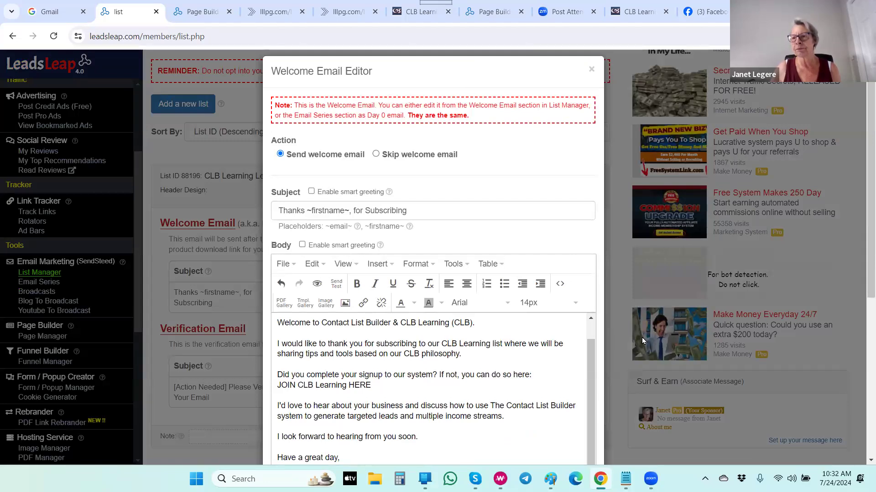
{"action": "left_click_drag", "start_coordinate": [869, 209], "coordinate": [848, 383]}
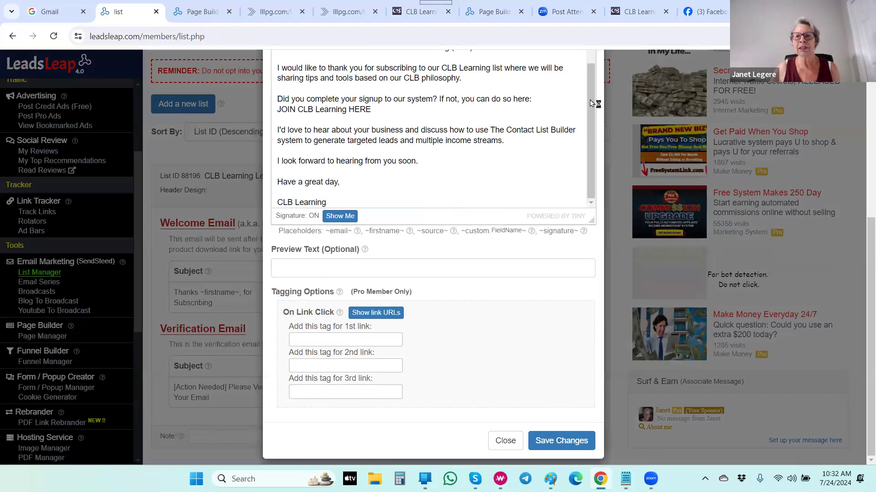
{"action": "scroll", "coordinate": [280, 123], "scroll_direction": "up", "scroll_amount": 1}
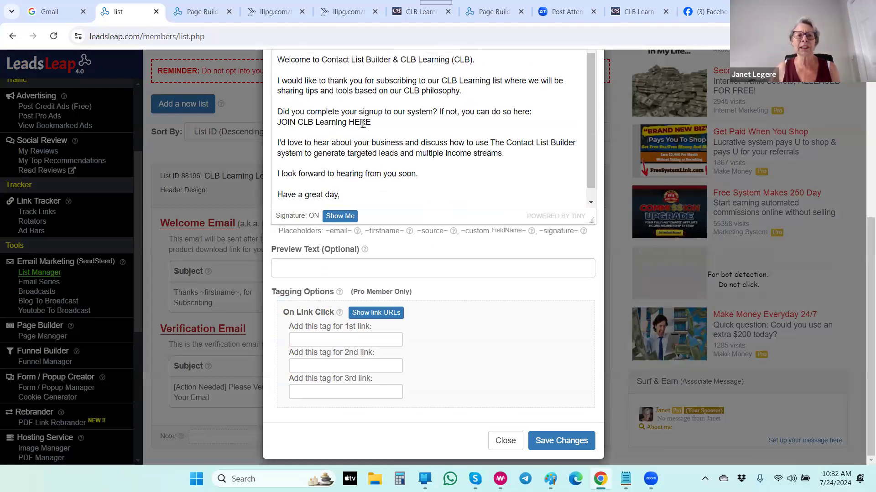
{"action": "left_click_drag", "start_coordinate": [371, 124], "coordinate": [276, 123]}
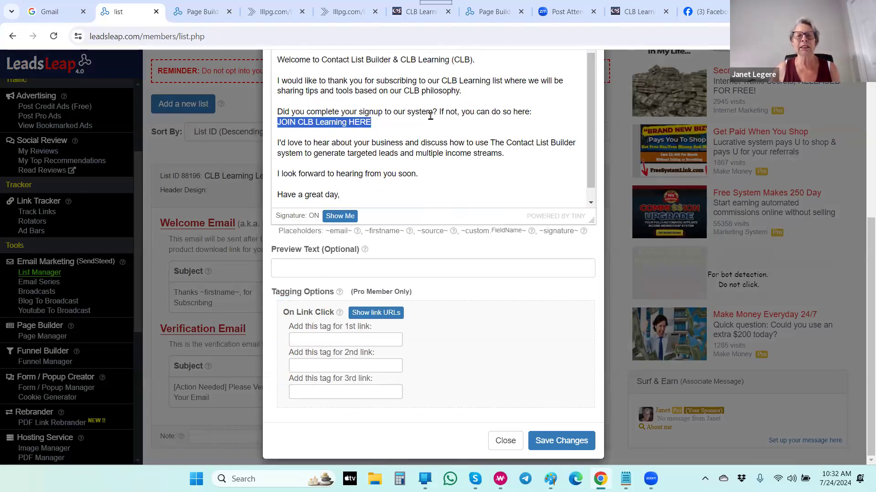
{"action": "left_click", "coordinate": [626, 6]}
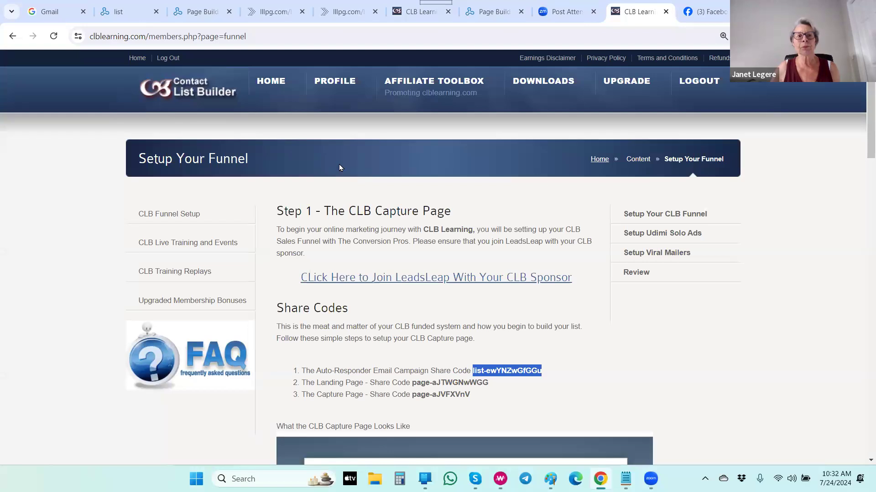
{"action": "left_click", "coordinate": [172, 60]}
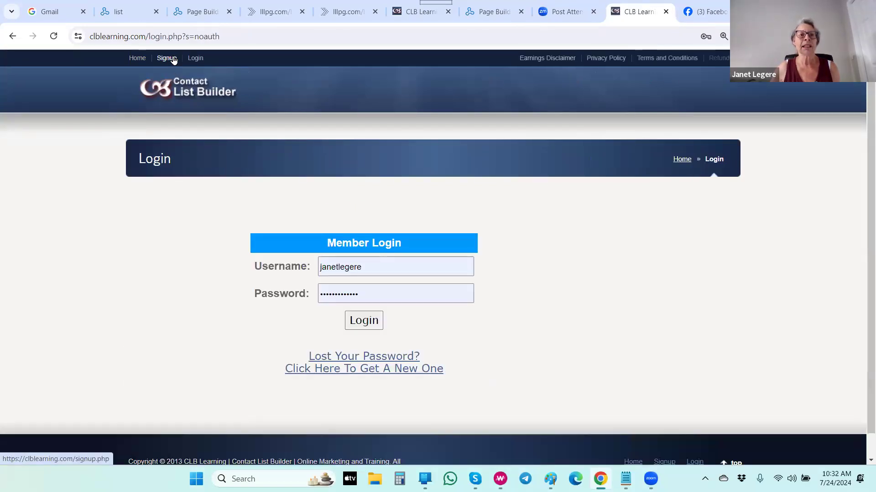
{"action": "left_click", "coordinate": [273, 10]}
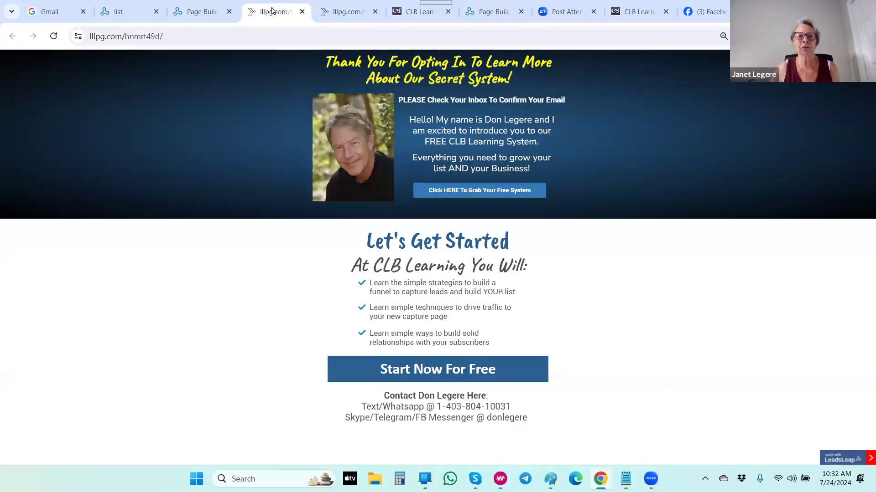
{"action": "right_click", "coordinate": [501, 199]}
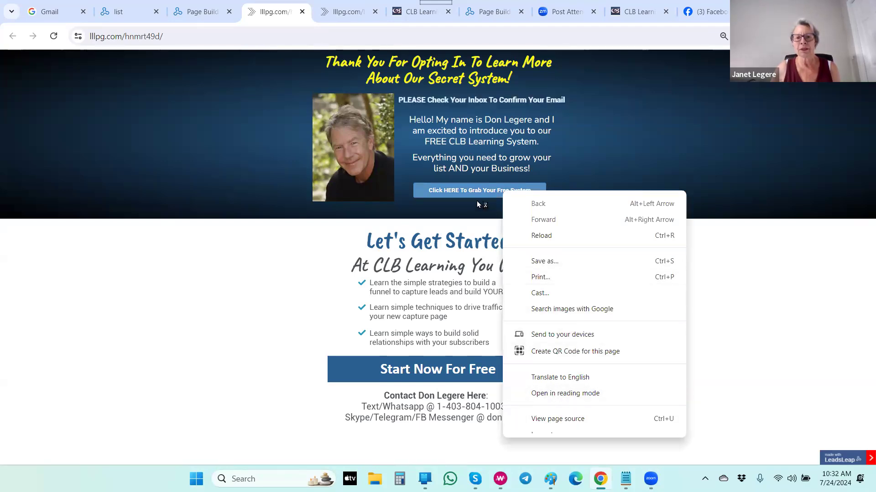
{"action": "left_click", "coordinate": [486, 192]}
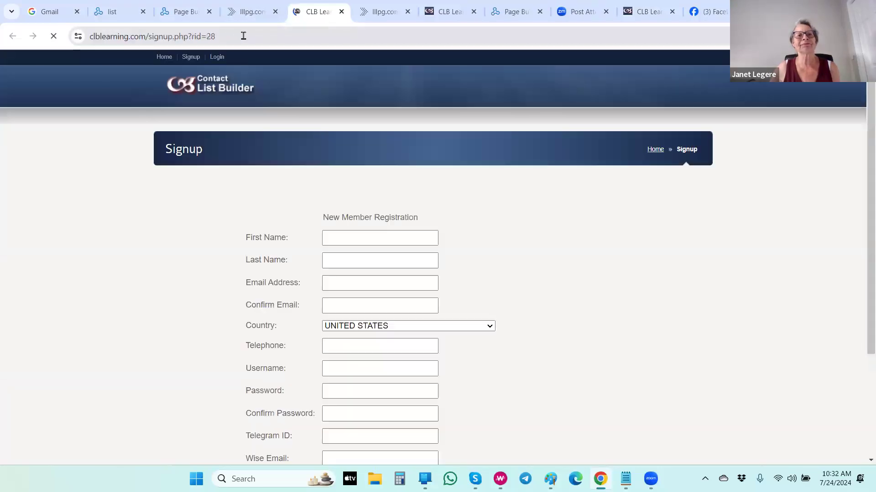
{"action": "left_click", "coordinate": [241, 36]}
{"action": "right_click", "coordinate": [242, 36]}
{"action": "left_click", "coordinate": [279, 141]}
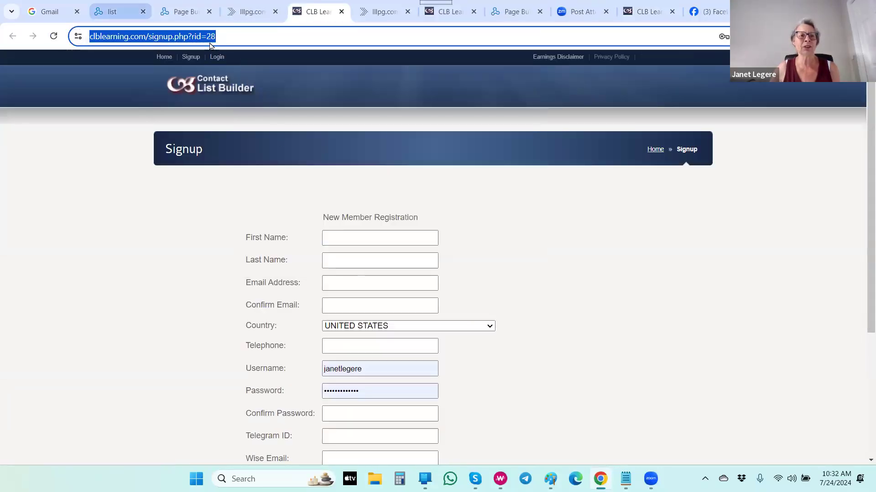
{"action": "left_click", "coordinate": [114, 14]}
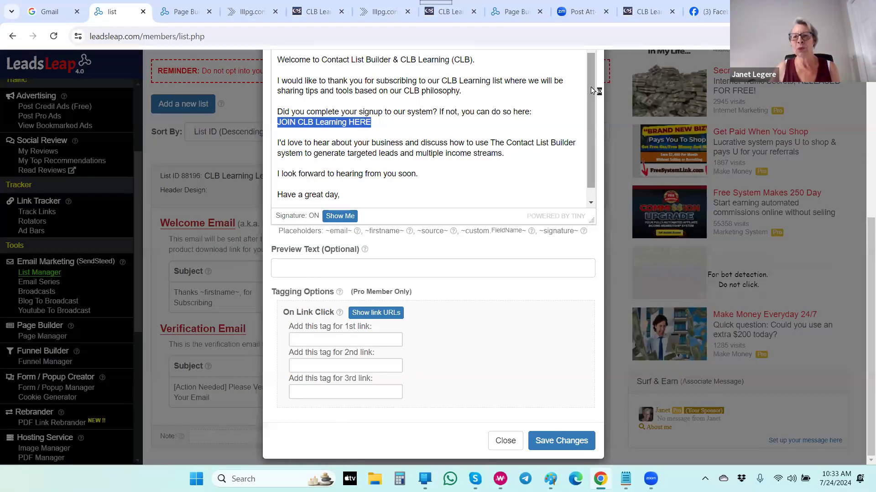
{"action": "left_click_drag", "start_coordinate": [863, 277], "coordinate": [863, 157]}
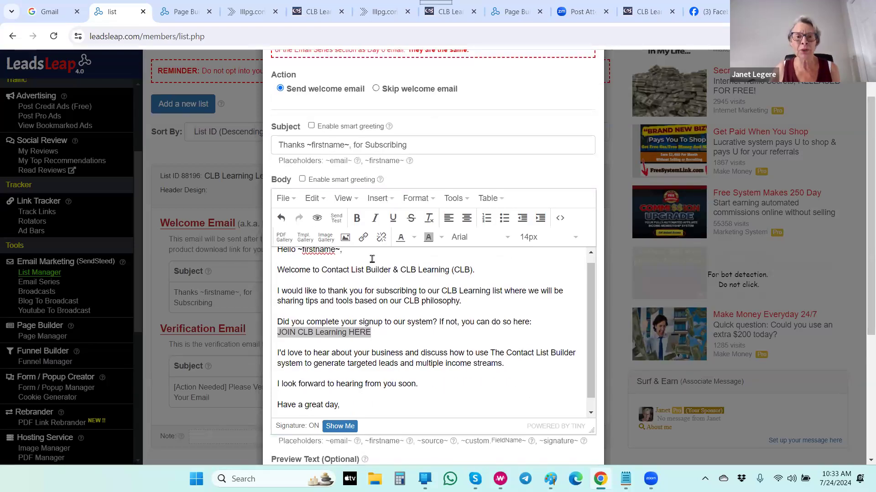
{"action": "left_click", "coordinate": [363, 237]}
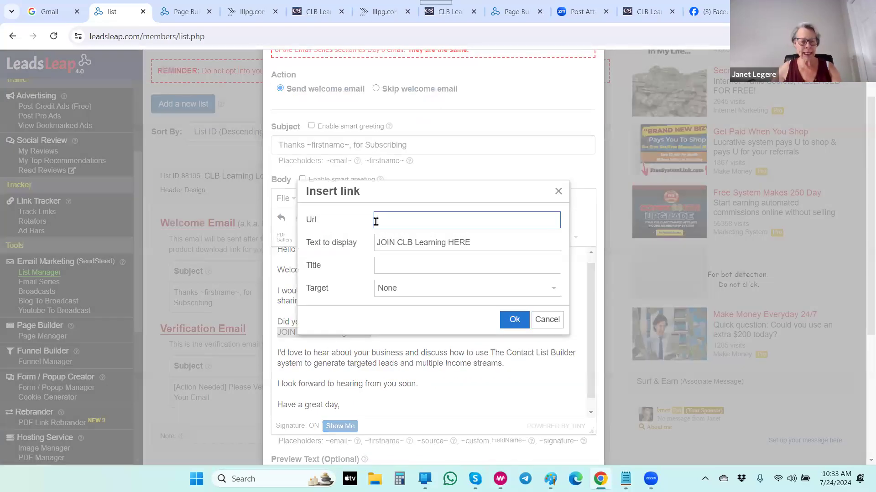
{"action": "key", "text": "ctrl+v"}
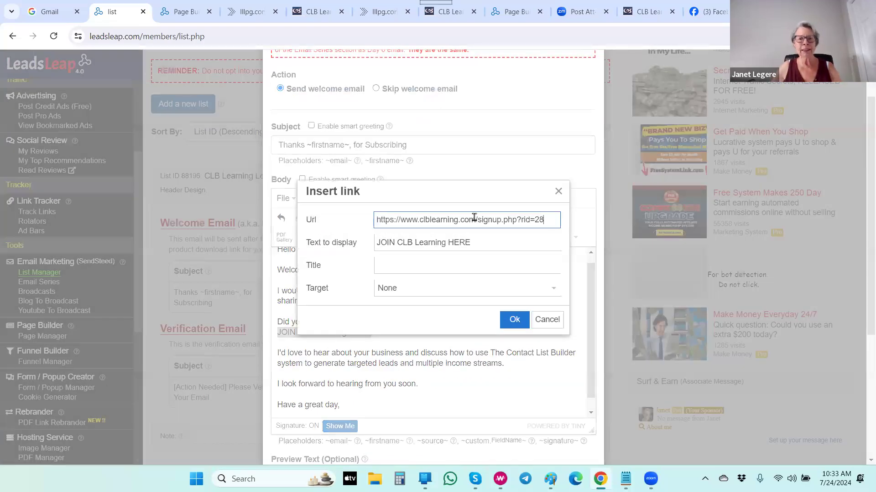
{"action": "left_click", "coordinate": [514, 321]}
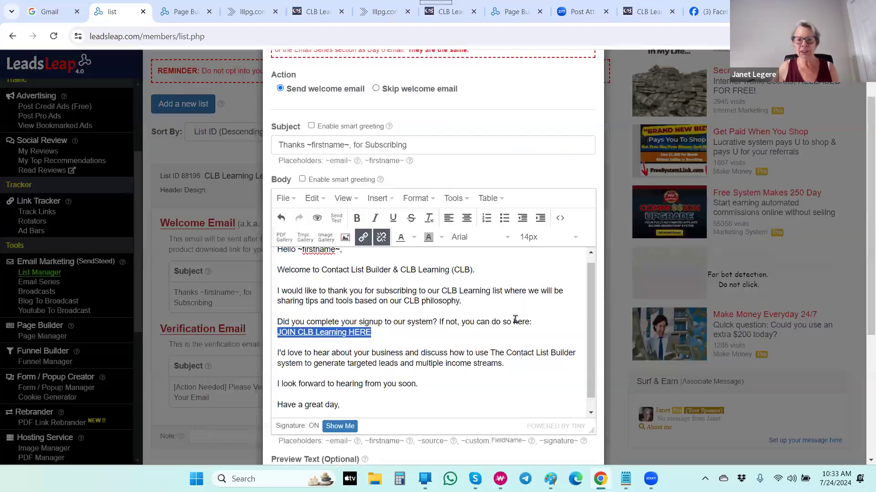
{"action": "left_click", "coordinate": [358, 218]}
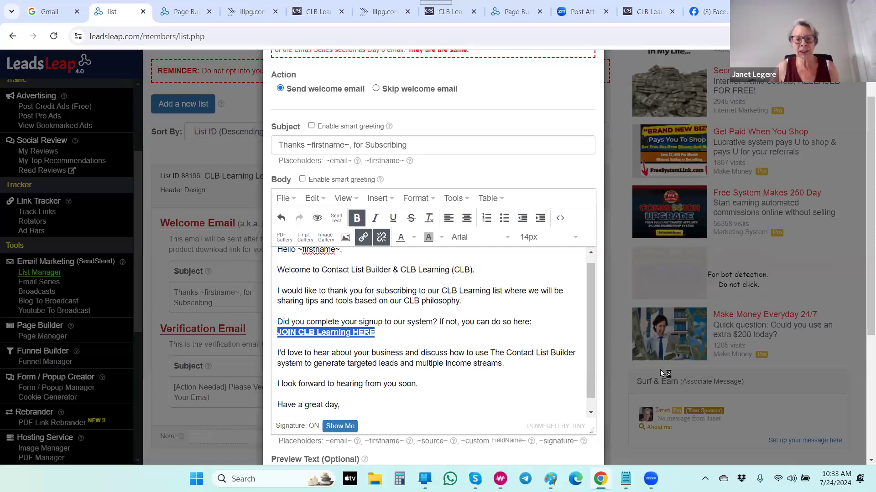
{"action": "left_click_drag", "start_coordinate": [591, 302], "coordinate": [582, 376]}
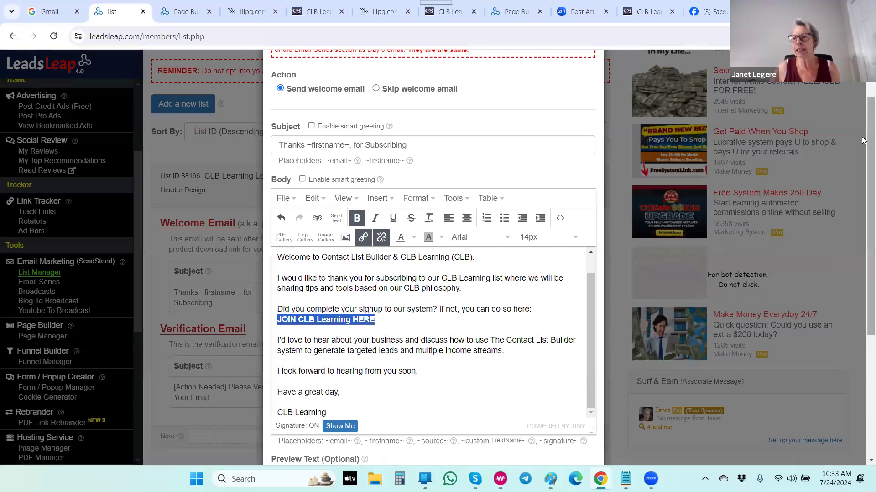
{"action": "left_click_drag", "start_coordinate": [867, 141], "coordinate": [840, 300]}
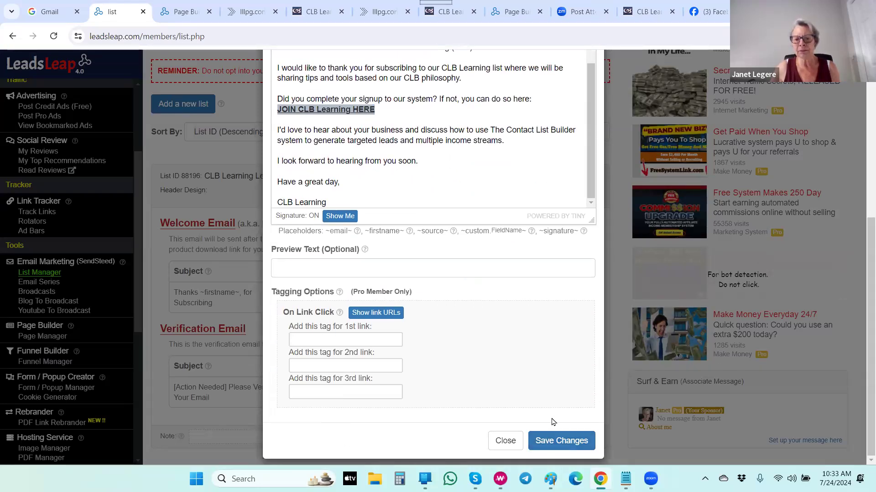
- Save the linked welcome email, close the saved preview, and go to Page Manager
{"action": "left_click", "coordinate": [557, 439]}
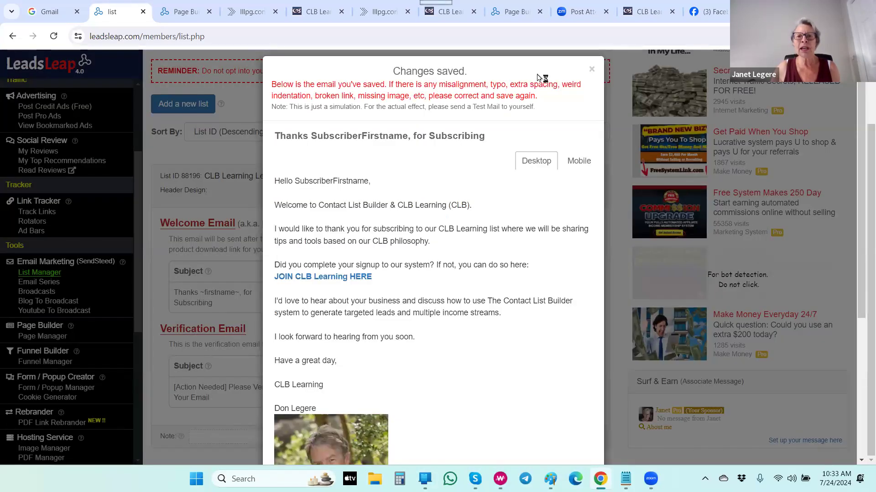
{"action": "left_click", "coordinate": [588, 71]}
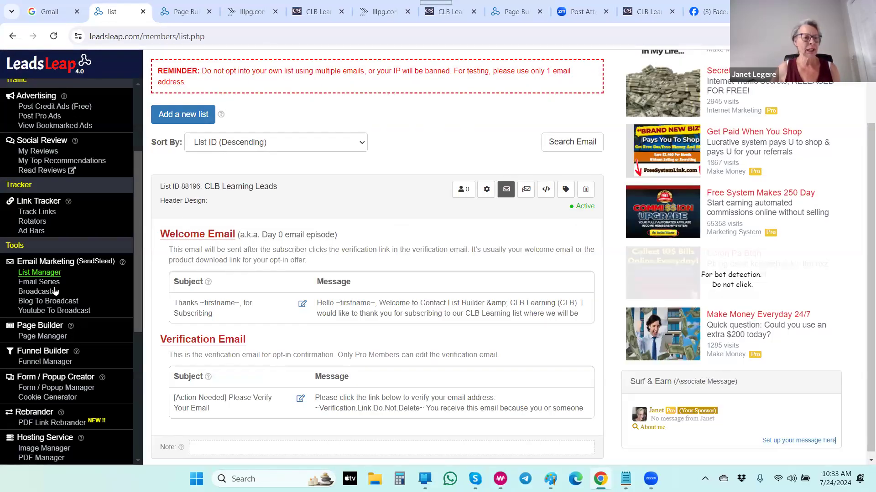
{"action": "left_click", "coordinate": [37, 340]}
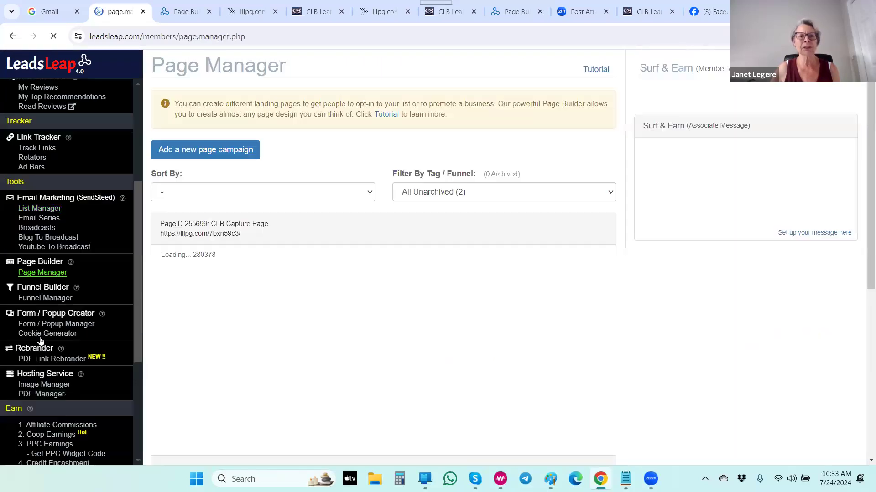
- Opt in on the CLB capture page with a test first name and the test Gmail address, then dismiss the popup
{"action": "left_click", "coordinate": [221, 237]}
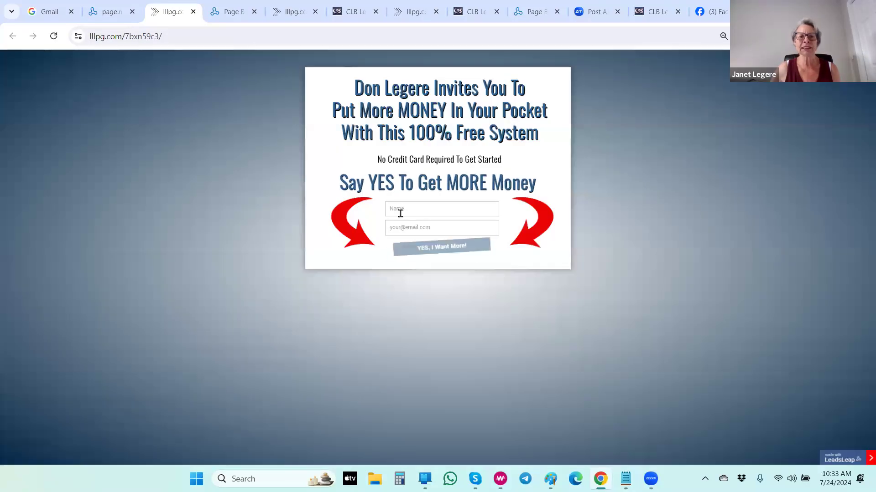
{"action": "left_click", "coordinate": [409, 209]}
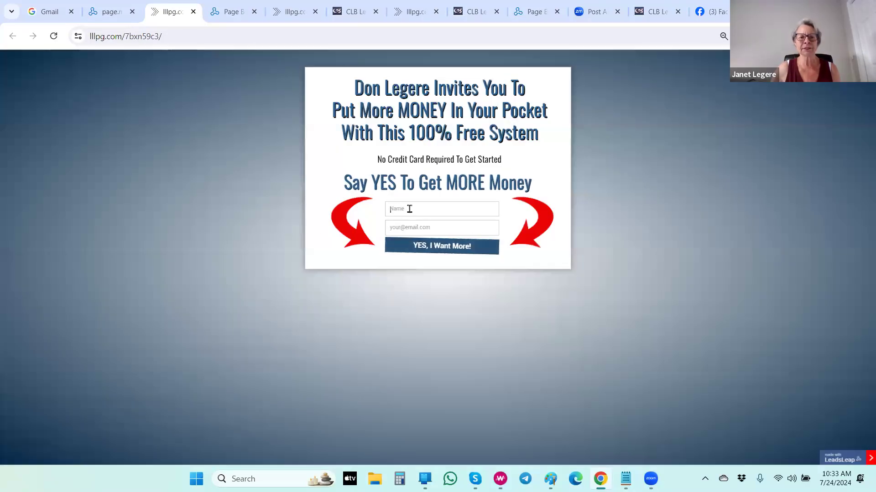
{"action": "type", "text": "Janet"}
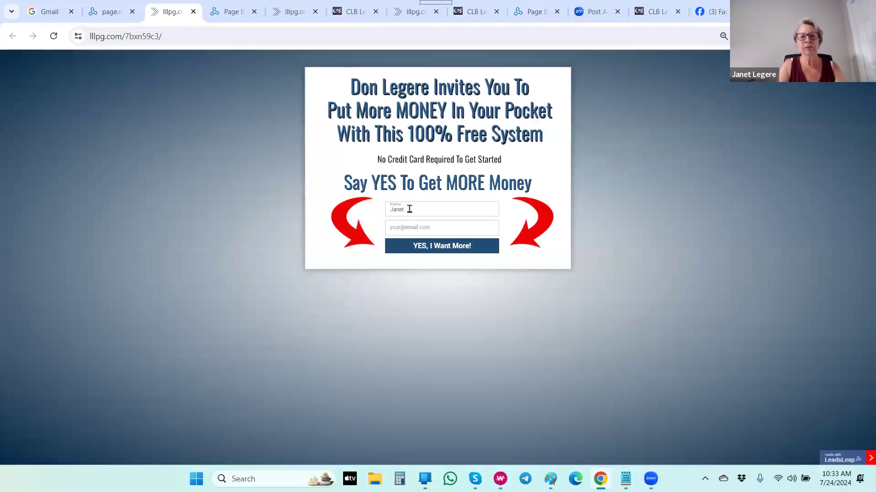
{"action": "left_click", "coordinate": [421, 223]}
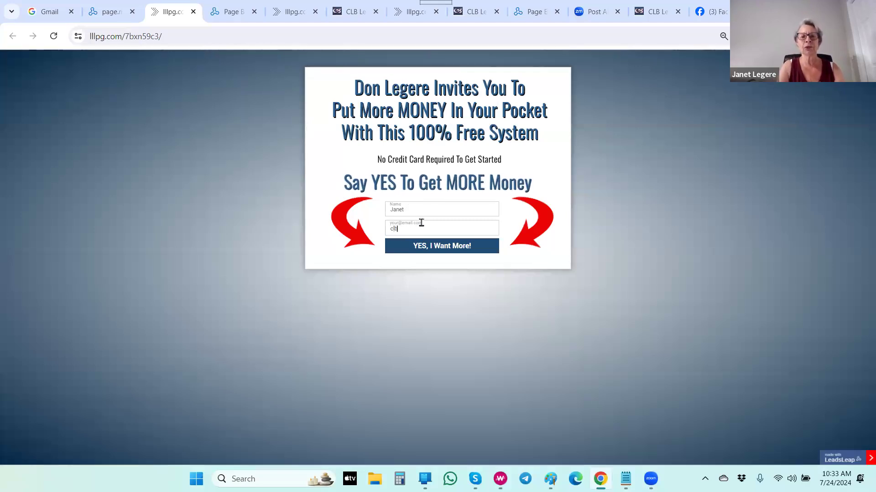
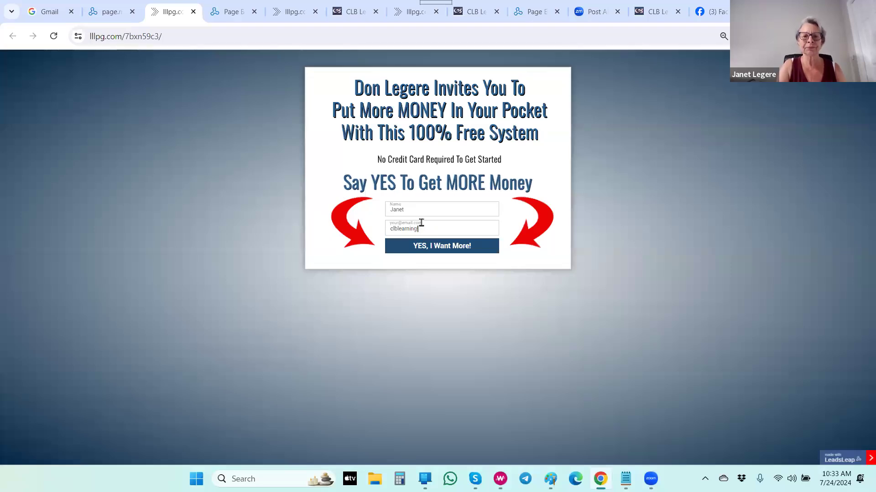
{"action": "key", "text": "ctrl+plus"}
{"action": "key", "text": "ctrl+plus"}
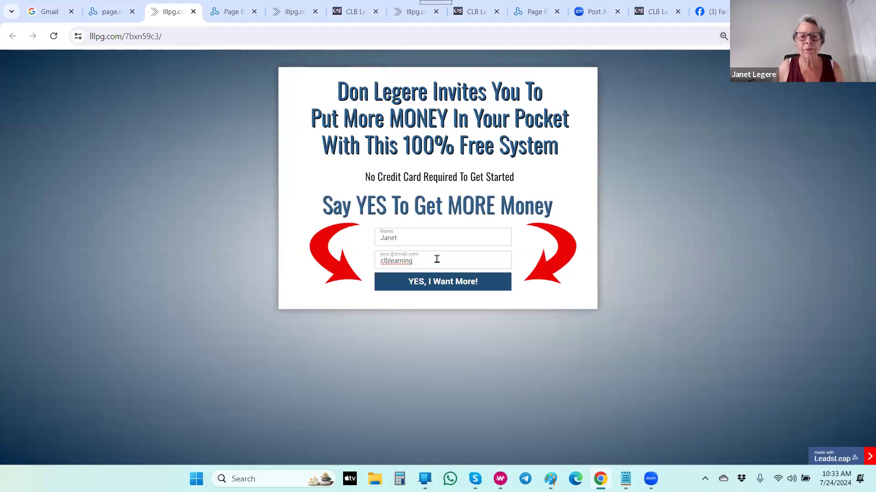
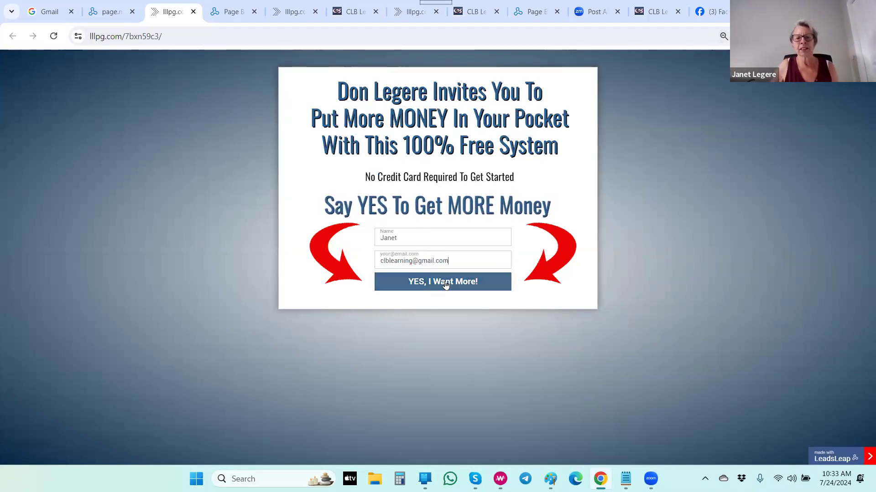
{"action": "left_click", "coordinate": [437, 281]}
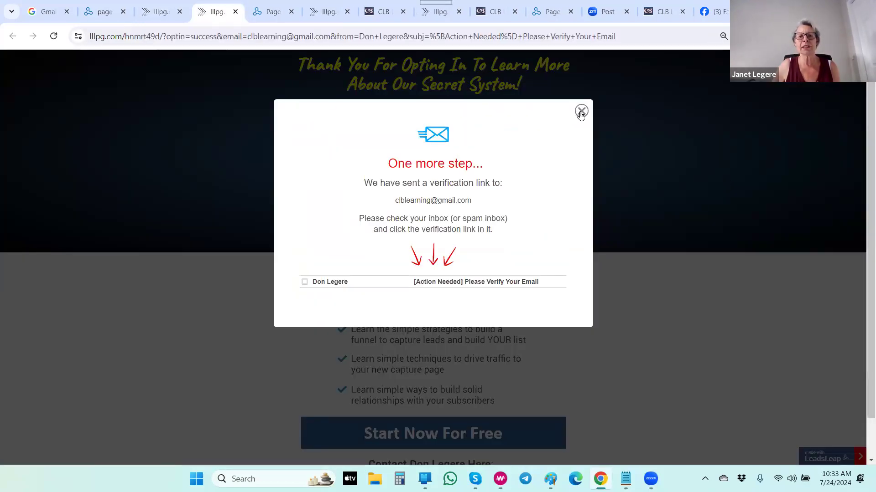
{"action": "left_click", "coordinate": [581, 111]}
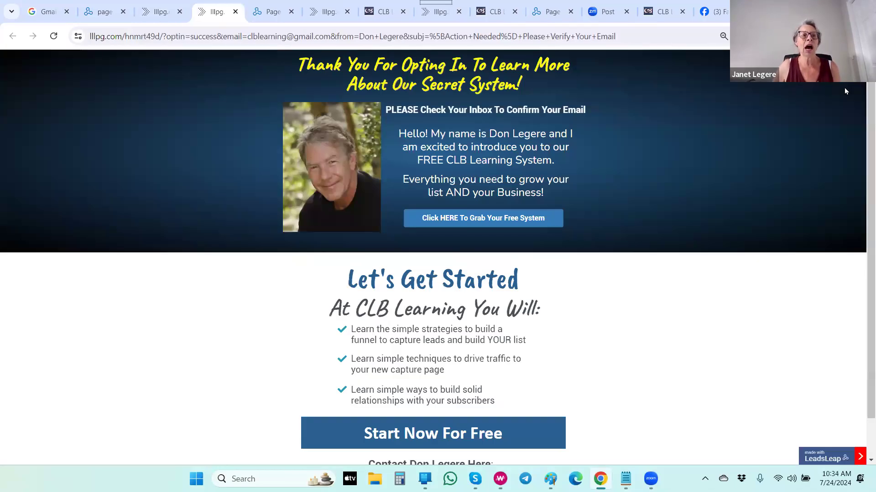
- Sign in to the test Gmail account, passing the 'I'm not a robot' check and entering the password
{"action": "left_click", "coordinate": [32, 8]}
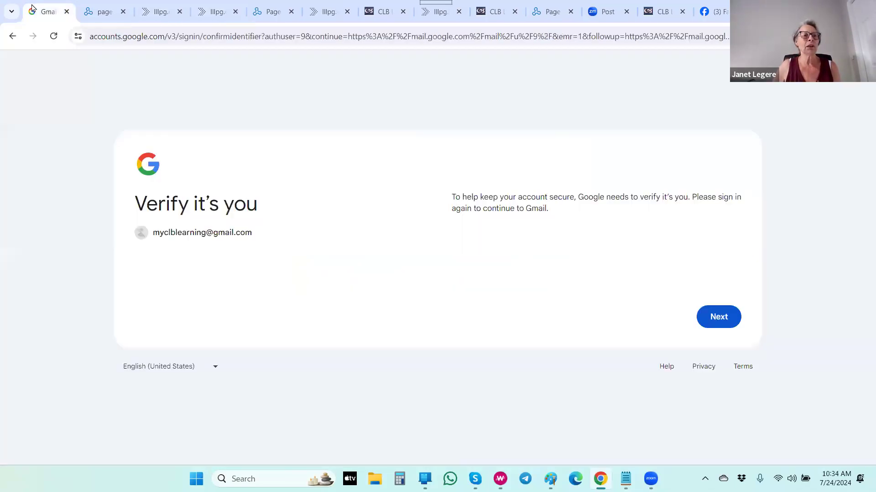
{"action": "left_click", "coordinate": [56, 34]}
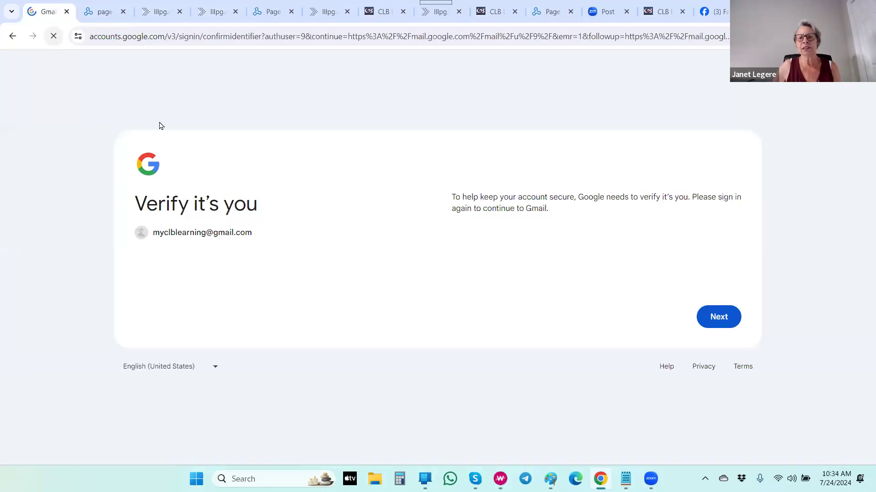
{"action": "left_click", "coordinate": [714, 318]}
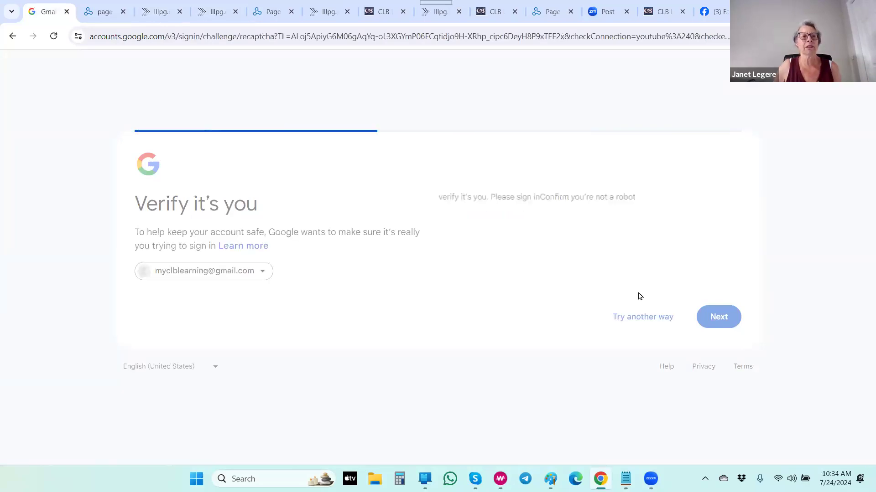
{"action": "left_click", "coordinate": [466, 237]}
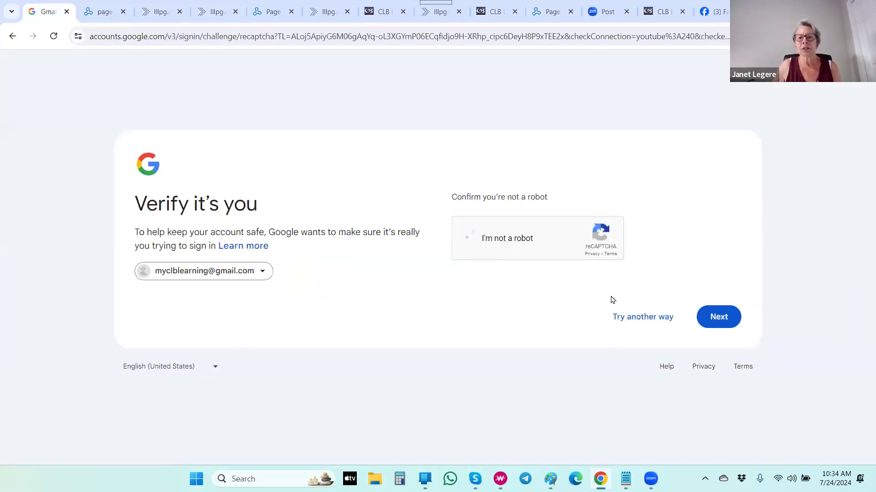
{"action": "left_click", "coordinate": [720, 324]}
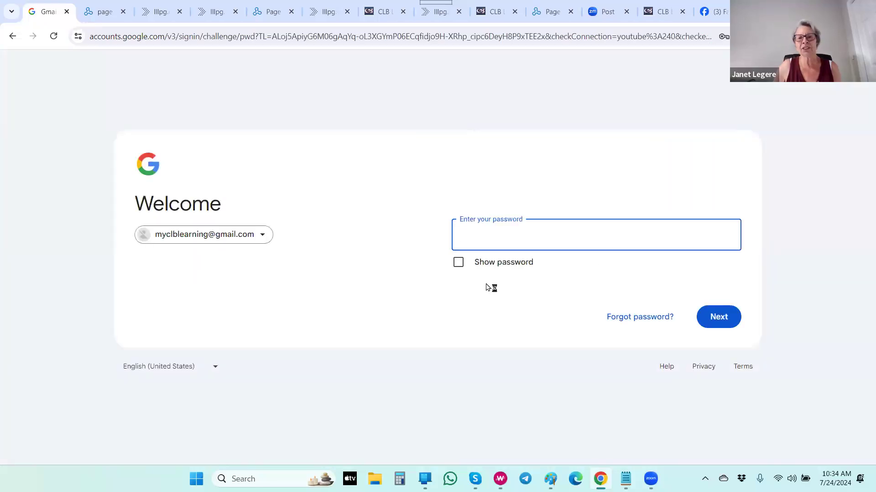
{"action": "left_click", "coordinate": [487, 228]}
{"action": "type", "text": "••"}
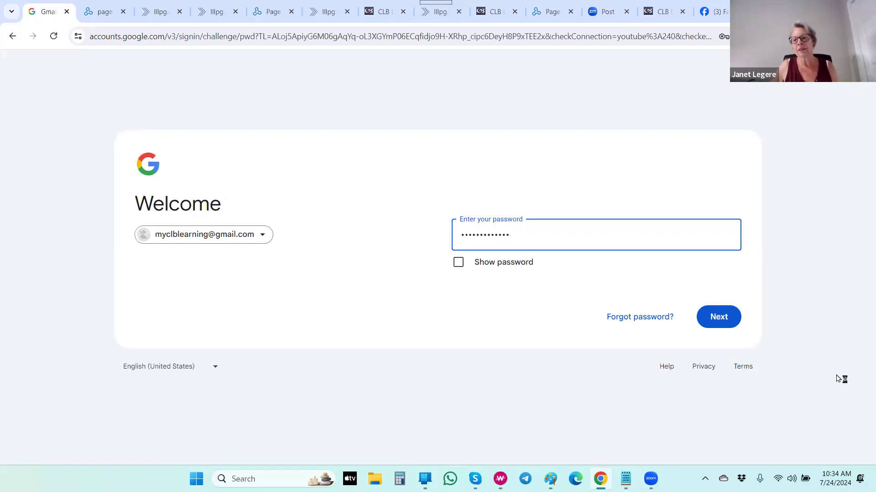
{"action": "left_click", "coordinate": [716, 325]}
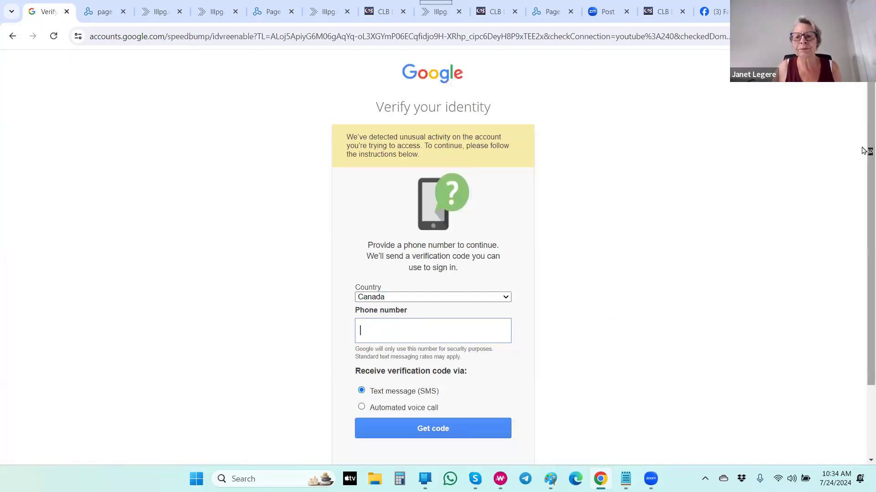
{"action": "left_click_drag", "start_coordinate": [863, 151], "coordinate": [864, 324]}
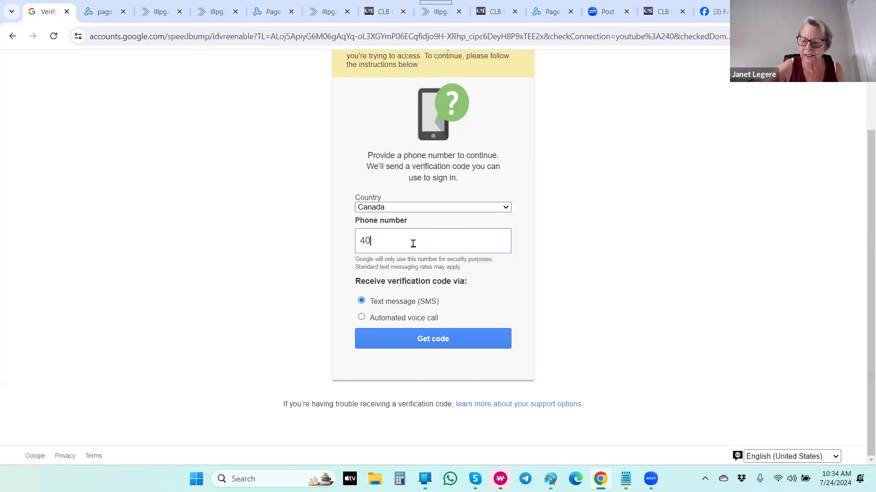
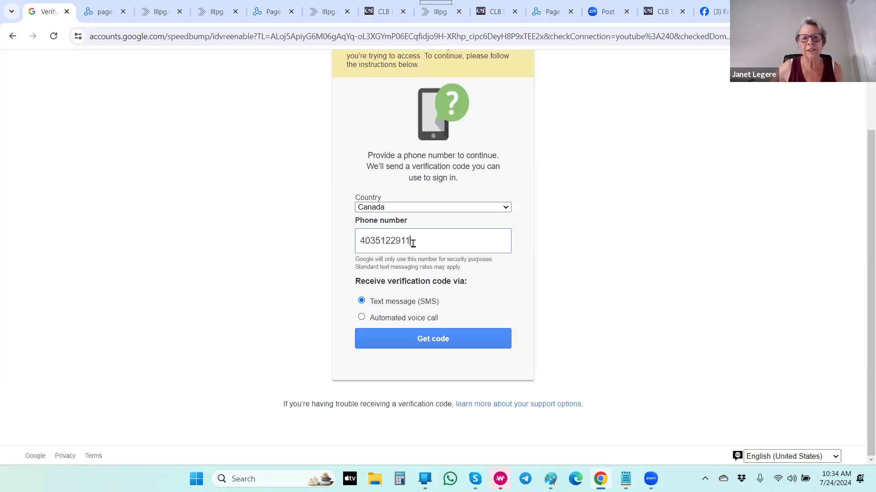
- Verify identity with a phone number and the texted code, then decline the account suggestions
{"action": "left_click", "coordinate": [448, 334]}
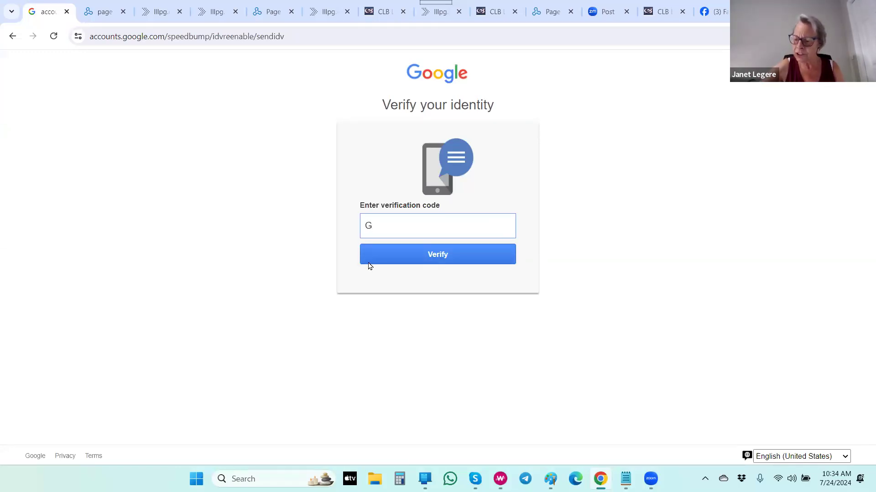
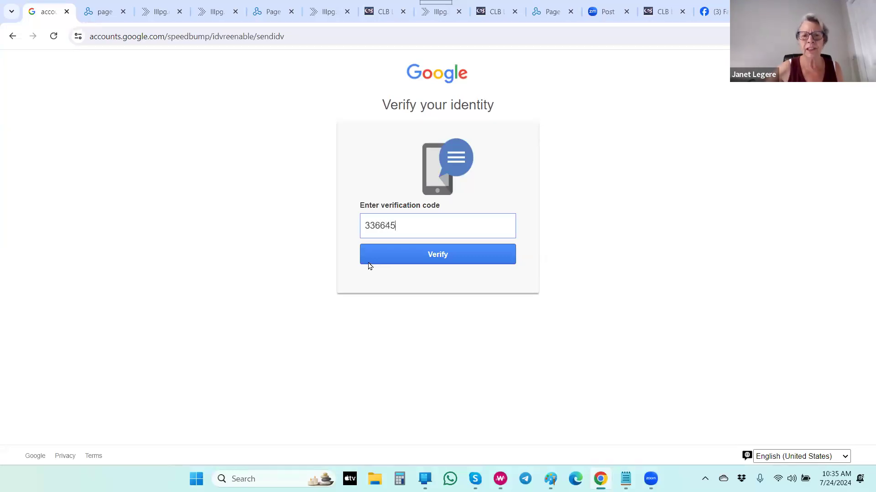
{"action": "left_click", "coordinate": [433, 251]}
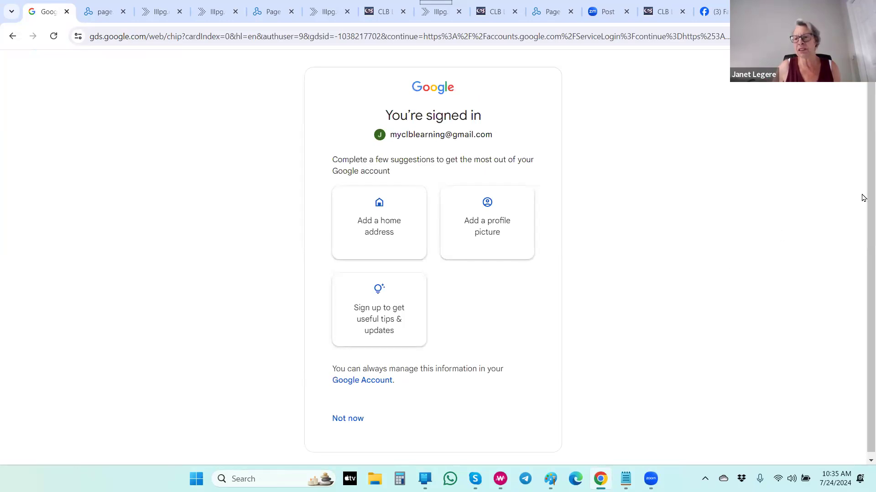
{"action": "scroll", "coordinate": [463, 415], "scroll_direction": "down", "scroll_amount": 1}
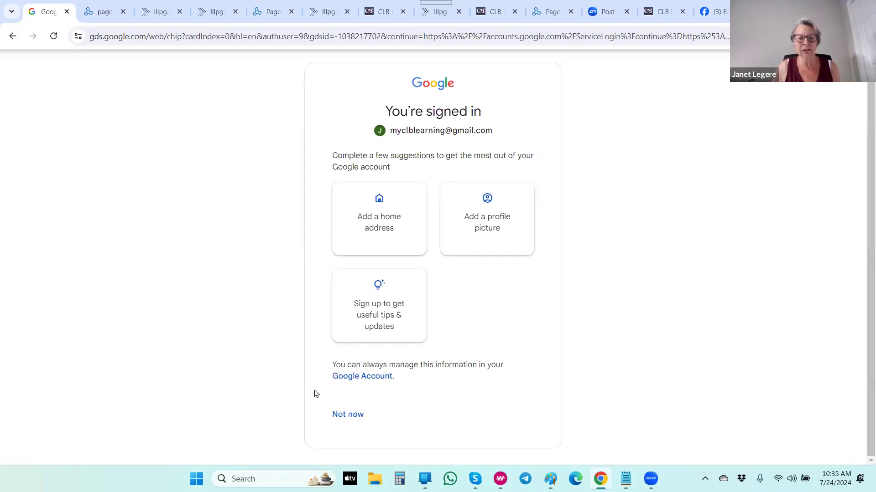
{"action": "left_click", "coordinate": [344, 413]}
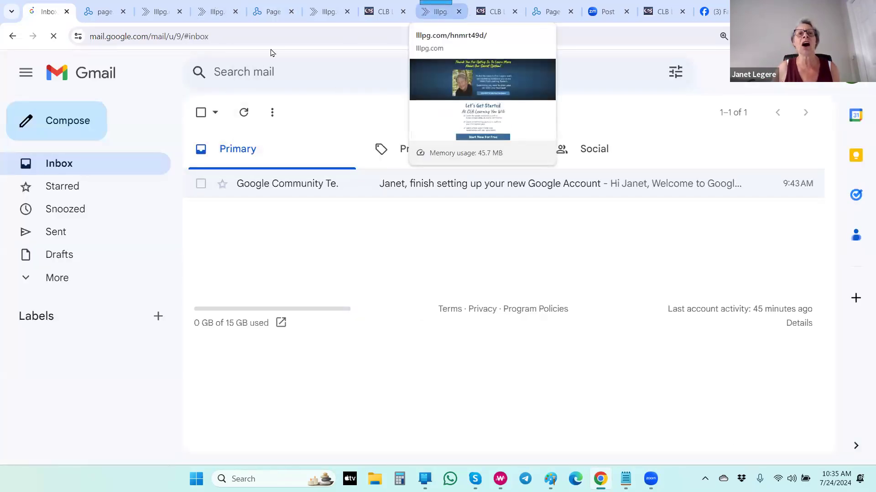
- In List Manager, open the CLB Learning Leads list settings and Save & Activate the list
{"action": "left_click", "coordinate": [101, 13]}
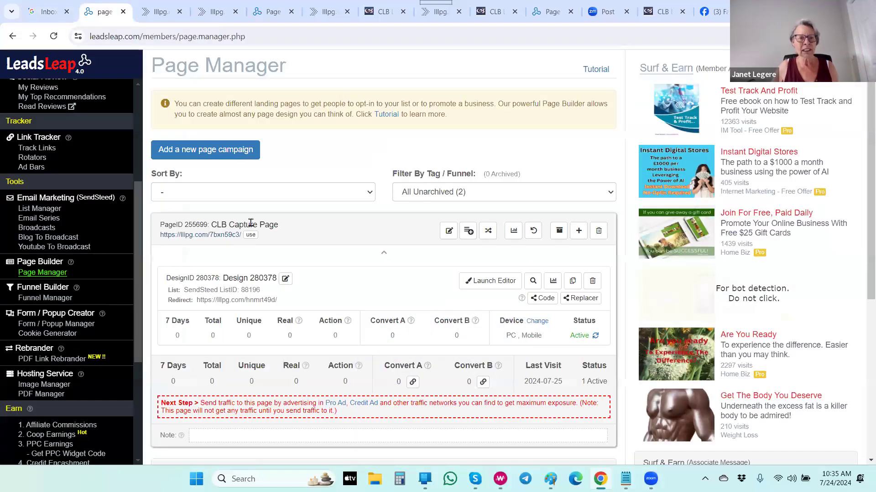
{"action": "left_click", "coordinate": [48, 210]}
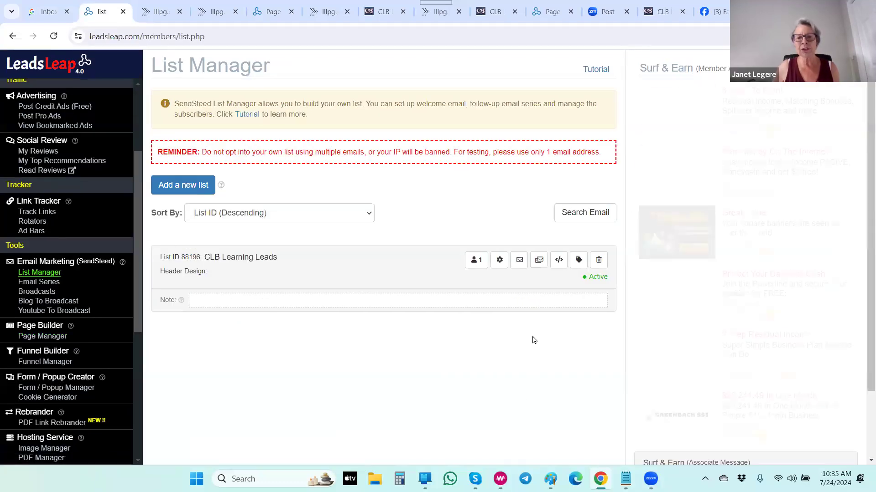
{"action": "left_click", "coordinate": [499, 261]}
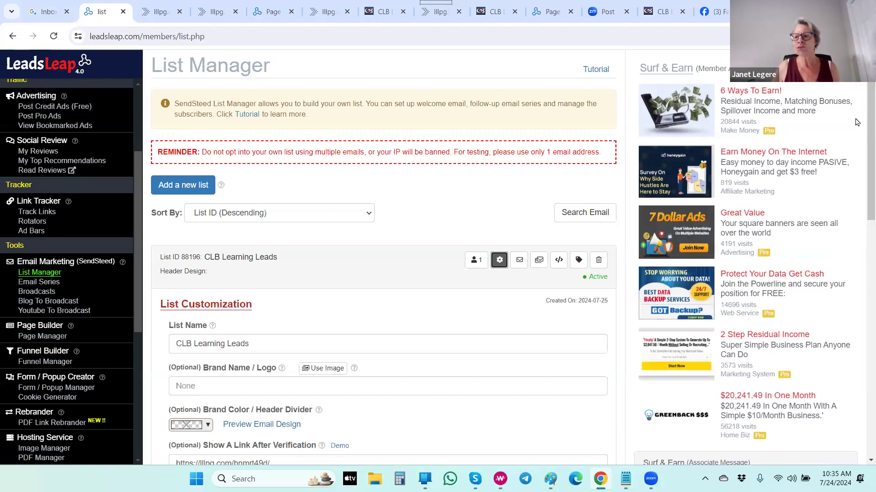
{"action": "scroll", "coordinate": [820, 399], "scroll_direction": "down", "scroll_amount": 10}
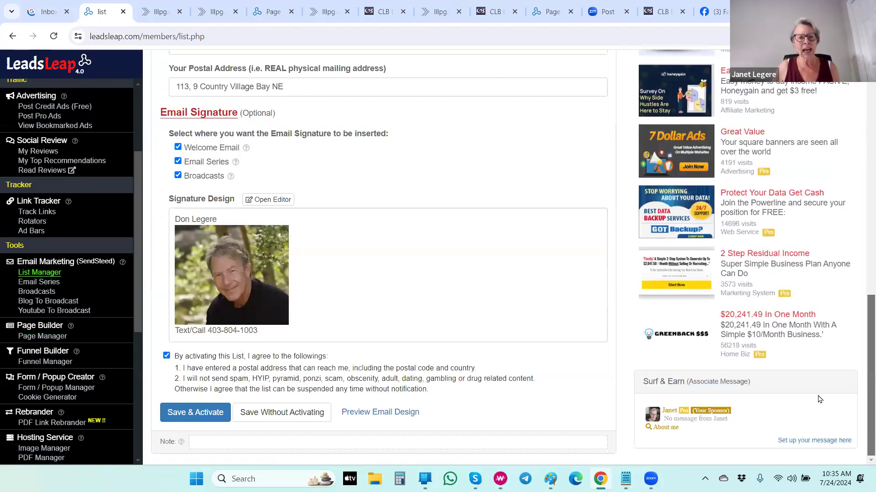
{"action": "left_click", "coordinate": [180, 411]}
{"action": "left_click", "coordinate": [181, 411]}
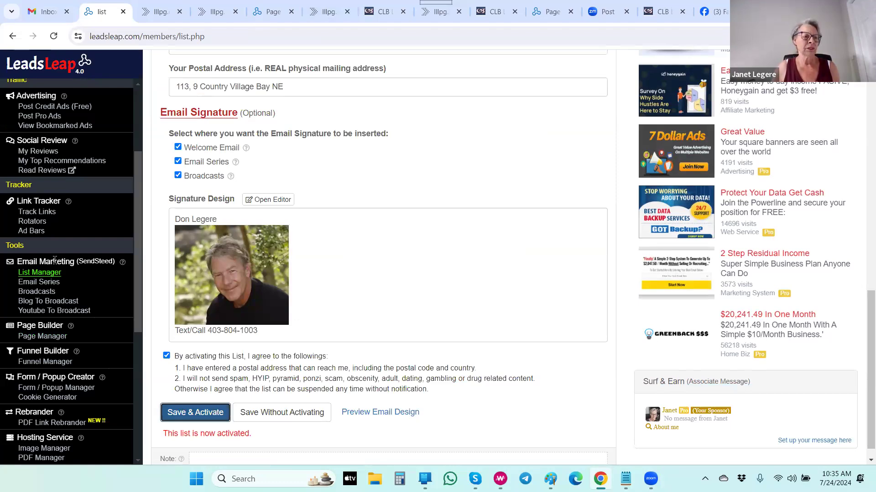
{"action": "left_click", "coordinate": [47, 12]}
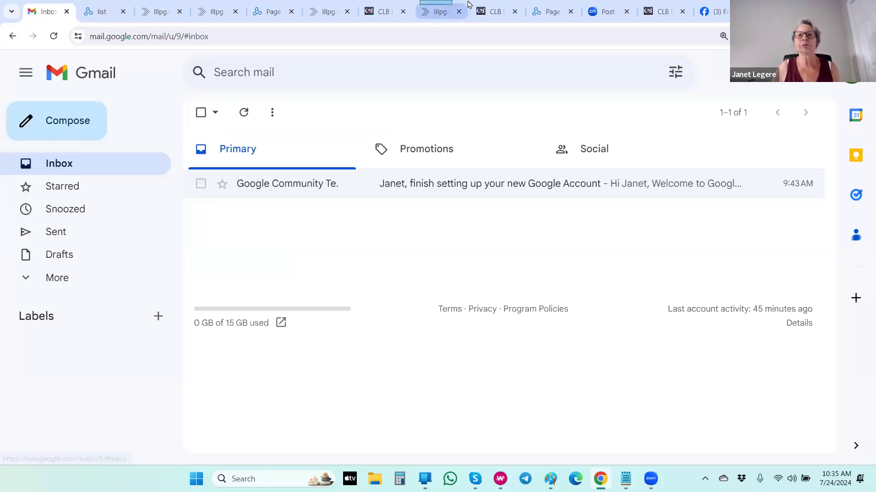
- Submit a second test opt-in with YES, I Want More! on the CLB capture page
{"action": "left_click", "coordinate": [227, 10]}
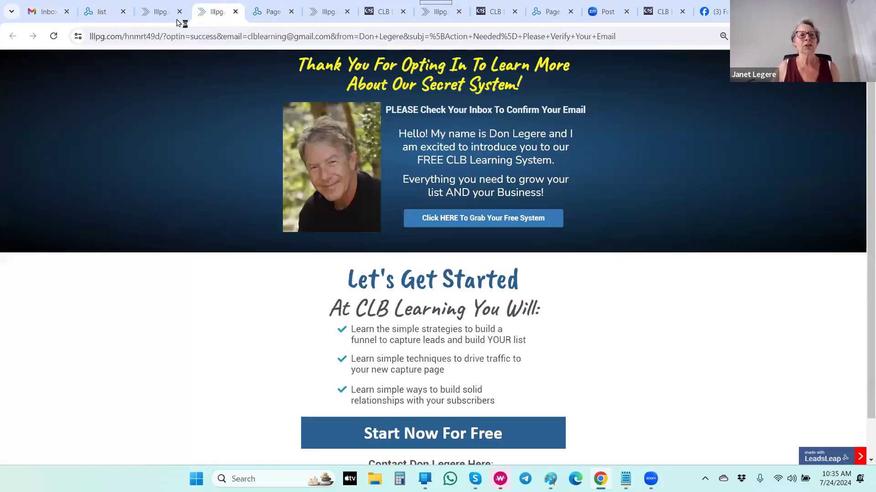
{"action": "left_click", "coordinate": [153, 14]}
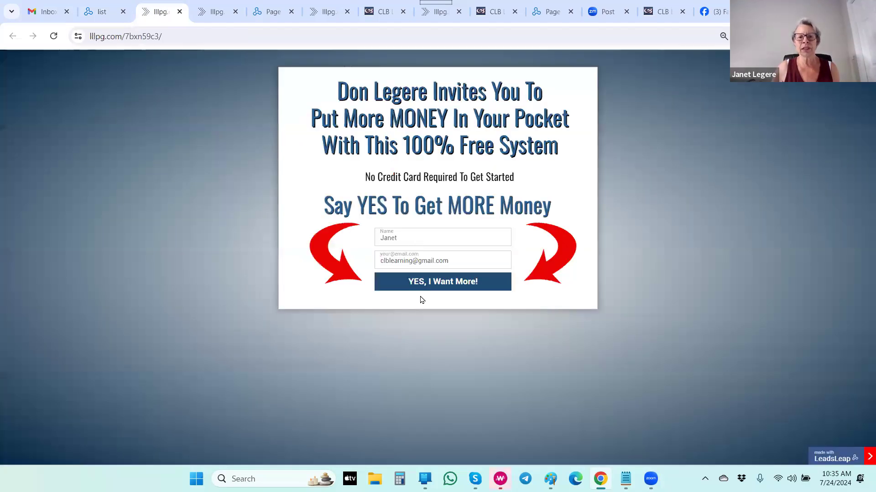
{"action": "left_click", "coordinate": [433, 286]}
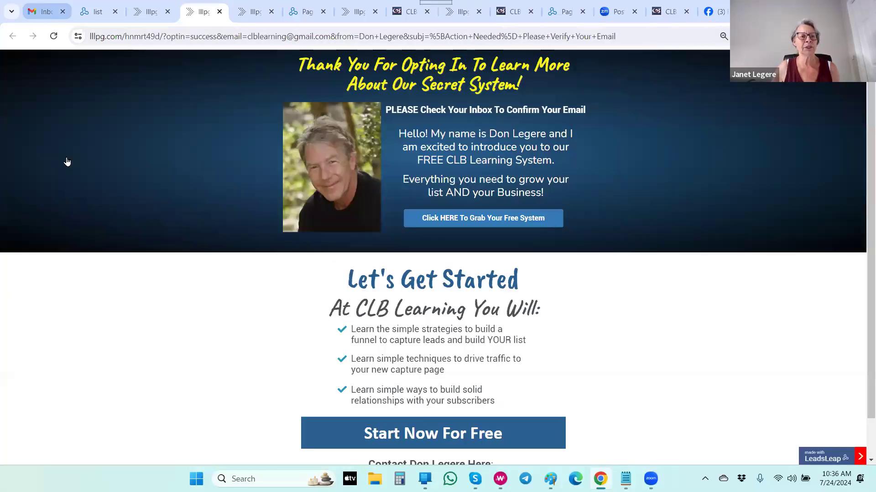
- Check the Gmail inbox and account panel for new mail, then go back to the LeadsLeap list settings
{"action": "left_click", "coordinate": [46, 12]}
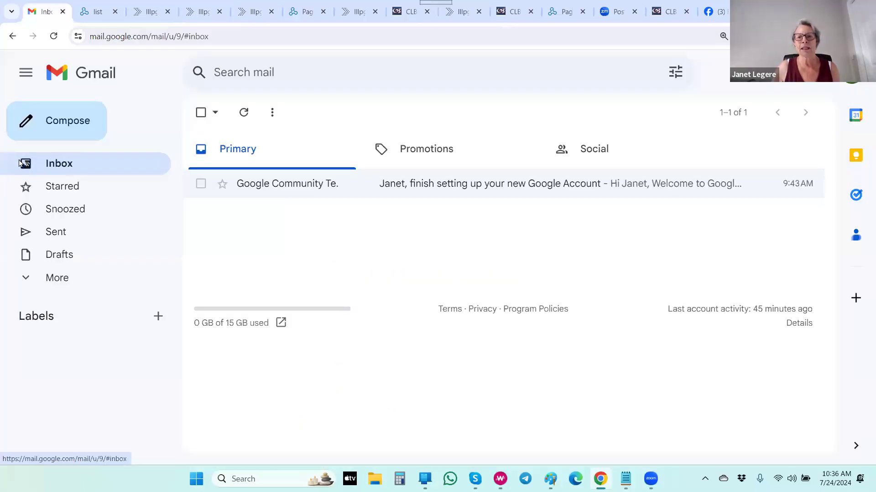
{"action": "left_click", "coordinate": [851, 74]}
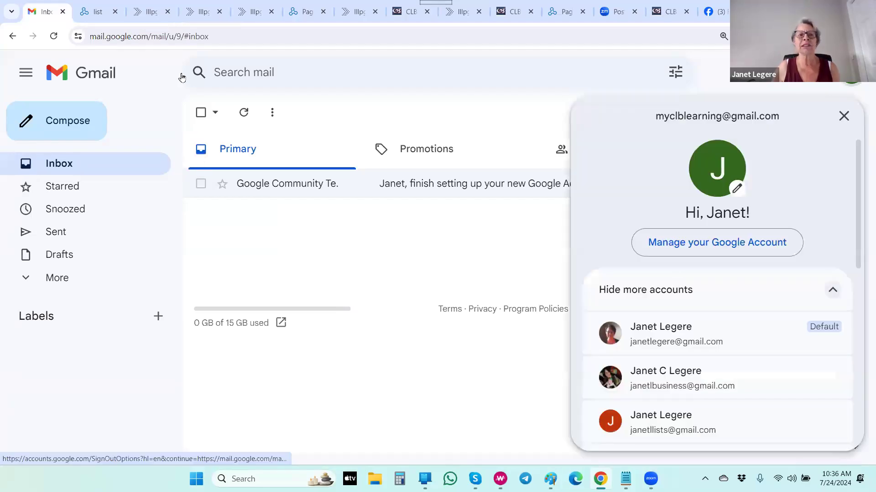
{"action": "left_click", "coordinate": [98, 12]}
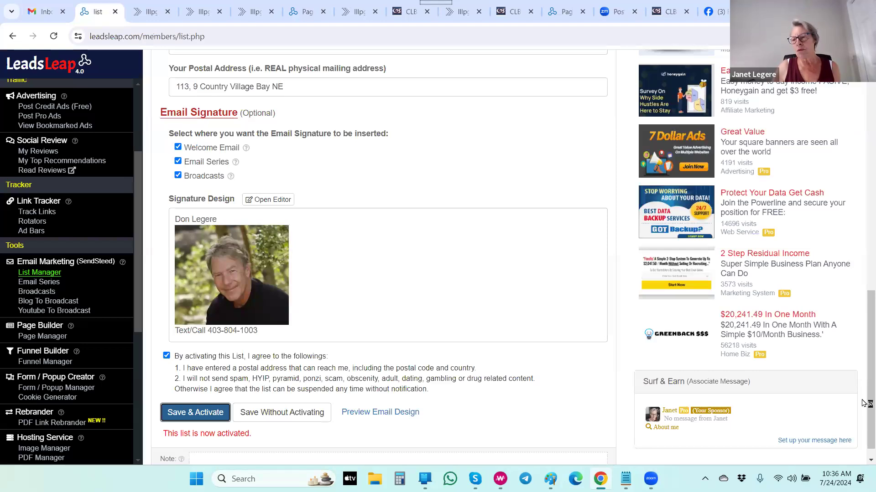
- Set 'Email me when someone opts in' to Yes for CLB Learning Leads and Save & Activate the list
{"action": "scroll", "coordinate": [863, 324], "scroll_direction": "up", "scroll_amount": 3}
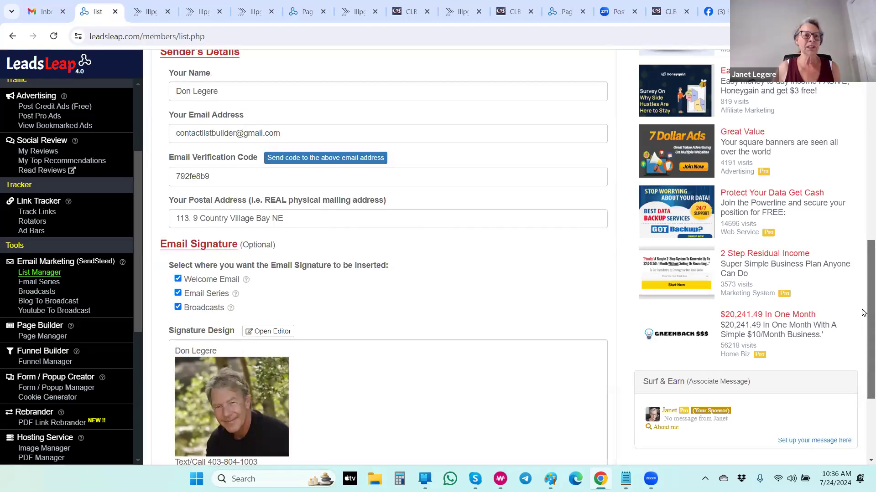
{"action": "scroll", "coordinate": [863, 312], "scroll_direction": "up", "scroll_amount": 4}
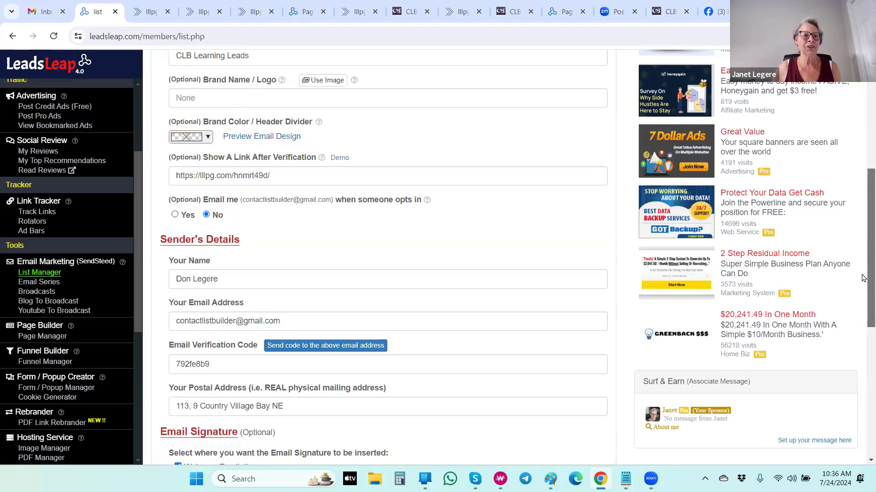
{"action": "left_click", "coordinate": [175, 216]}
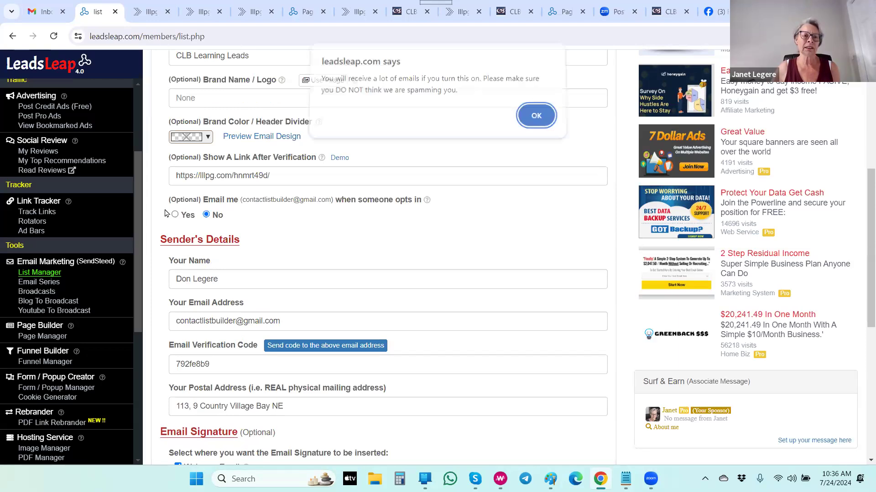
{"action": "left_click", "coordinate": [532, 116]}
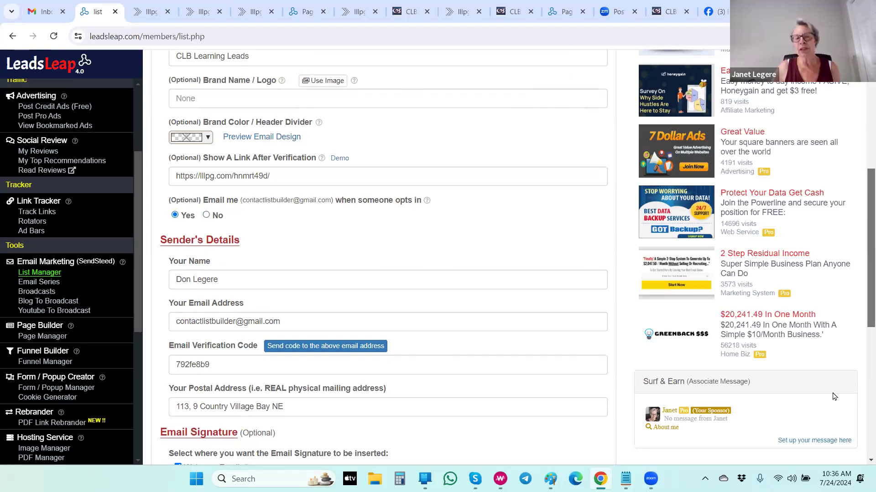
{"action": "scroll", "coordinate": [833, 396], "scroll_direction": "down", "scroll_amount": 7}
{"action": "left_click", "coordinate": [195, 395]}
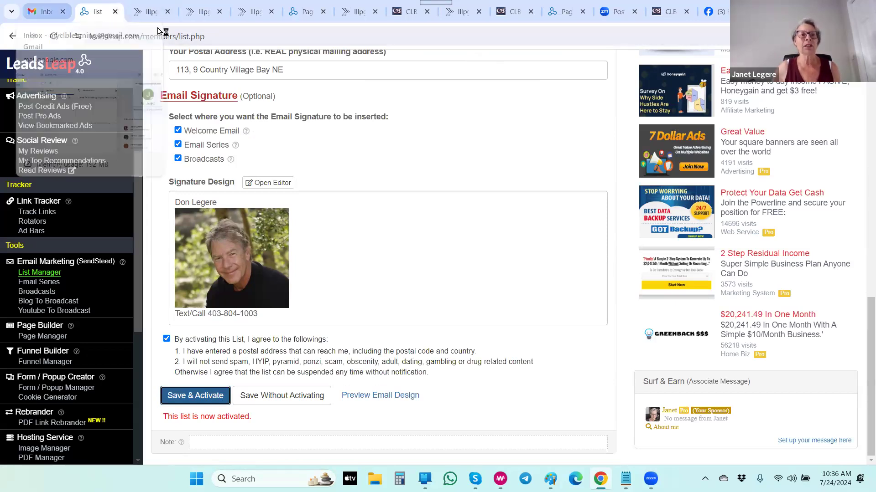
- Submit a new capture-page signup with a different test e-mail address, then return to Gmail
{"action": "left_click", "coordinate": [148, 14]}
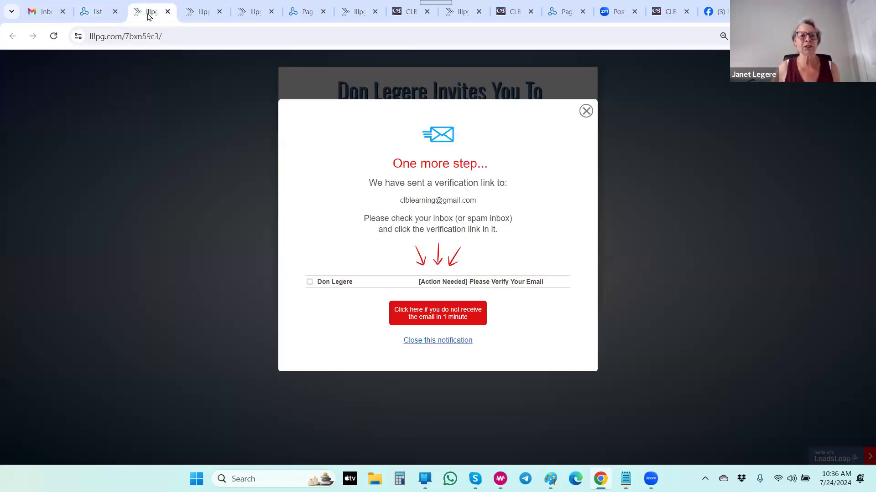
{"action": "left_click", "coordinate": [584, 113]}
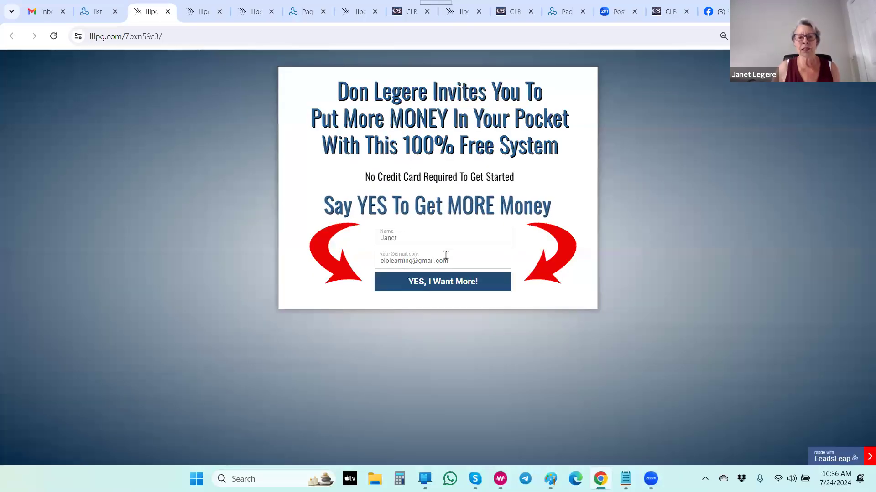
{"action": "key", "text": "ctrl+a"}
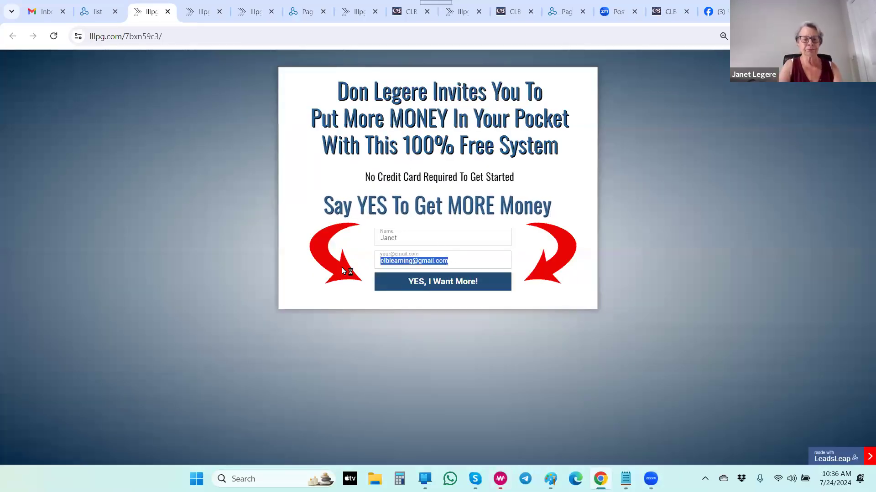
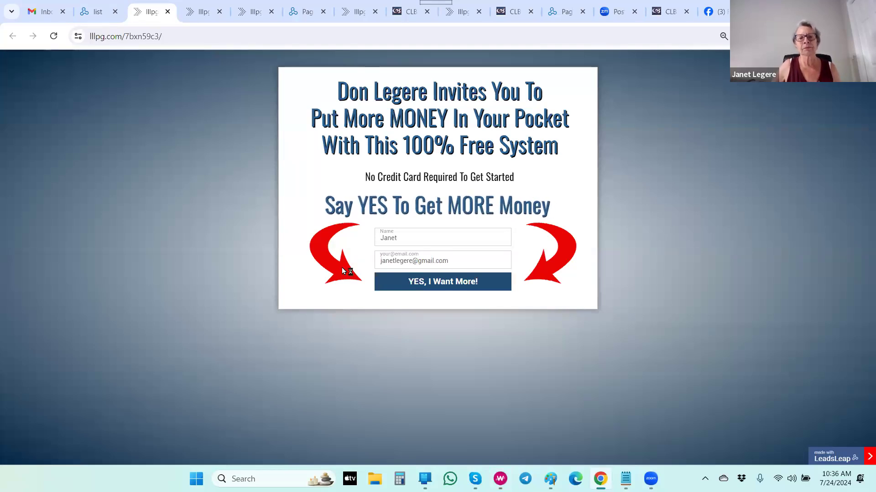
{"action": "left_click", "coordinate": [440, 282]}
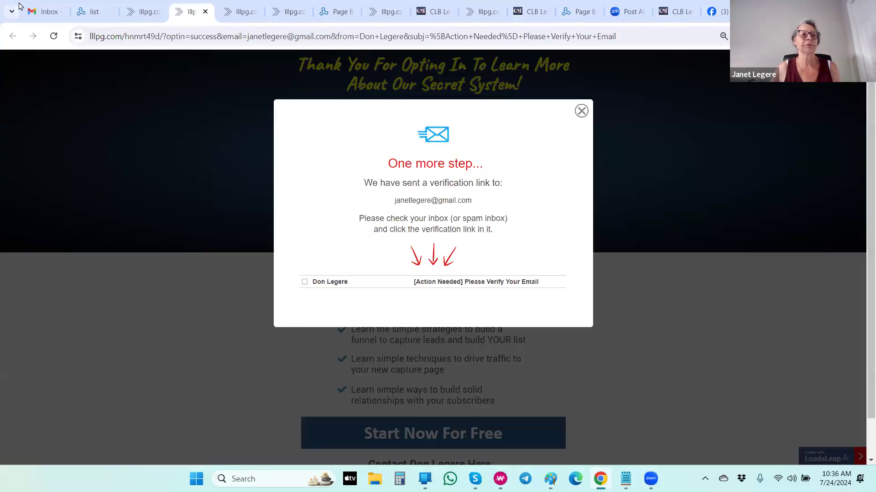
{"action": "left_click", "coordinate": [45, 11]}
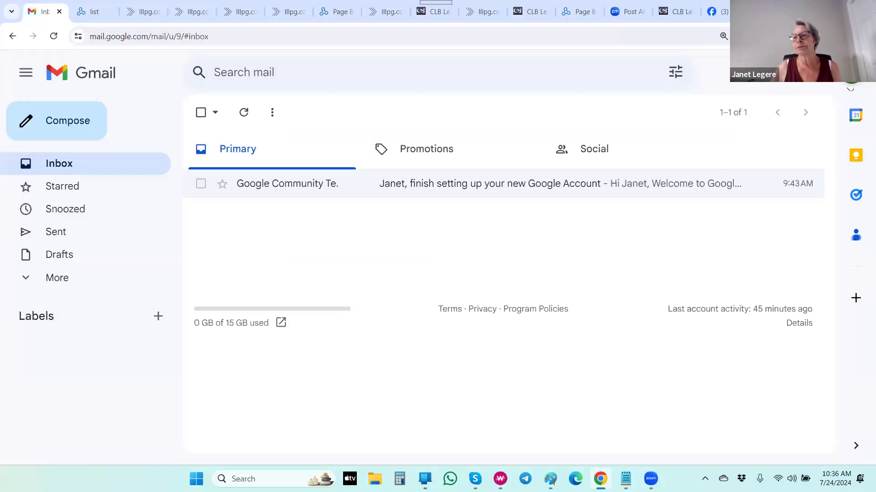
- In the other Google account's inbox, open the verification e-mail and follow its verify link
{"action": "left_click", "coordinate": [850, 81]}
{"action": "left_click", "coordinate": [643, 332]}
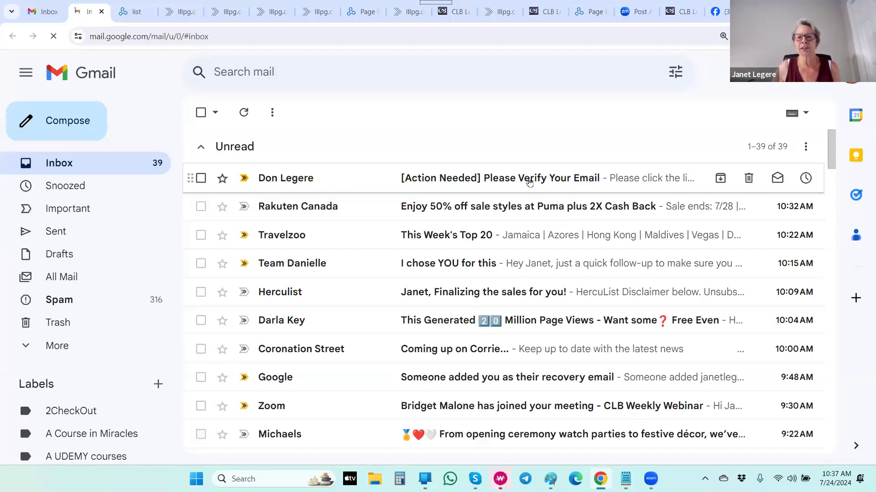
{"action": "left_click", "coordinate": [529, 182]}
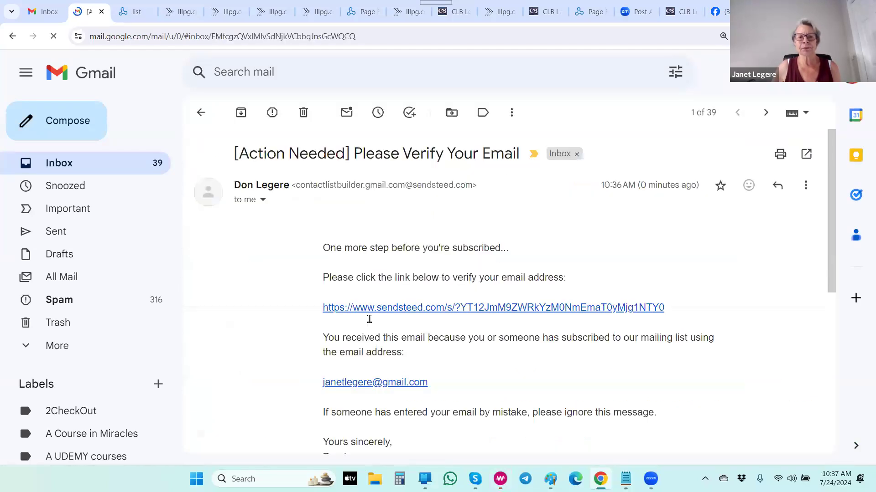
{"action": "left_click", "coordinate": [457, 308]}
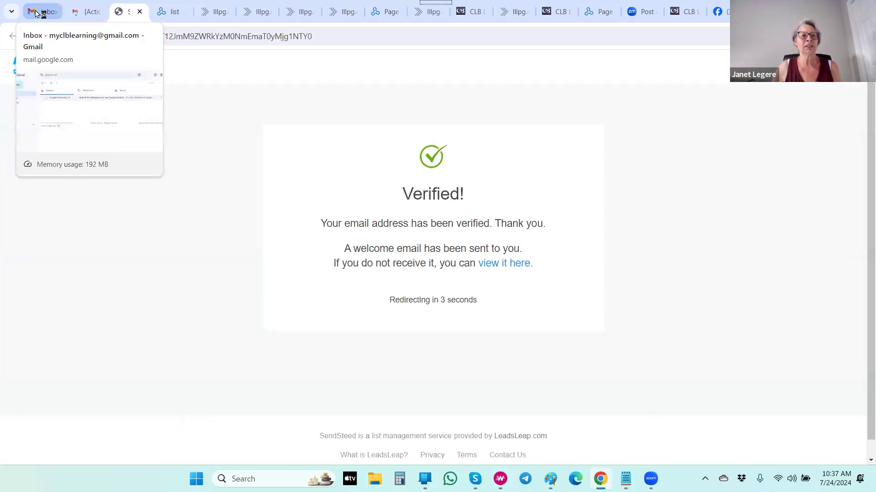
- Check the email-verified page, go to the website manually, and close the opt-in thank-you tab
{"action": "left_click", "coordinate": [82, 11]}
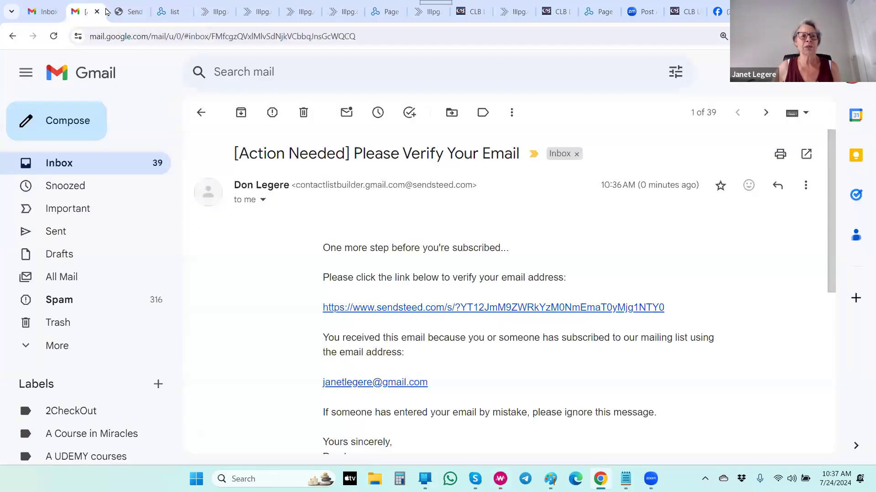
{"action": "left_click", "coordinate": [128, 11]}
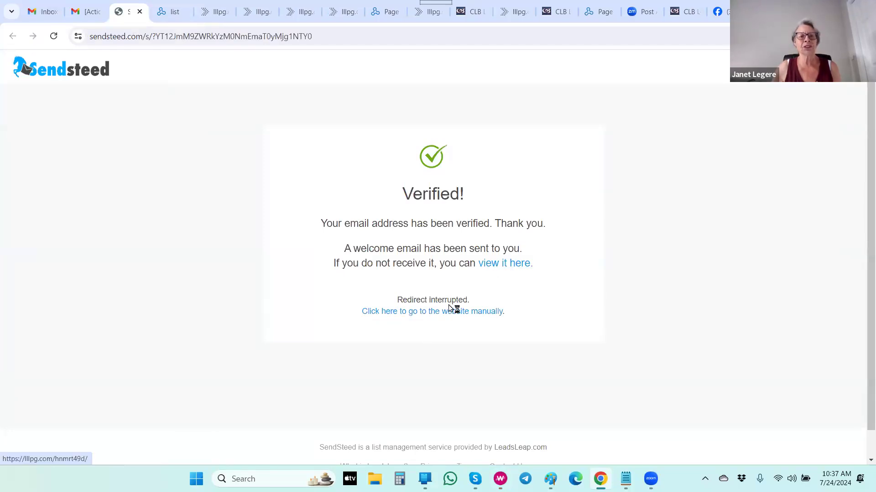
{"action": "left_click", "coordinate": [425, 315]}
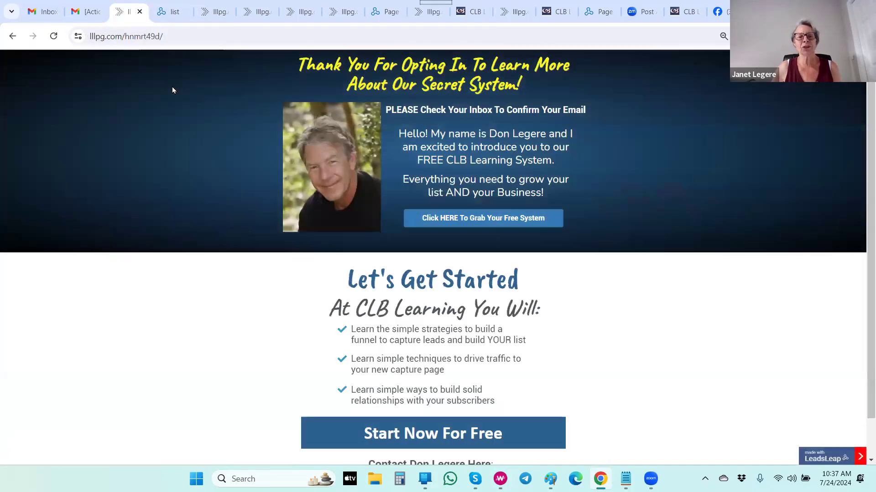
{"action": "left_click", "coordinate": [139, 11]}
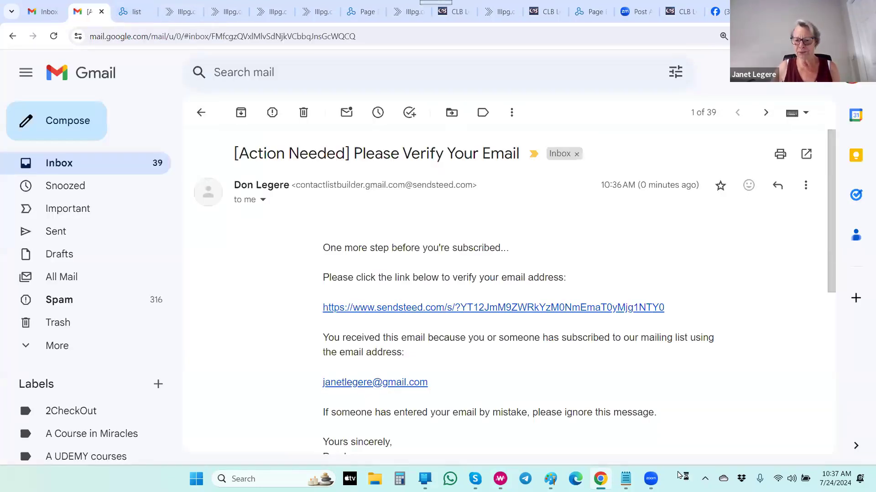
{"action": "mouse_move", "coordinate": [651, 478]}
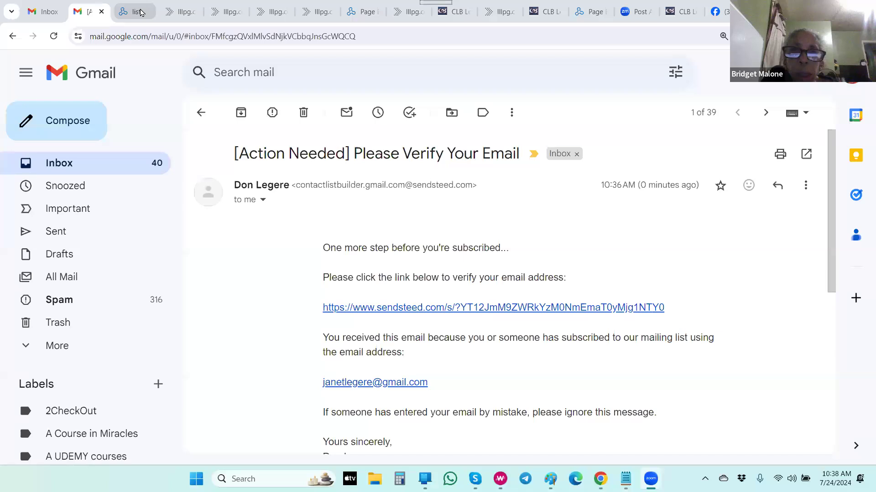
- Share the LeadsLeap list.php tab again, showing the list is activated
{"action": "left_click", "coordinate": [141, 13]}
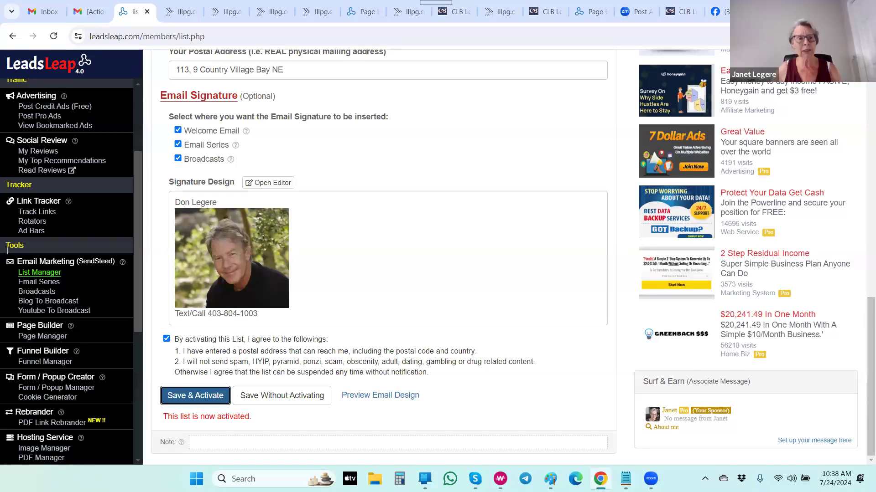
- Open Broadcast Manager and add a new broadcast, dismissing the duplicate-exists alerts
{"action": "left_click", "coordinate": [35, 291]}
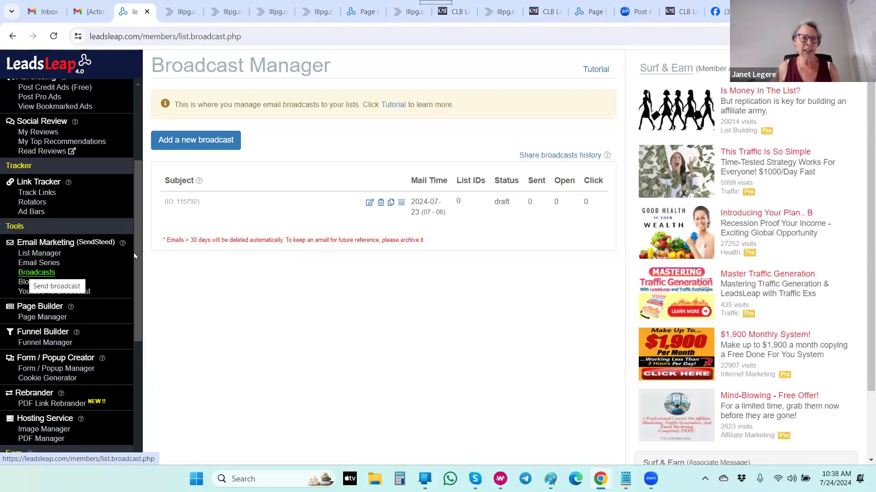
{"action": "left_click", "coordinate": [202, 146]}
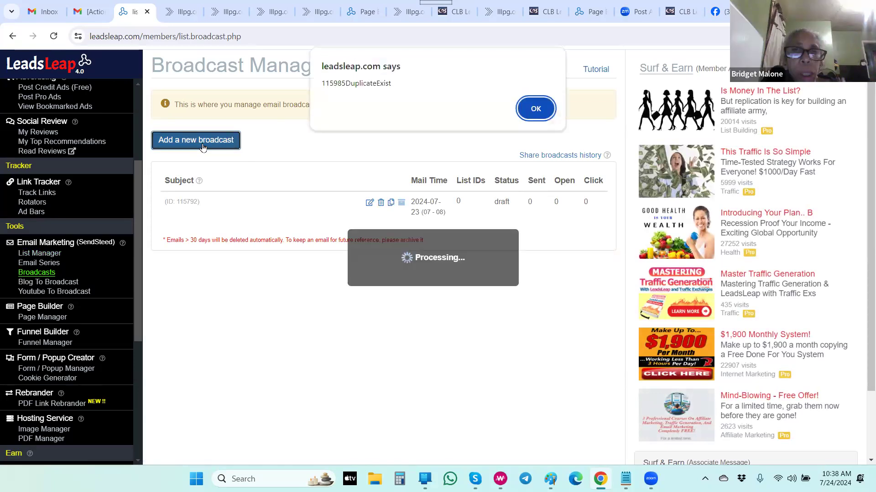
{"action": "left_click", "coordinate": [532, 111]}
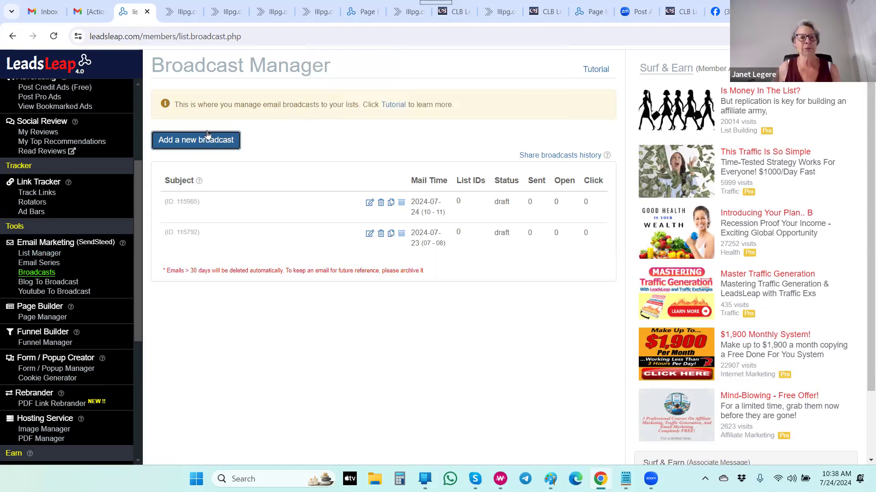
{"action": "left_click", "coordinate": [220, 147]}
{"action": "left_click", "coordinate": [536, 111]}
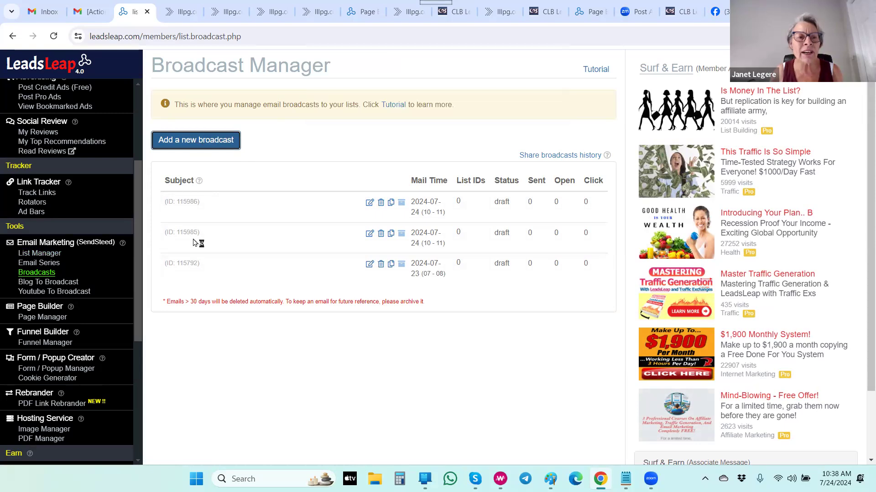
- Delete the old 2024-07-23 draft and the duplicate draft, leaving a single draft broadcast
{"action": "left_click", "coordinate": [369, 264]}
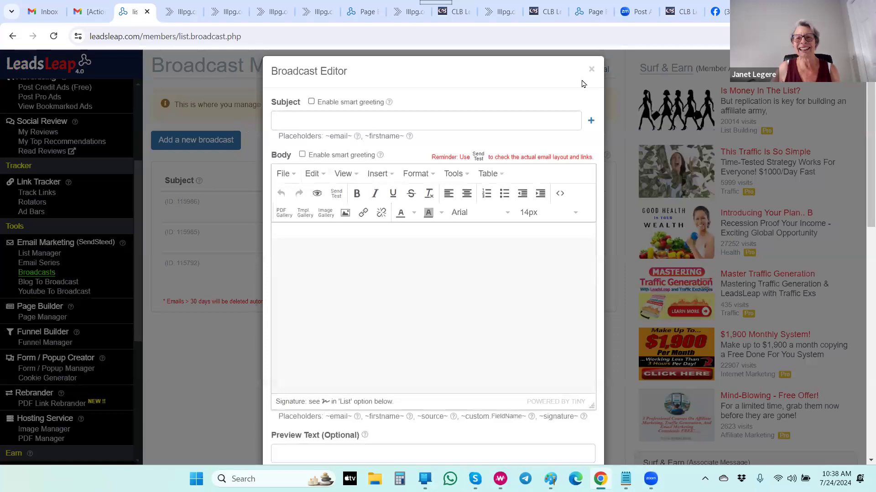
{"action": "left_click", "coordinate": [591, 69]}
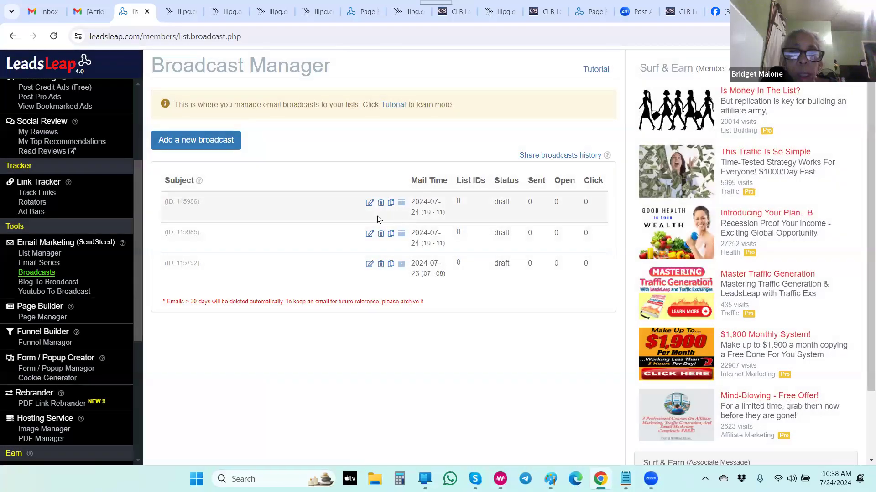
{"action": "left_click", "coordinate": [380, 264]}
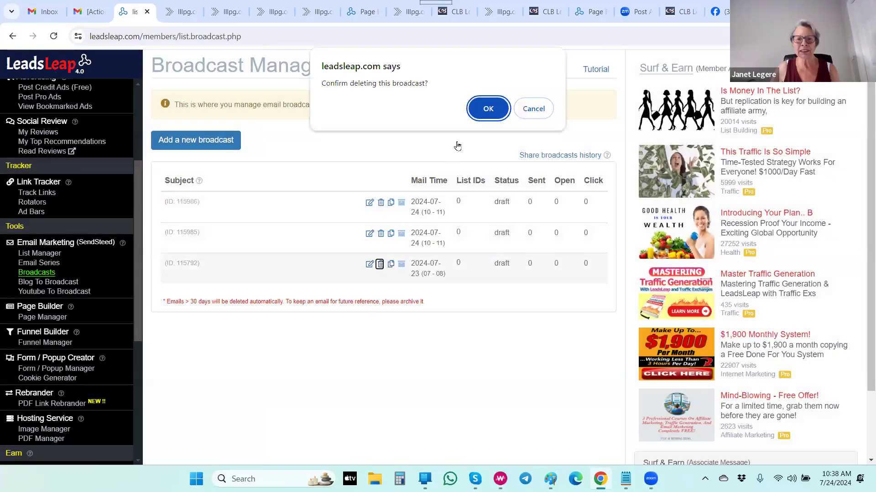
{"action": "left_click", "coordinate": [487, 109]}
{"action": "left_click", "coordinate": [380, 233]}
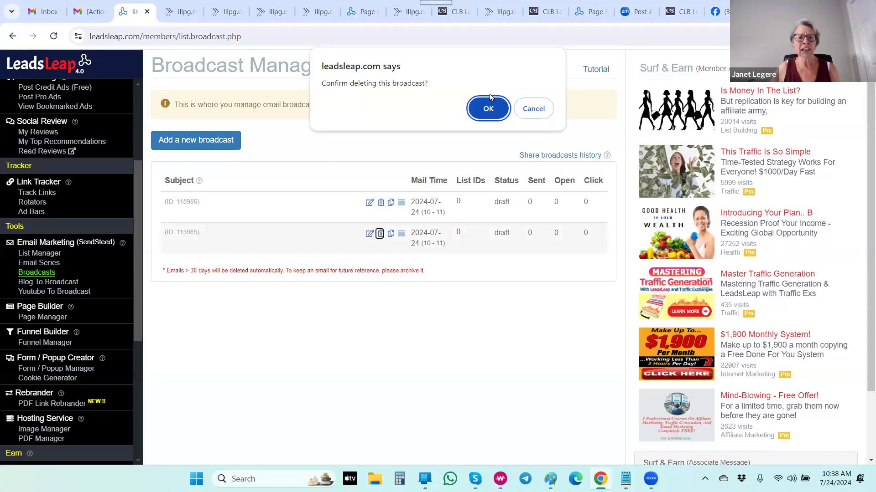
{"action": "left_click", "coordinate": [484, 112]}
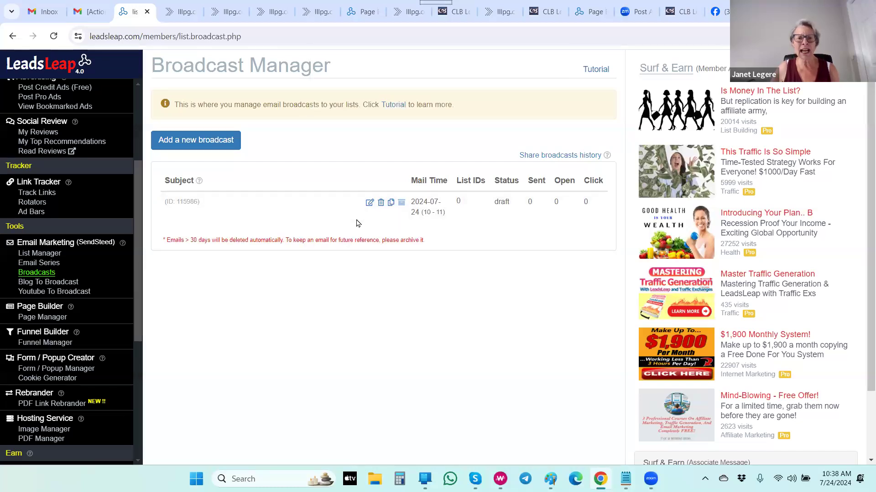
{"action": "left_click", "coordinate": [368, 203]}
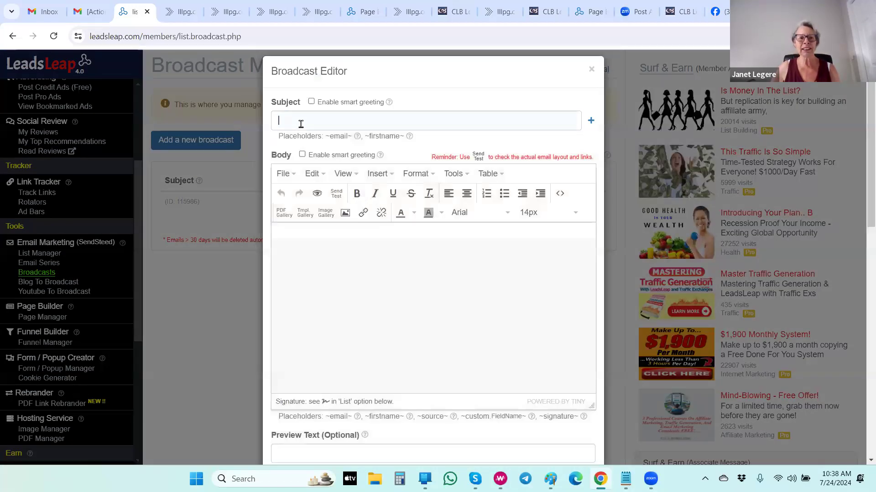
- Enter the subject 'When can we connect?' and the greeting 'hey ~firstname~,'
{"action": "type", "text": "When can we connect?"}
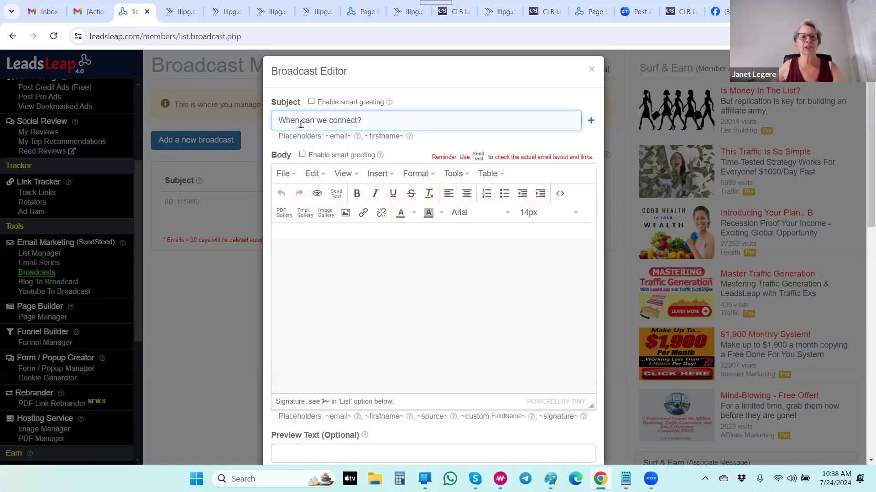
{"action": "left_click", "coordinate": [356, 284]}
{"action": "type", "text": "eyd ~first"}
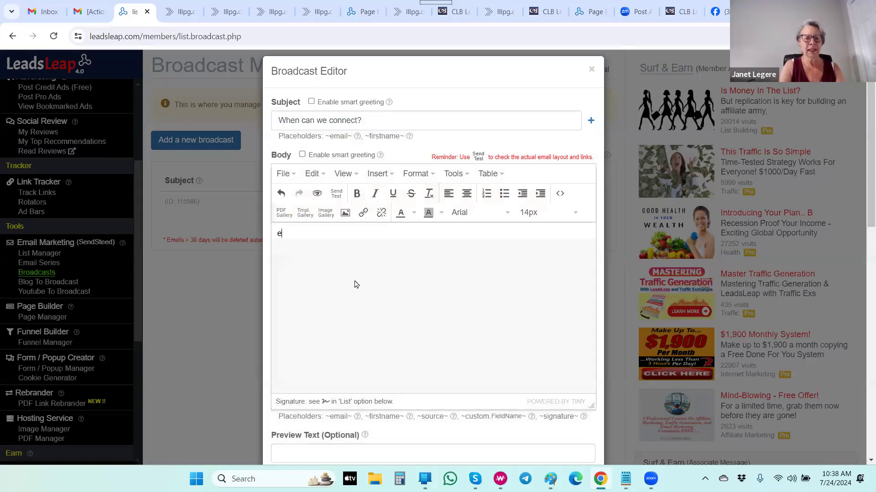
{"action": "key", "text": "BackSpace"}
{"action": "key", "text": "BackSpace"}
{"action": "key", "text": "BackSpace"}
{"action": "key", "text": "BackSpace"}
{"action": "key", "text": "BackSpace"}
{"action": "key", "text": "BackSpace"}
{"action": "key", "text": "BackSpace"}
{"action": "key", "text": "BackSpace"}
{"action": "key", "text": "BackSpace"}
{"action": "key", "text": "BackSpace"}
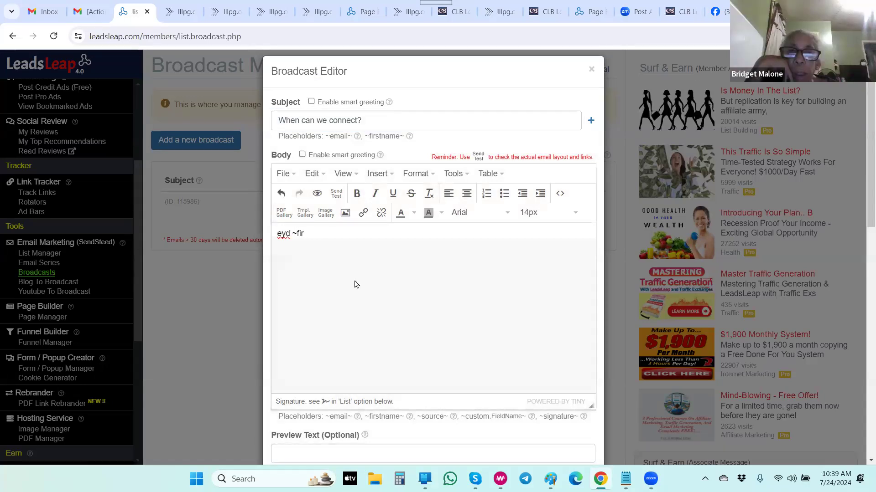
{"action": "type", "text": "hey ~firstname~,"}
{"action": "key", "text": "Return"}
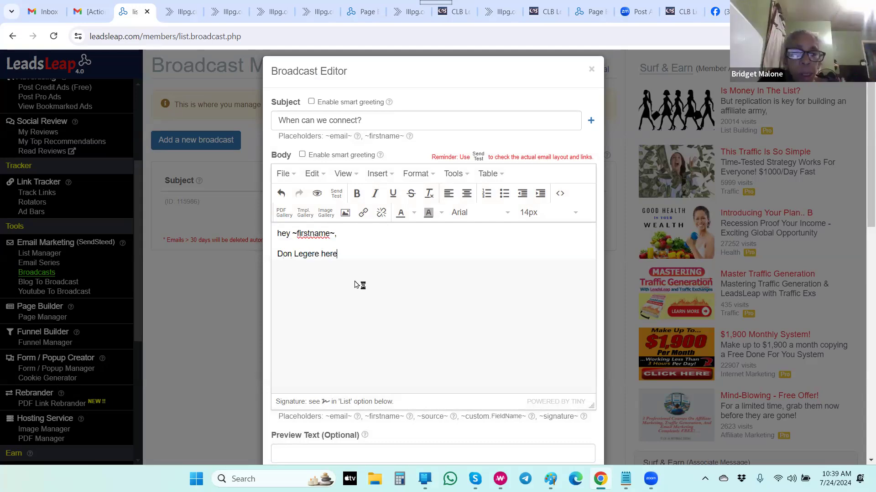
- Write the body asking when to connect, inviting a reach-out or reply, ending 'Thanks and have a great'
{"action": "type", "text": ". When can we connect?"}
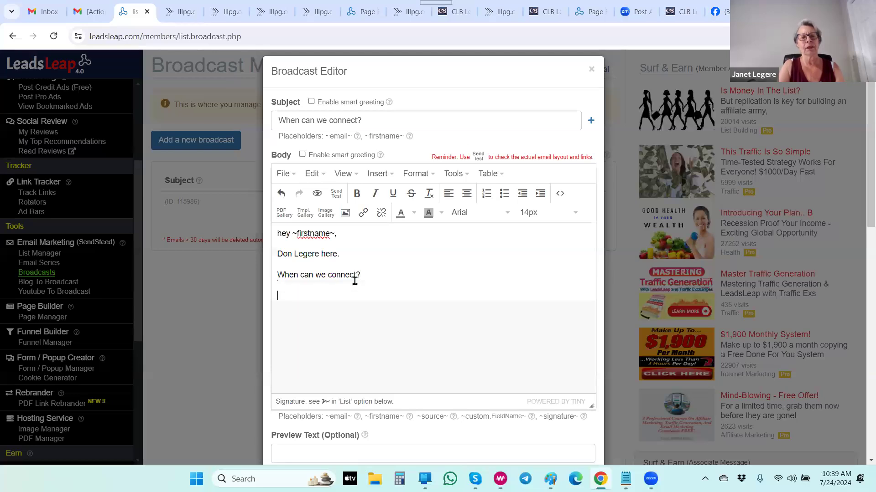
{"action": "type", "text": " my d"}
{"action": "key", "text": "BackSpace"}
{"action": "key", "text": "BackSpace"}
{"action": "type", "text": "My deta"}
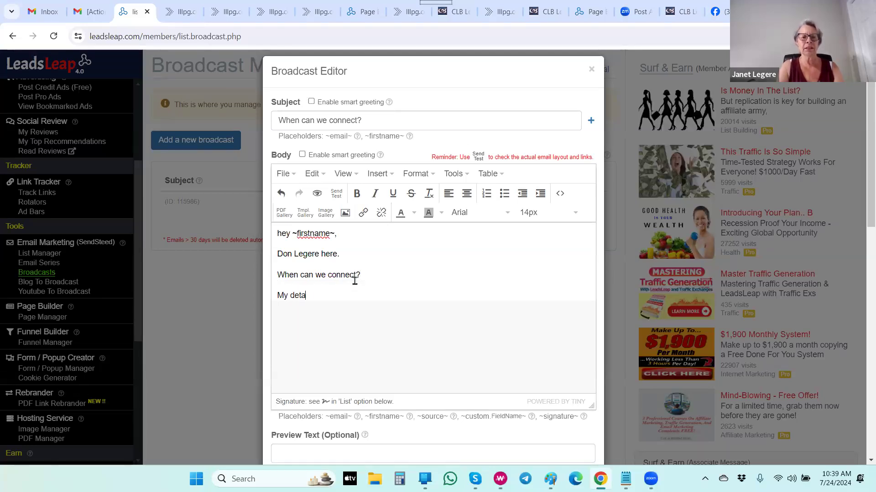
{"action": "type", "text": "lease e"}
{"action": "key", "text": "BackSpace"}
{"action": "type", "text": "reach out to me OR reply to this em"}
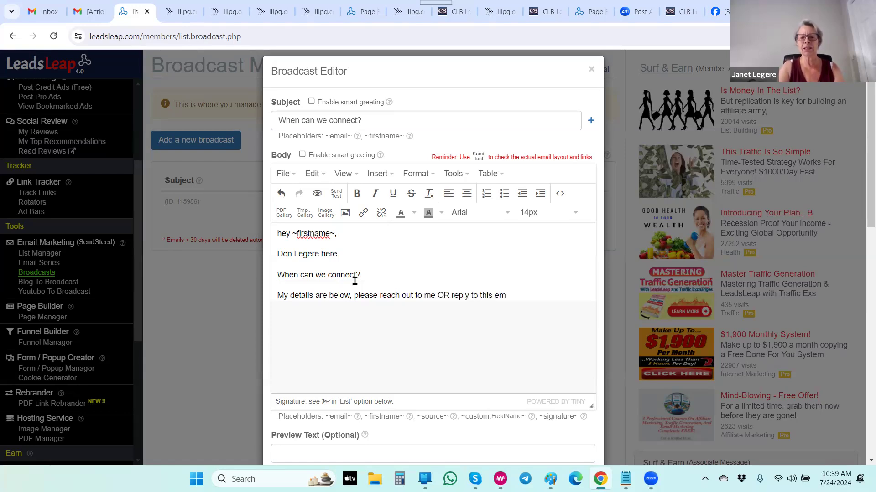
{"action": "type", "text": "ail.  Tha"}
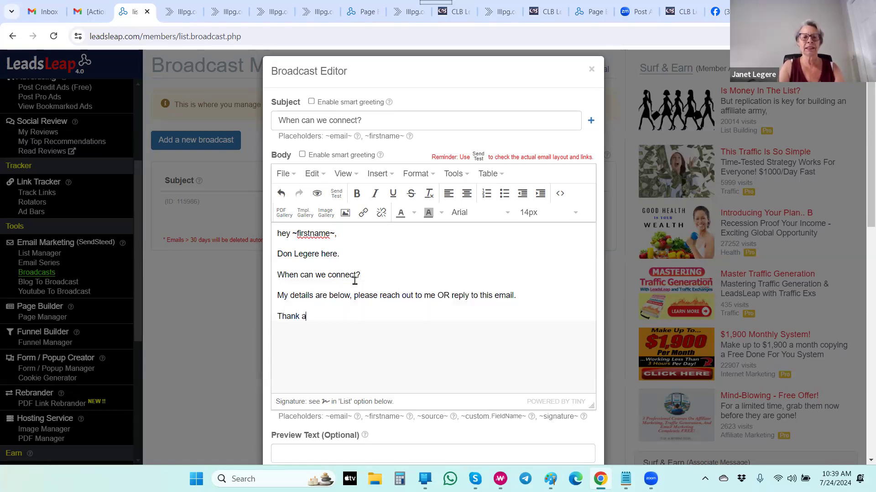
{"action": "type", "text": "nks and have a"}
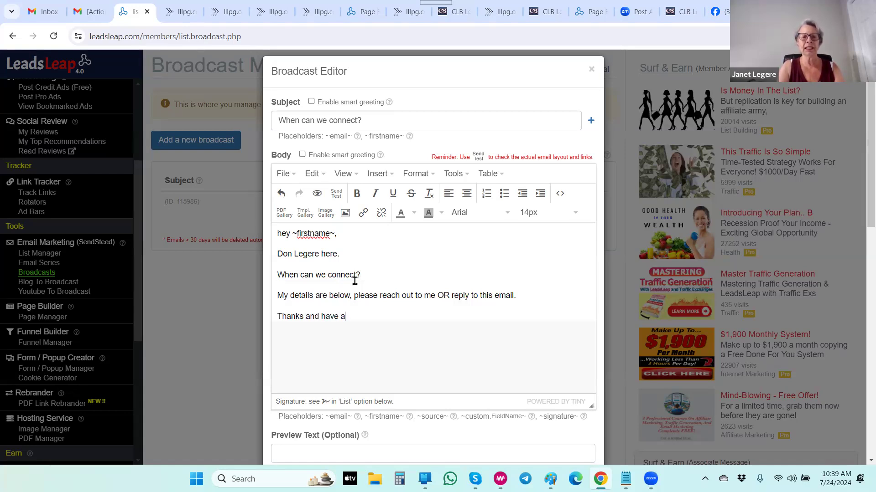
{"action": "type", "text": " great day,"}
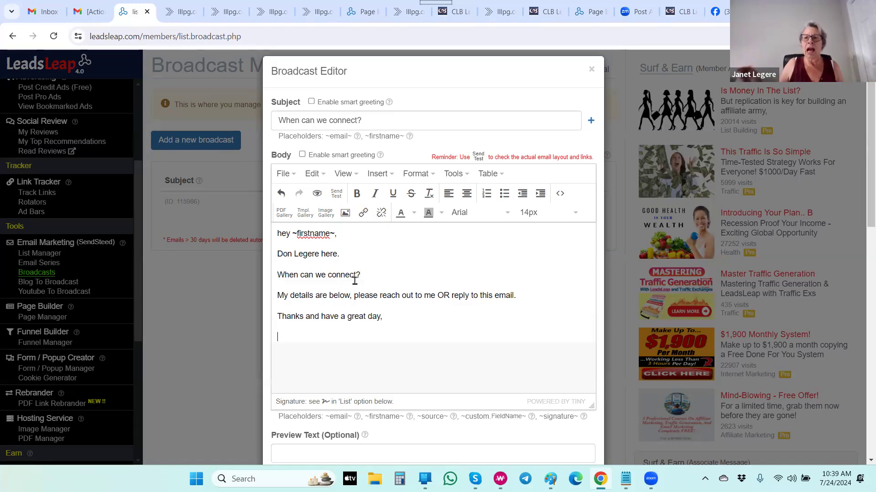
{"action": "key", "text": "Return"}
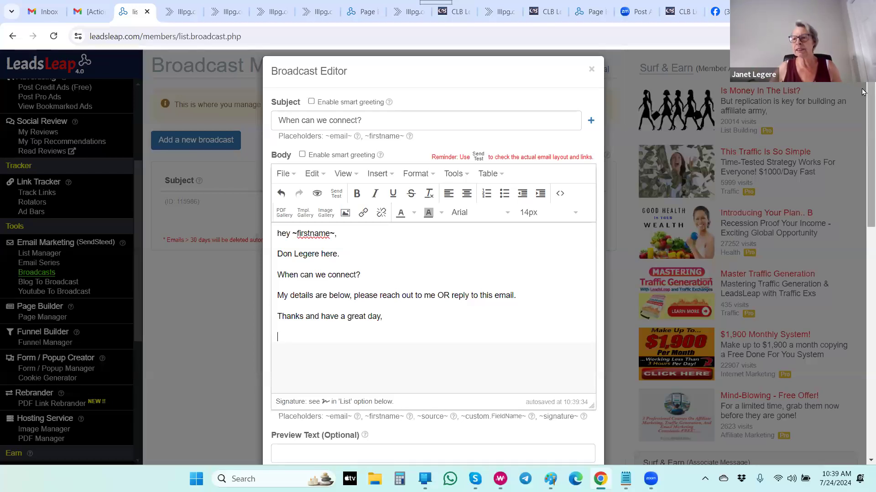
- Pick the 11:00 - 12:00 slot, target CLB Learning Leads' active subscribers, and choose Save and Activate
{"action": "left_click_drag", "start_coordinate": [862, 94], "coordinate": [850, 196]}
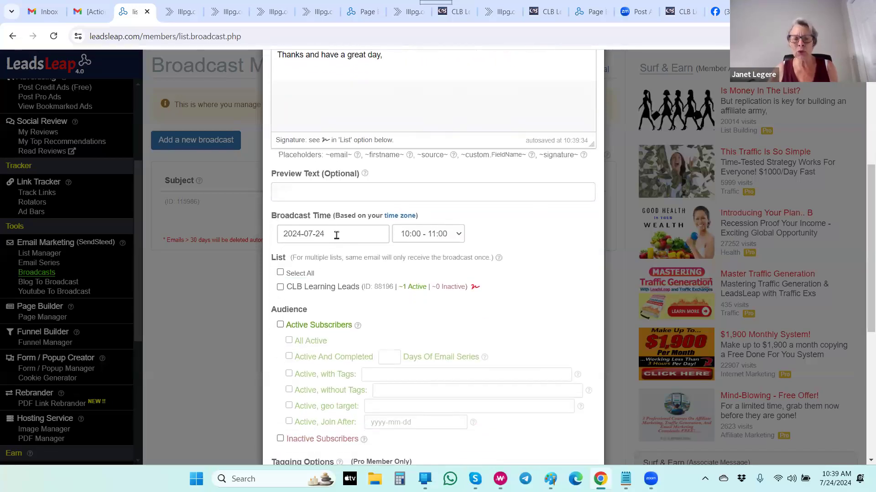
{"action": "left_click", "coordinate": [429, 238]}
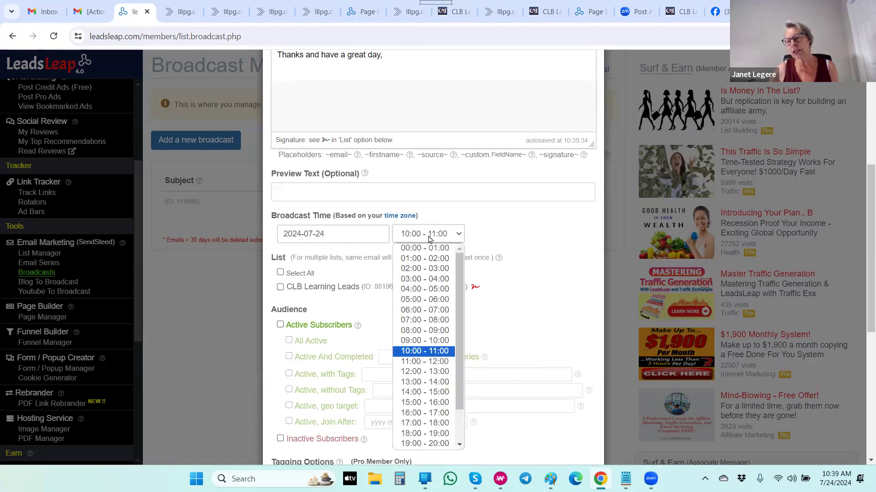
{"action": "left_click", "coordinate": [414, 361]}
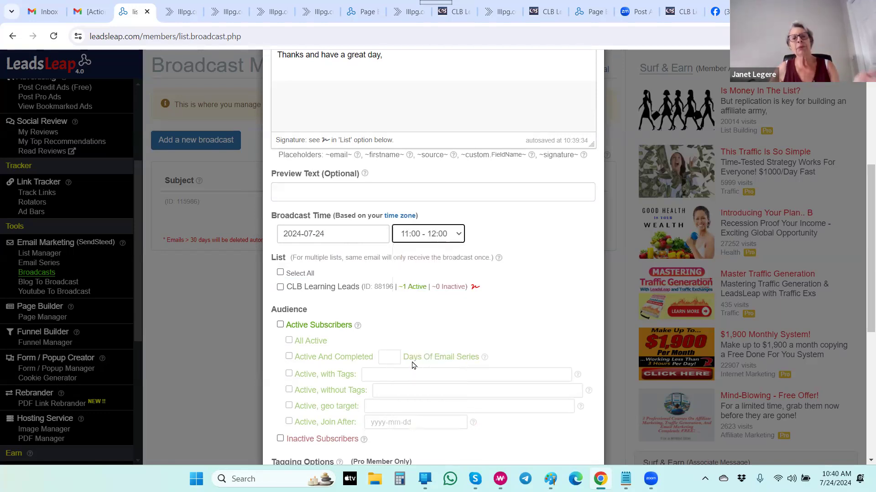
{"action": "left_click", "coordinate": [280, 286]}
{"action": "left_click", "coordinate": [280, 325]}
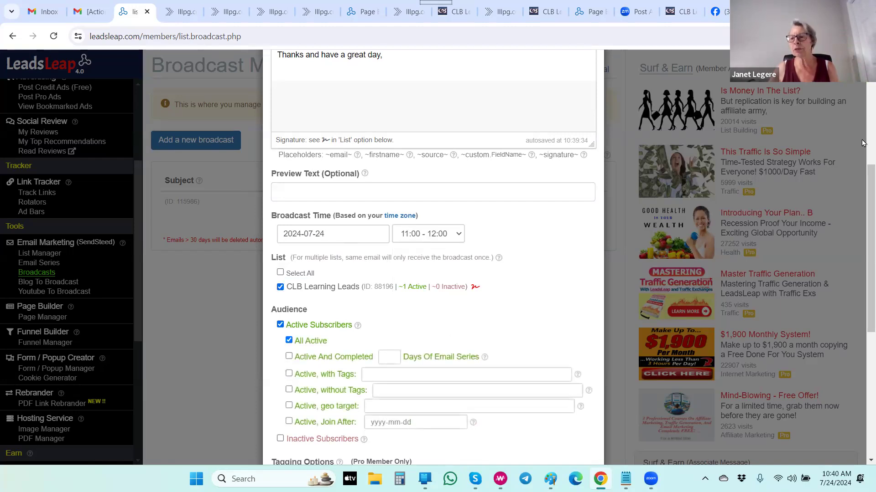
{"action": "scroll", "coordinate": [858, 299], "scroll_direction": "down", "scroll_amount": 6}
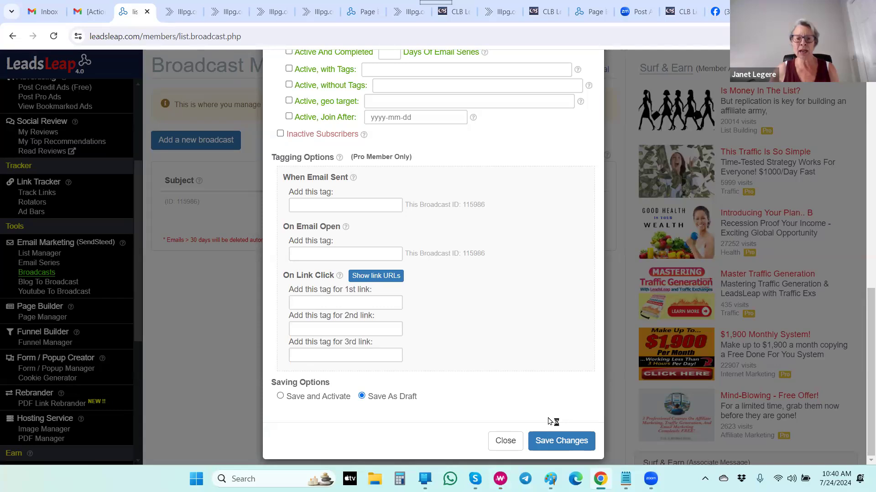
{"action": "left_click", "coordinate": [280, 396]}
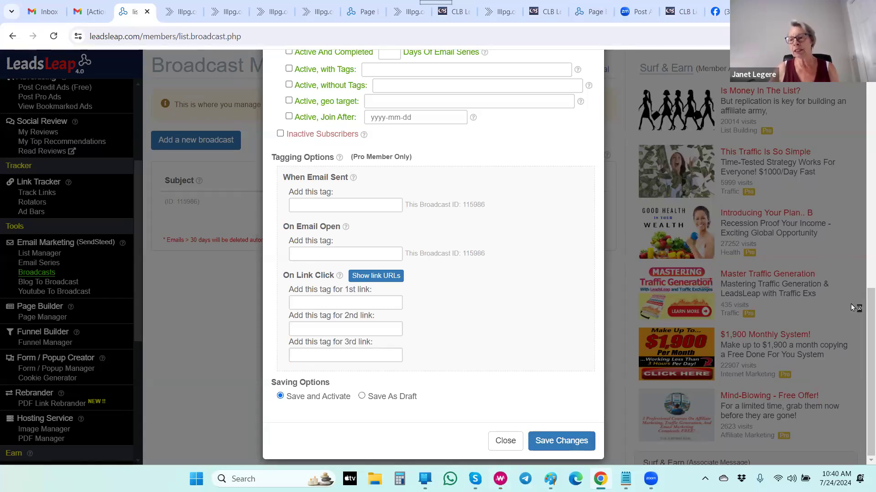
{"action": "scroll", "coordinate": [863, 315], "scroll_direction": "up", "scroll_amount": 15}
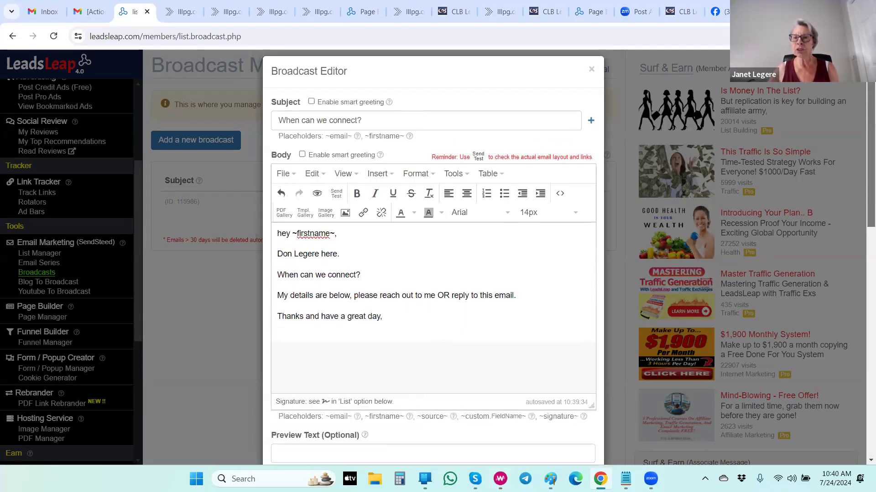
- Send a test copy of the 'When can we connect?' email
{"action": "left_click", "coordinate": [337, 195]}
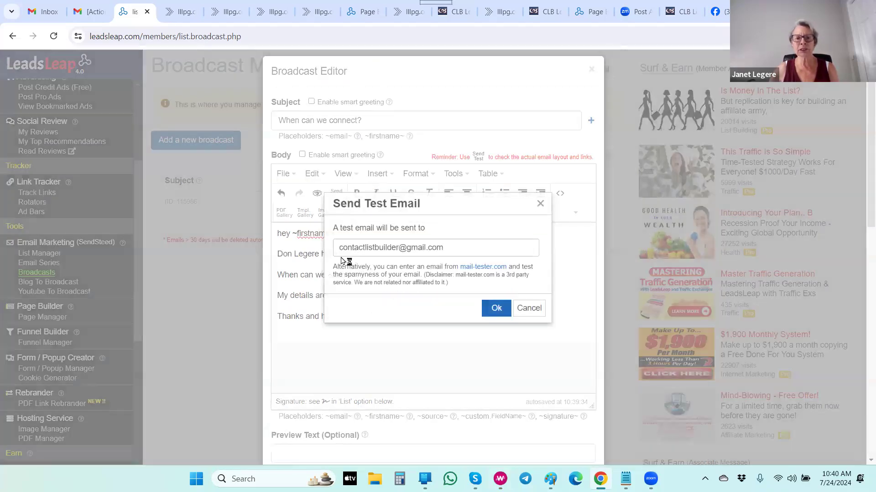
{"action": "left_click", "coordinate": [497, 308]}
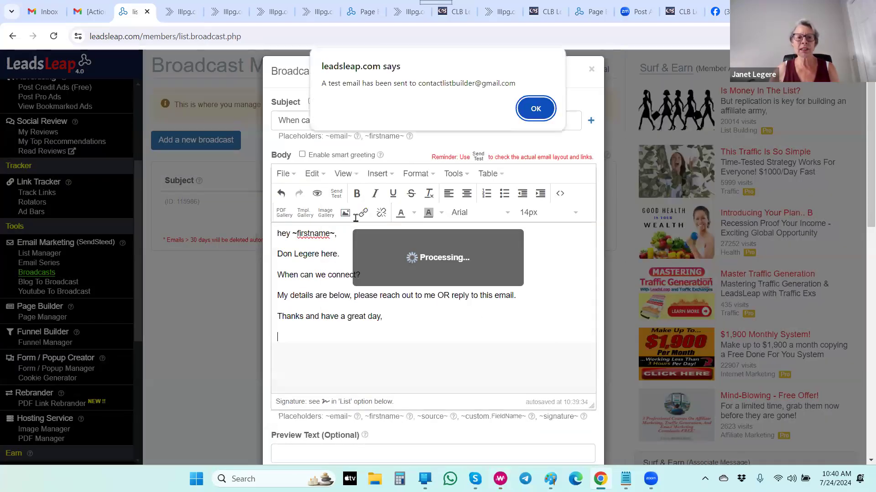
{"action": "left_click", "coordinate": [534, 114]}
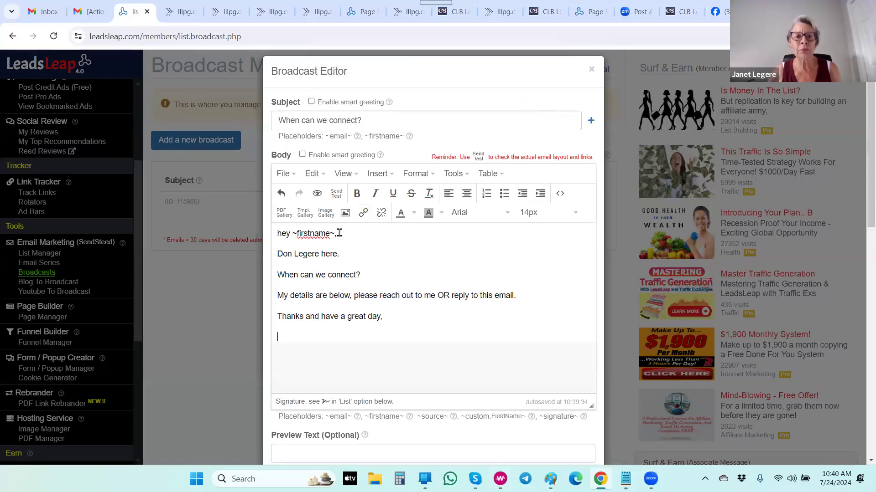
- Preview the email, then close the preview and the Broadcast Editor
{"action": "left_click", "coordinate": [317, 196]}
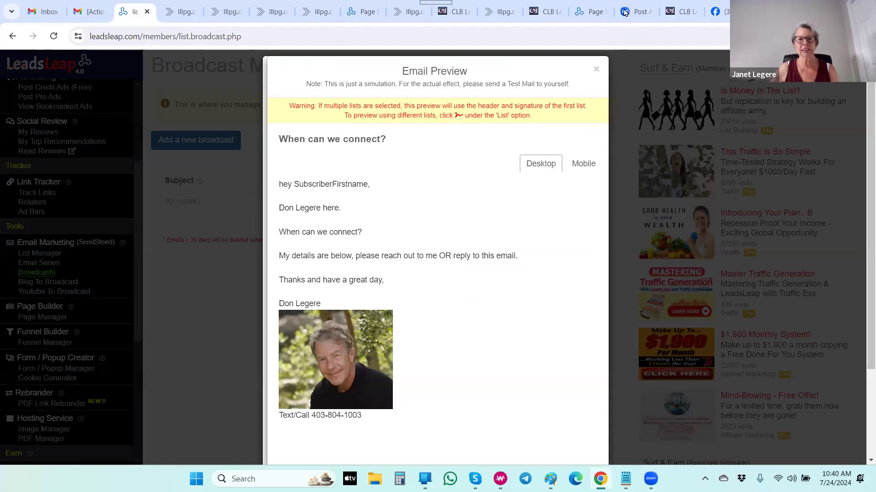
{"action": "left_click", "coordinate": [596, 69]}
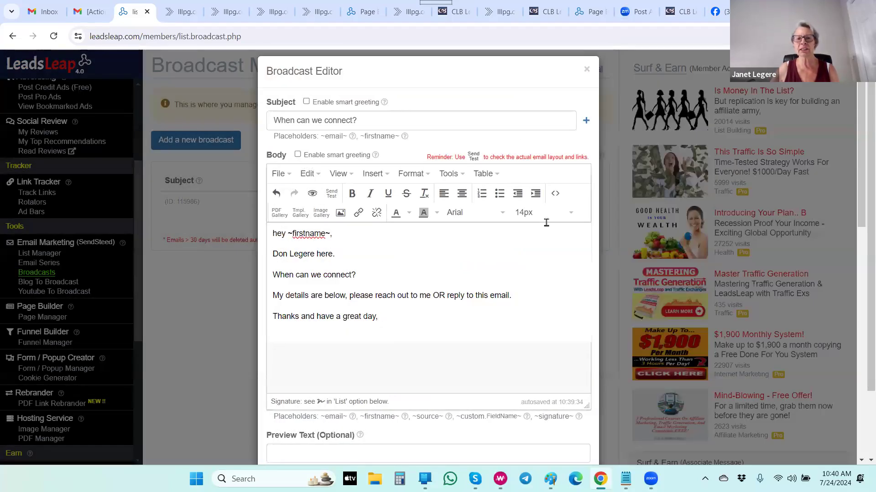
{"action": "left_click", "coordinate": [587, 71]}
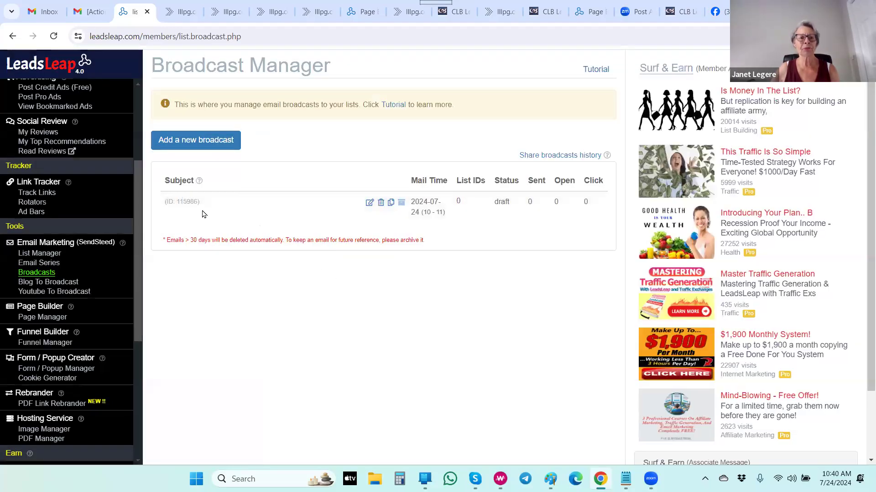
{"action": "left_click", "coordinate": [370, 203]}
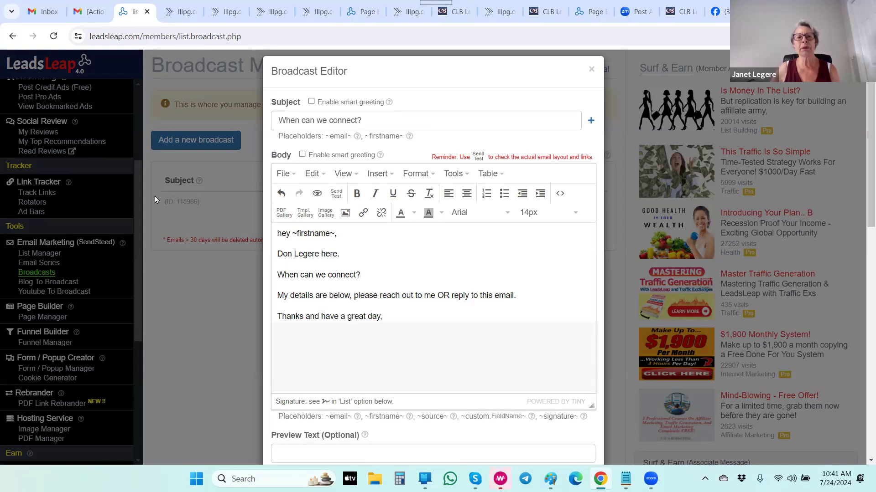
{"action": "left_click", "coordinate": [592, 70]}
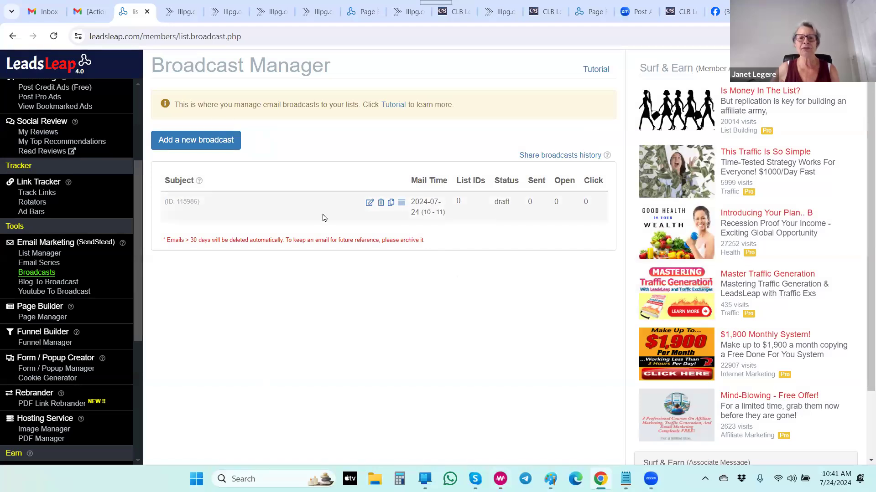
{"action": "left_click", "coordinate": [369, 203]}
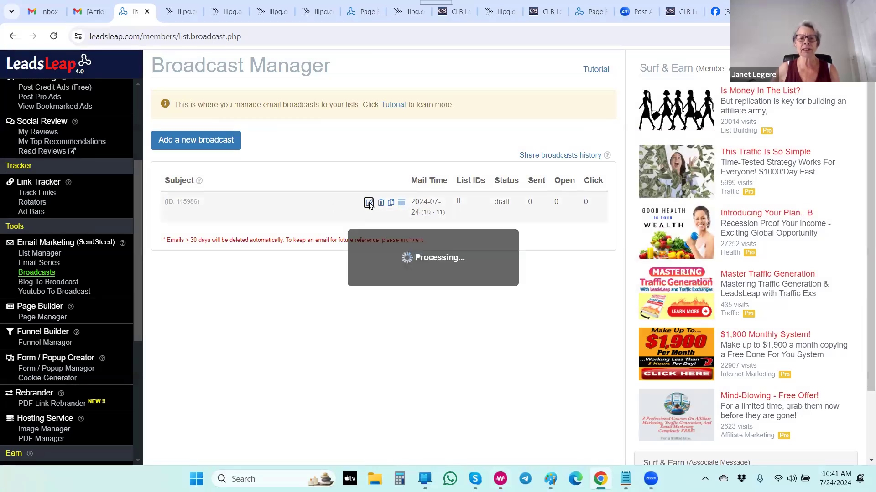
{"action": "scroll", "coordinate": [863, 114], "scroll_direction": "down", "scroll_amount": 10}
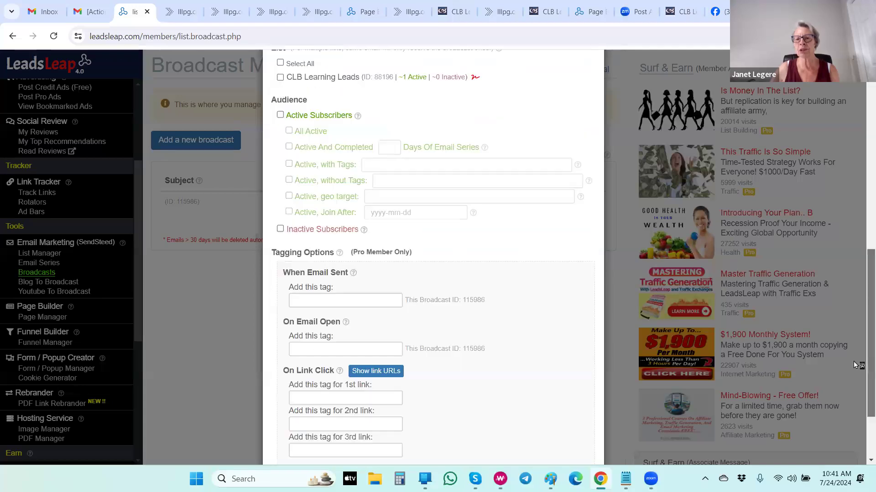
{"action": "left_click", "coordinate": [279, 397]}
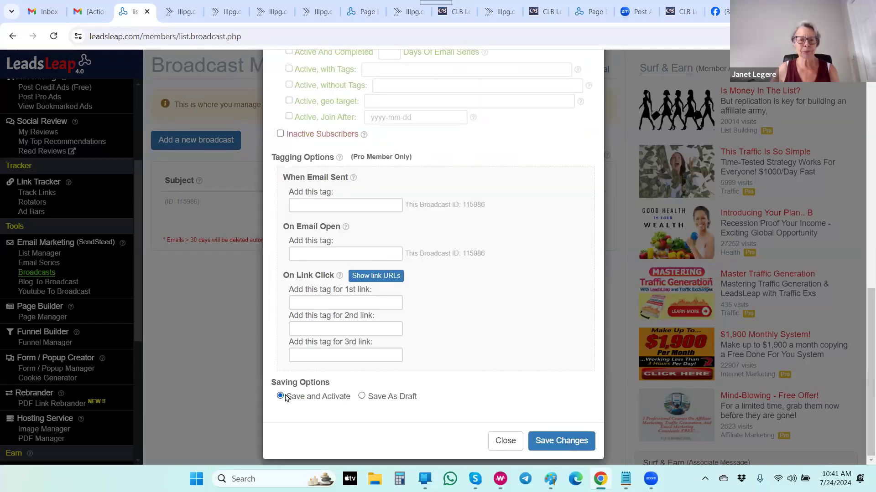
{"action": "key", "text": "Tab"}
{"action": "key", "text": "Return"}
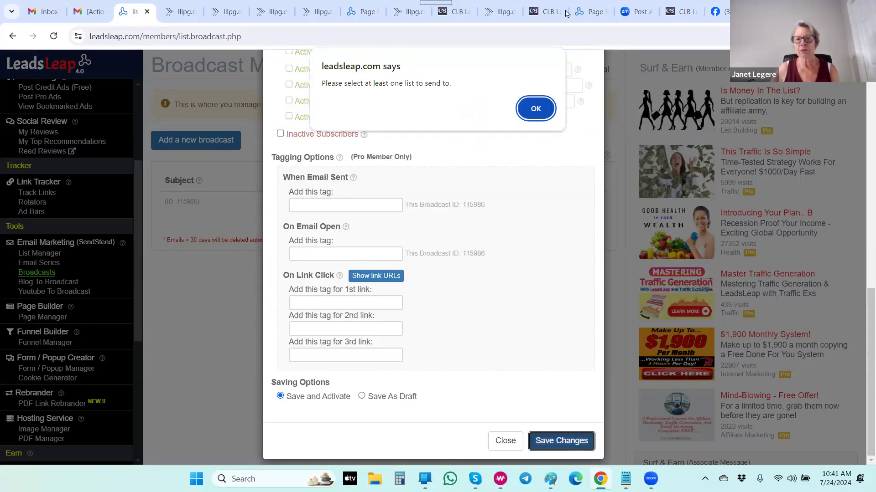
{"action": "left_click", "coordinate": [535, 109]}
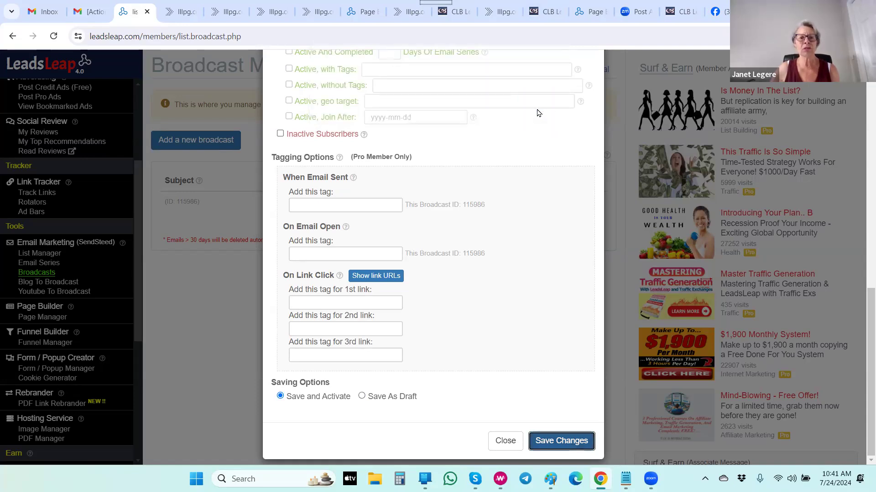
{"action": "scroll", "coordinate": [864, 315], "scroll_direction": "up", "scroll_amount": 10}
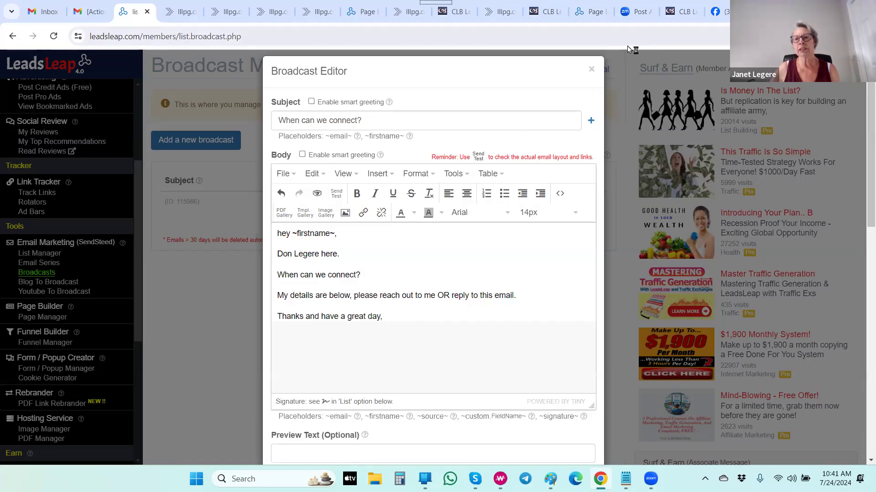
{"action": "left_click", "coordinate": [592, 69]}
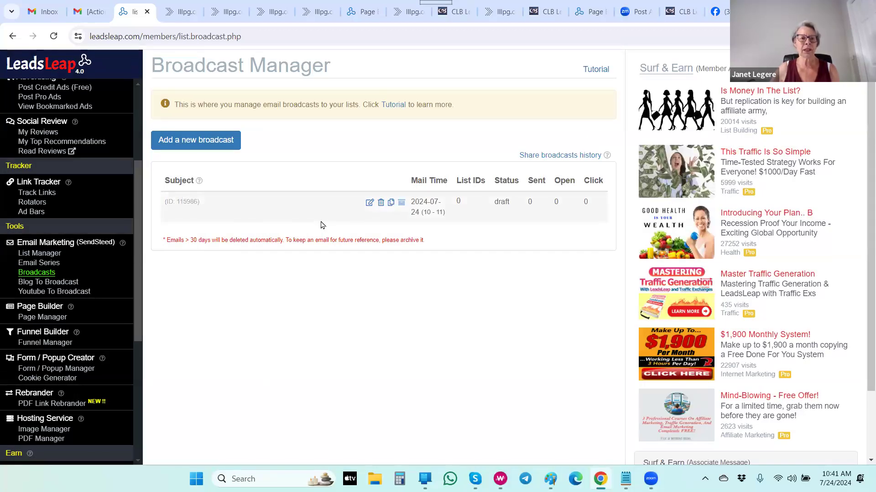
{"action": "left_click", "coordinate": [369, 203]}
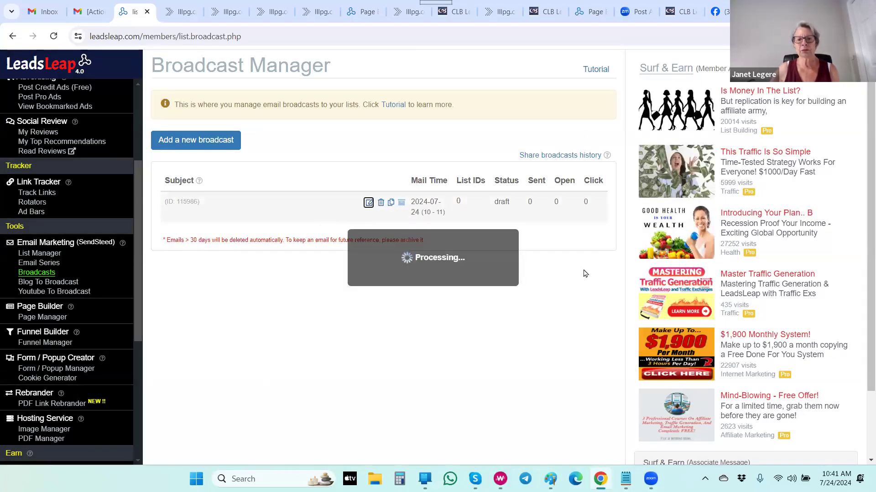
- Target all active subscribers of CLB Learning Leads in the broadcast draft
{"action": "left_click_drag", "start_coordinate": [863, 99], "coordinate": [833, 331]}
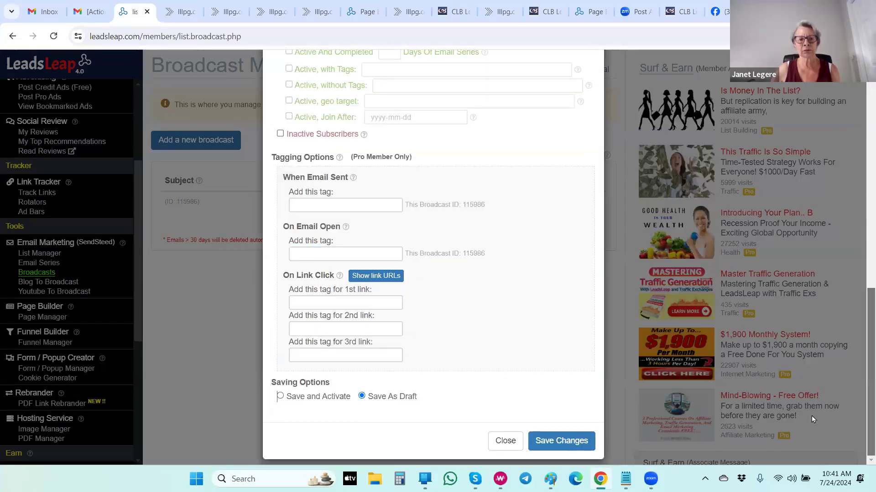
{"action": "scroll", "coordinate": [846, 261], "scroll_direction": "up", "scroll_amount": 10}
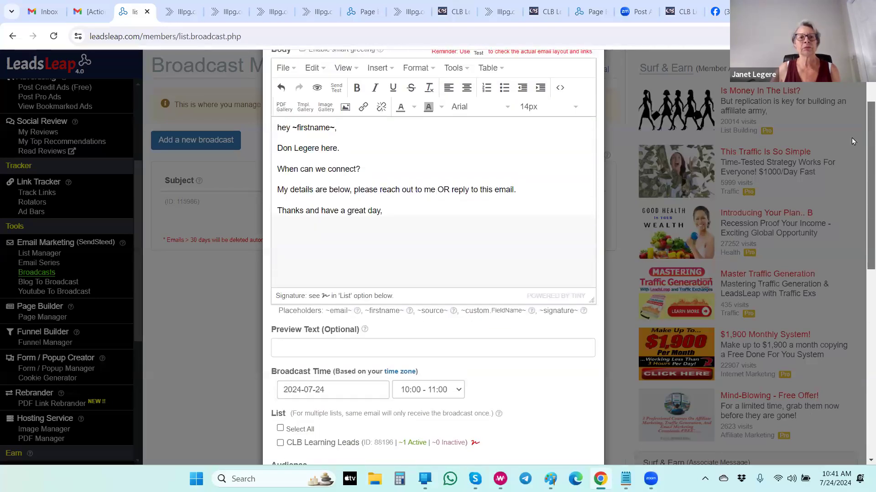
{"action": "scroll", "coordinate": [847, 149], "scroll_direction": "down", "scroll_amount": 4}
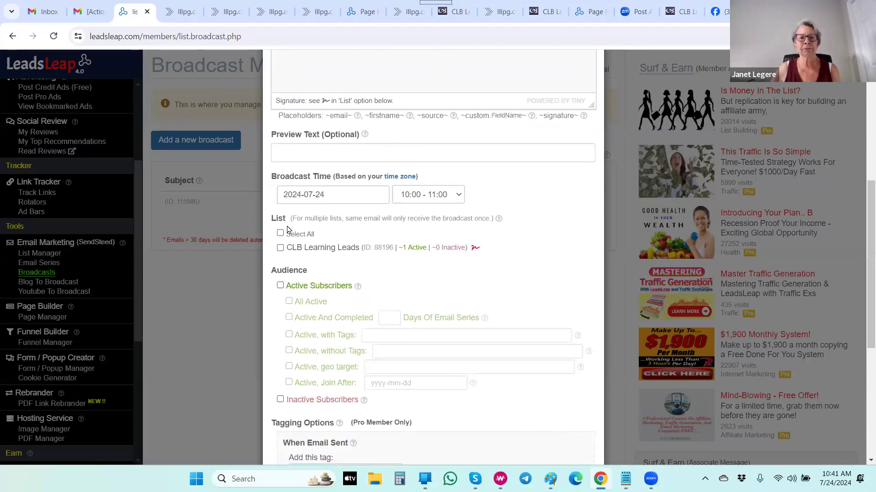
{"action": "left_click", "coordinate": [280, 233]}
{"action": "left_click", "coordinate": [280, 285]}
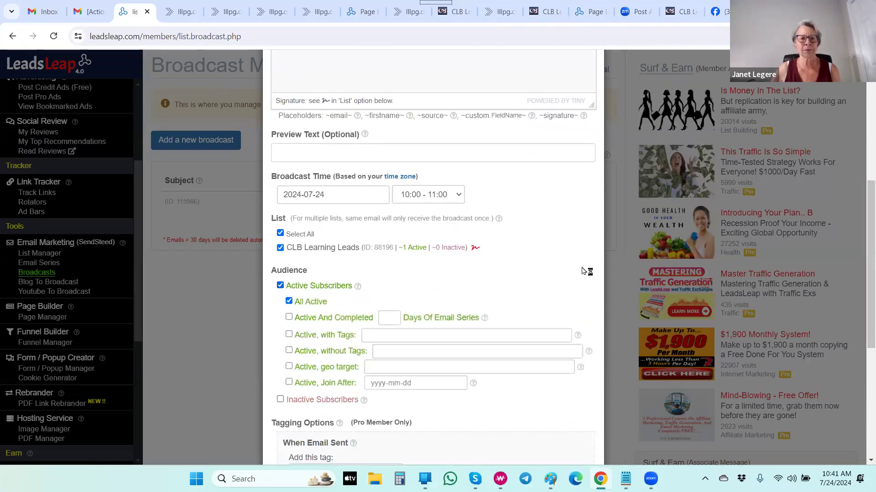
{"action": "left_click_drag", "start_coordinate": [864, 177], "coordinate": [850, 371]}
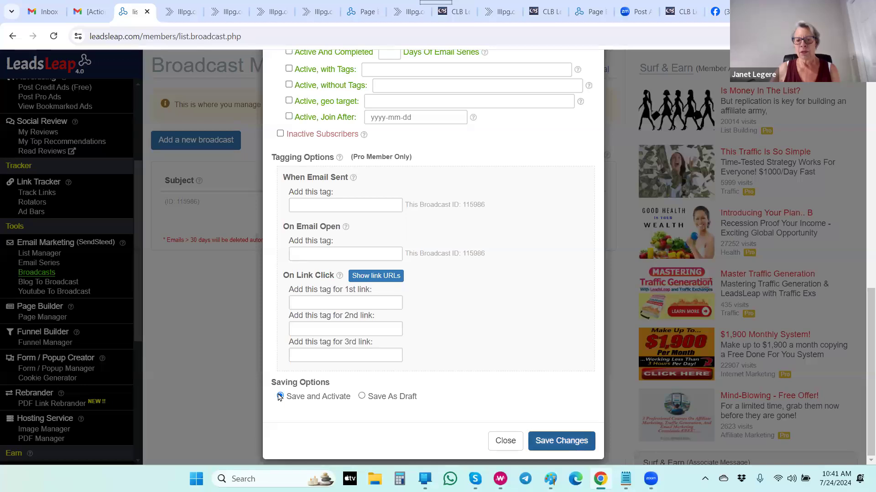
{"action": "left_click", "coordinate": [562, 441]}
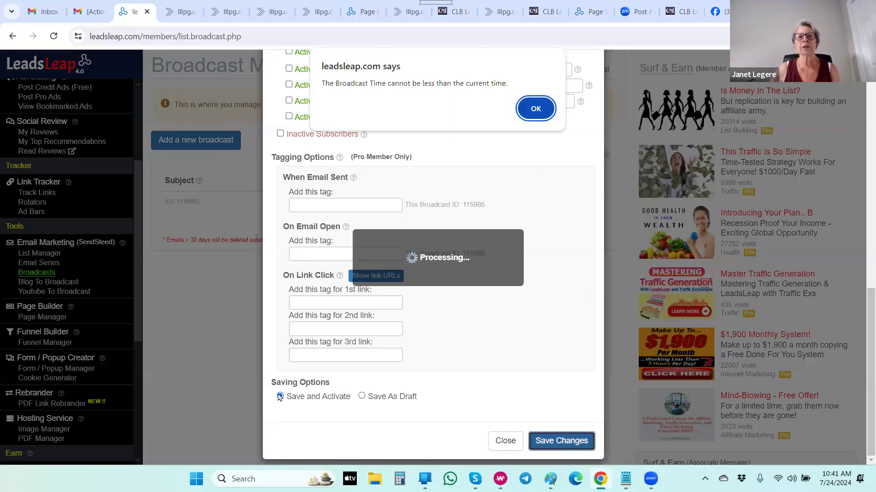
{"action": "left_click", "coordinate": [528, 115]}
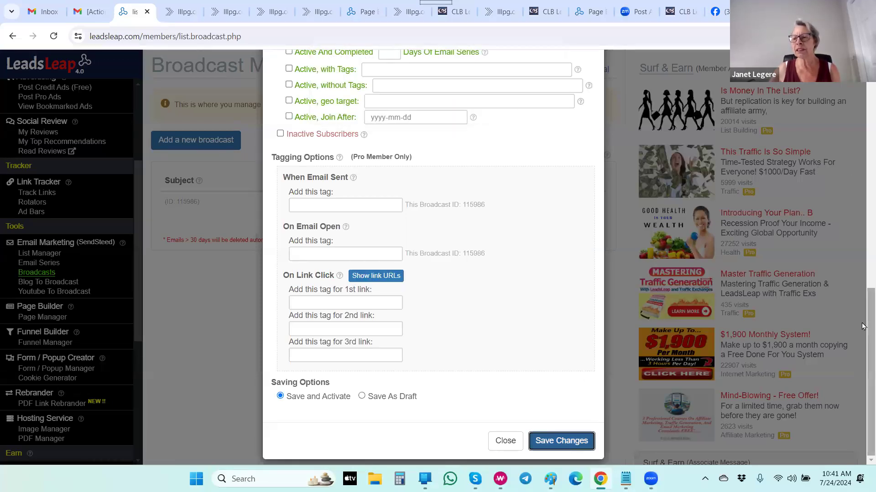
- Set the broadcast time to 11:00 - 12:00 and save the activated broadcast
{"action": "scroll", "coordinate": [862, 326], "scroll_direction": "up", "scroll_amount": 5}
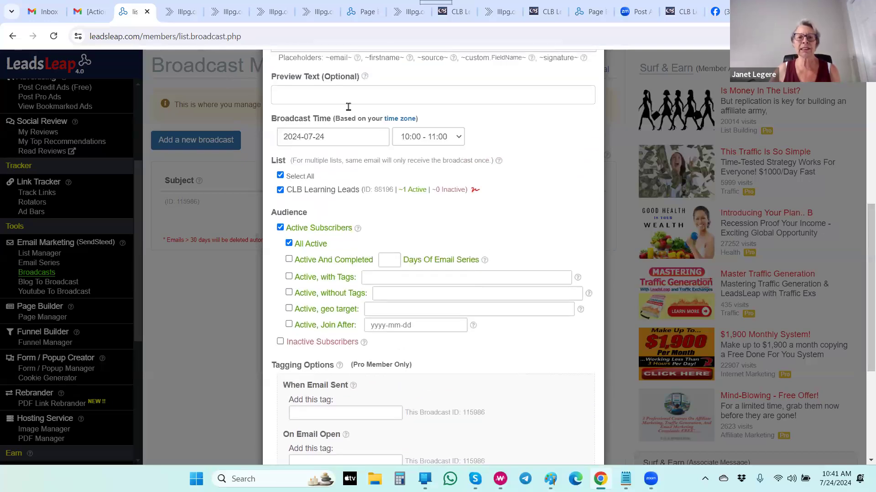
{"action": "left_click", "coordinate": [421, 137]}
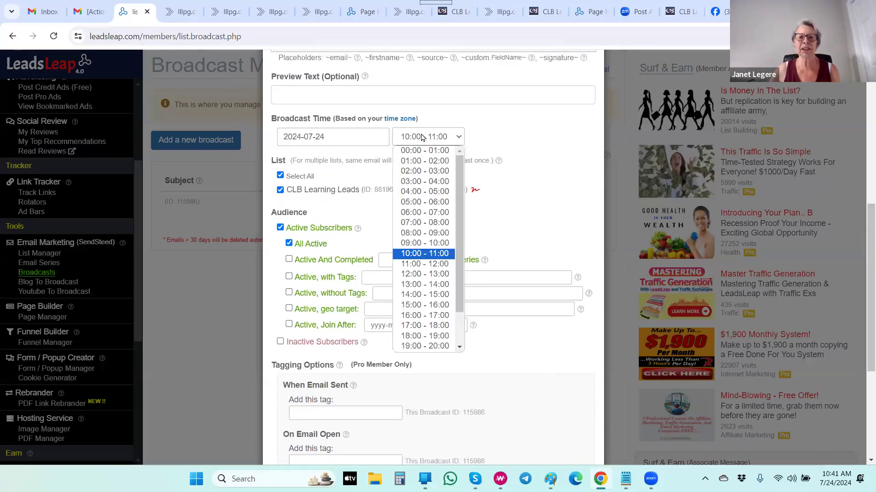
{"action": "left_click", "coordinate": [418, 268]}
{"action": "left_click_drag", "start_coordinate": [863, 261], "coordinate": [867, 386]}
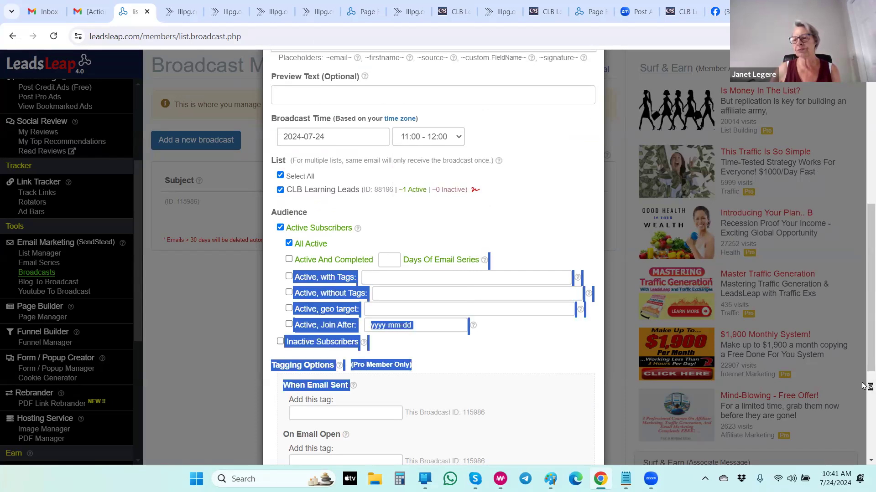
{"action": "left_click_drag", "start_coordinate": [869, 304], "coordinate": [848, 467]}
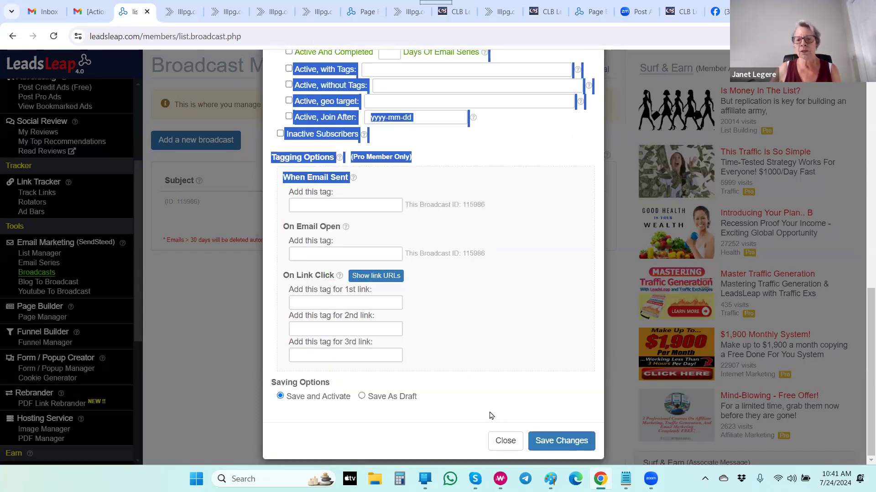
{"action": "left_click", "coordinate": [561, 441]}
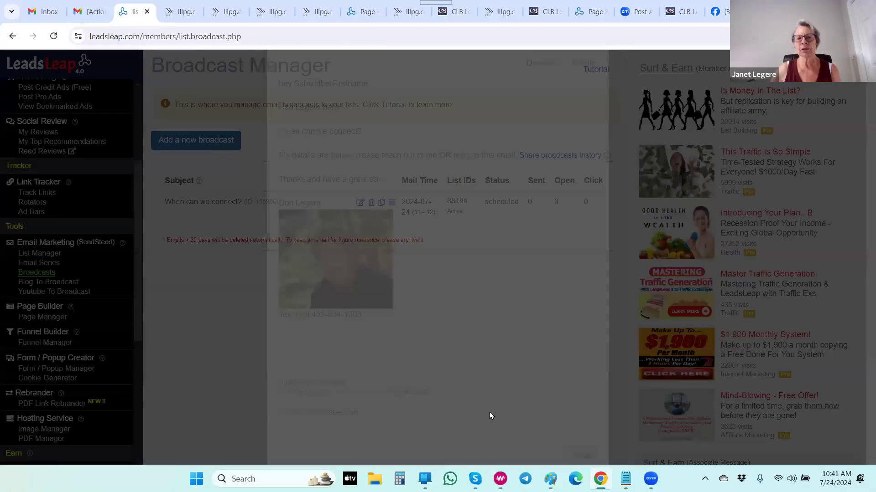
{"action": "left_click", "coordinate": [591, 70]}
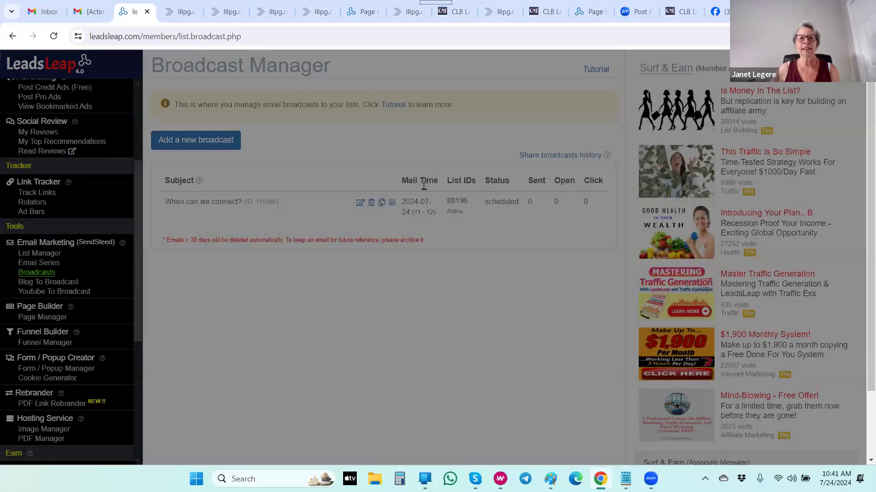